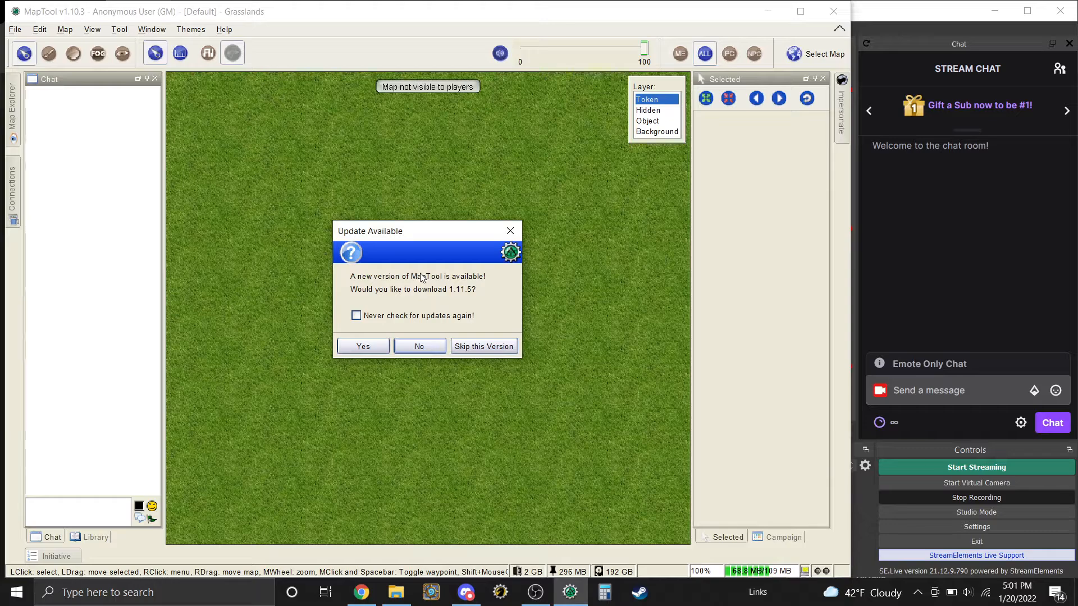
Step: Decline the offered update and open the campaign file "21) 5e SyrikProps 7 16 21.cmpgn" from Downloads
left_click(419, 346)
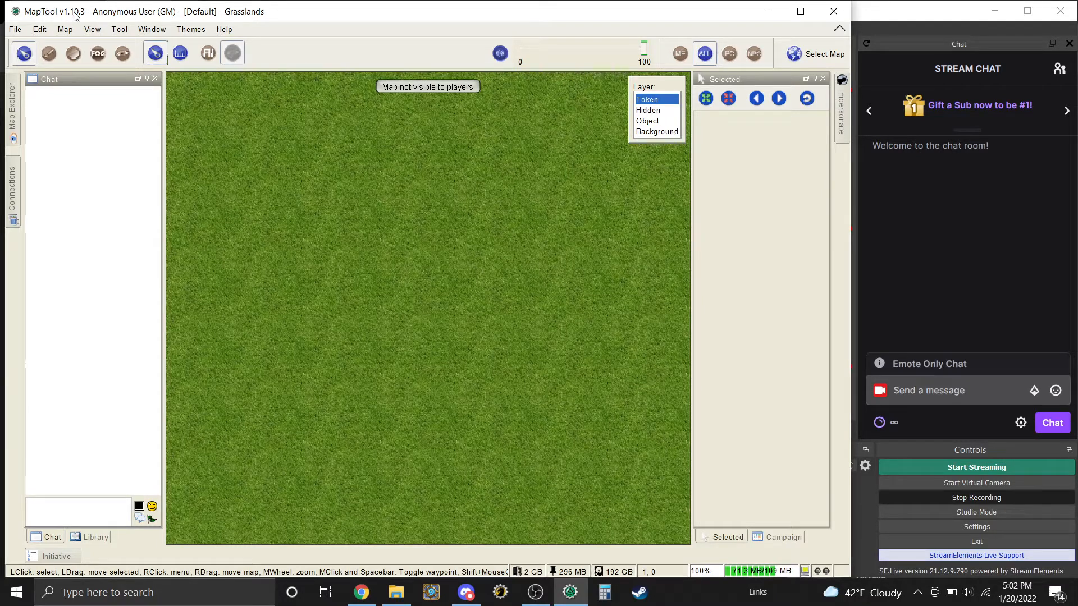
left_click(19, 29)
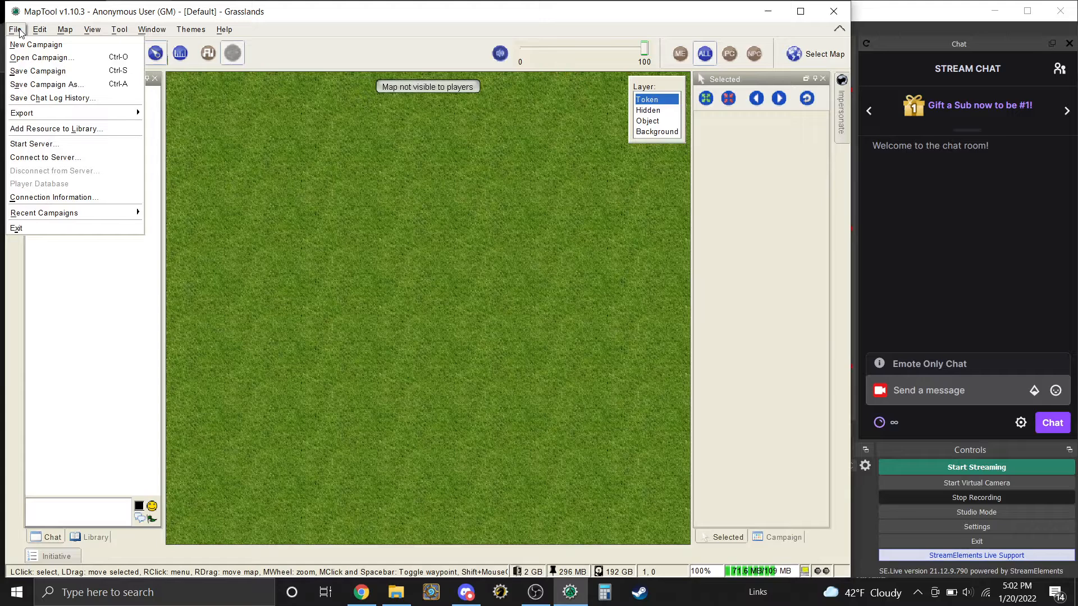
left_click(37, 56)
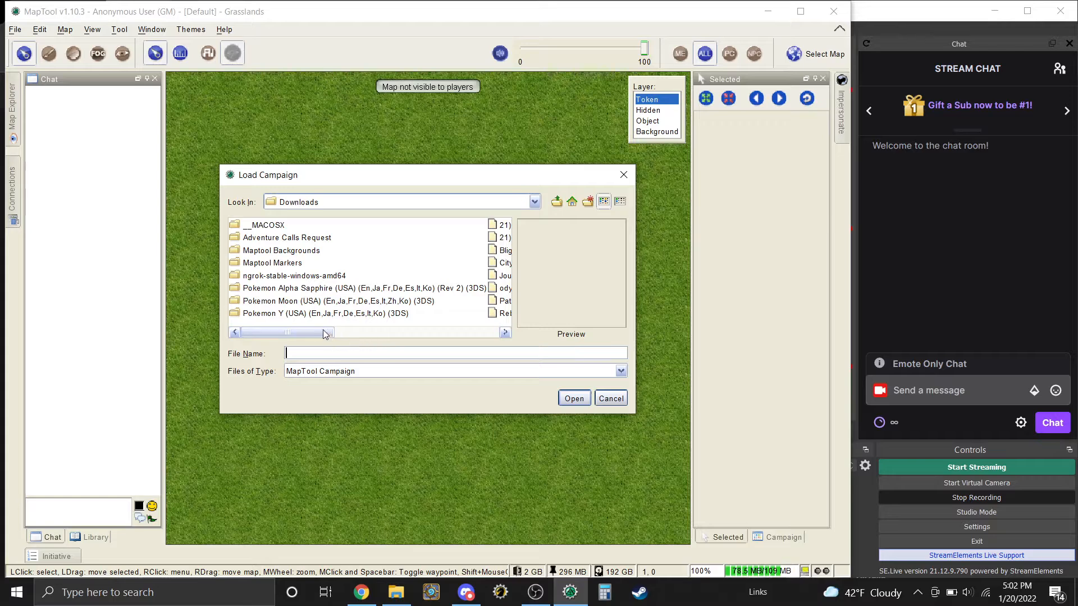
left_click_drag(323, 332, 394, 331)
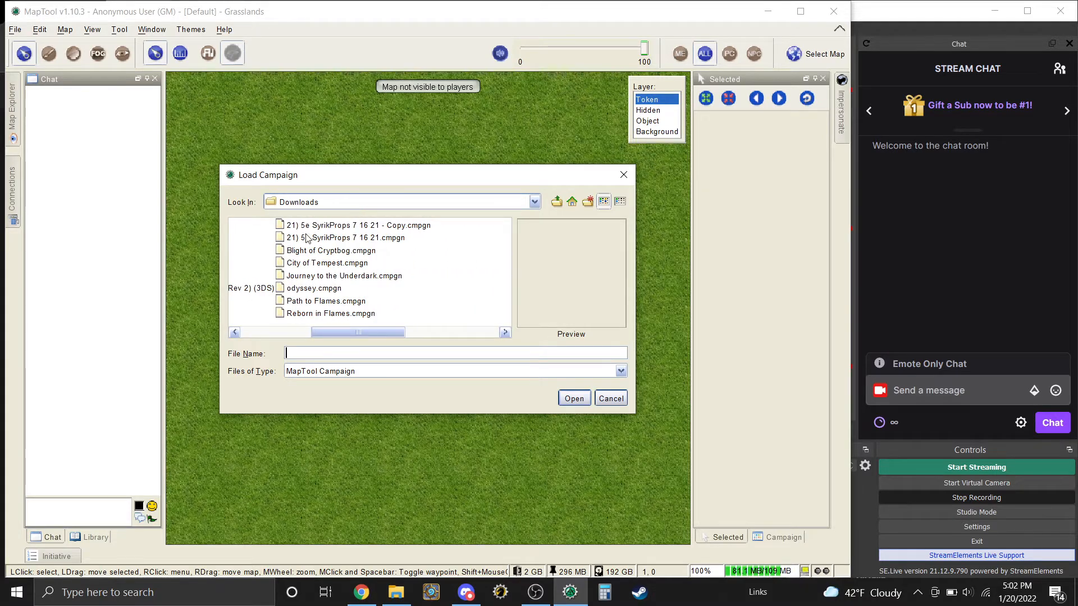
left_click(339, 241)
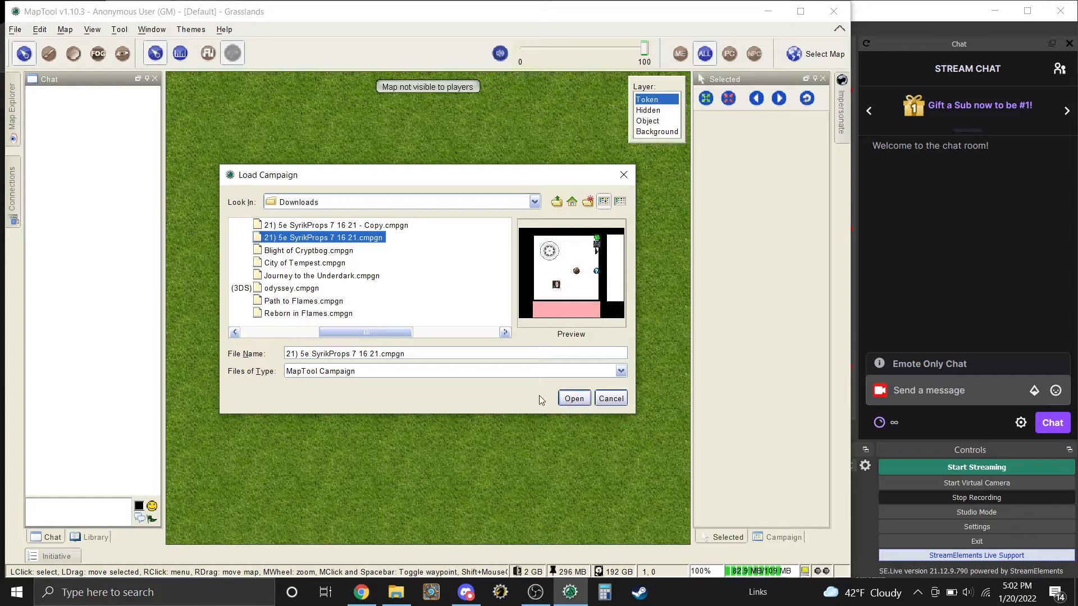
left_click(571, 399)
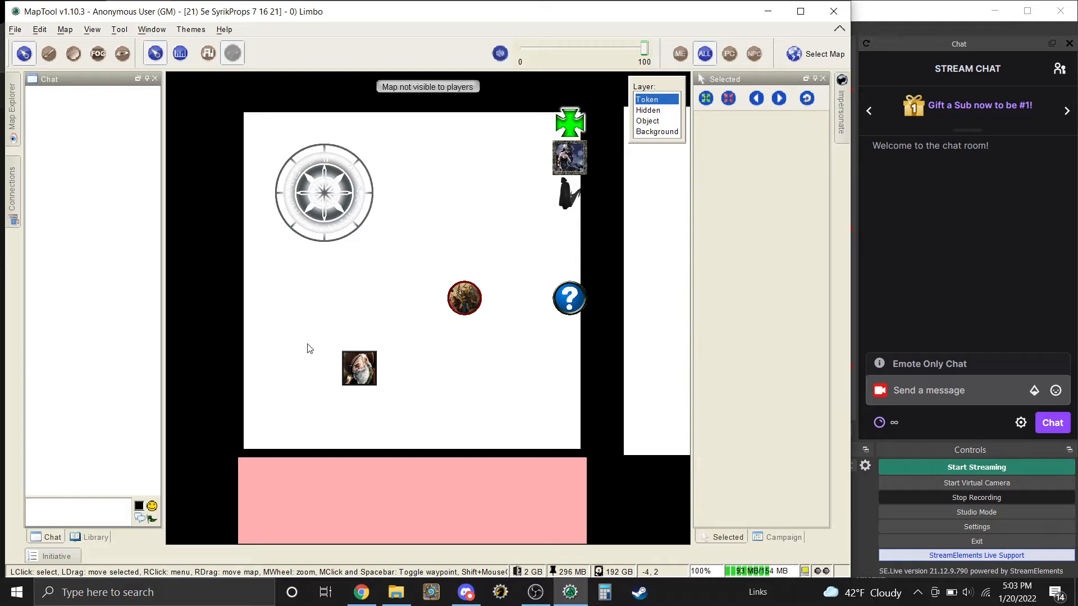
Step: Move the white-bearded dwarf token into the neighbouring white area and the Test Player token directly below the dark cloaked figure
left_click(359, 384)
left_click_drag(361, 385, 673, 159)
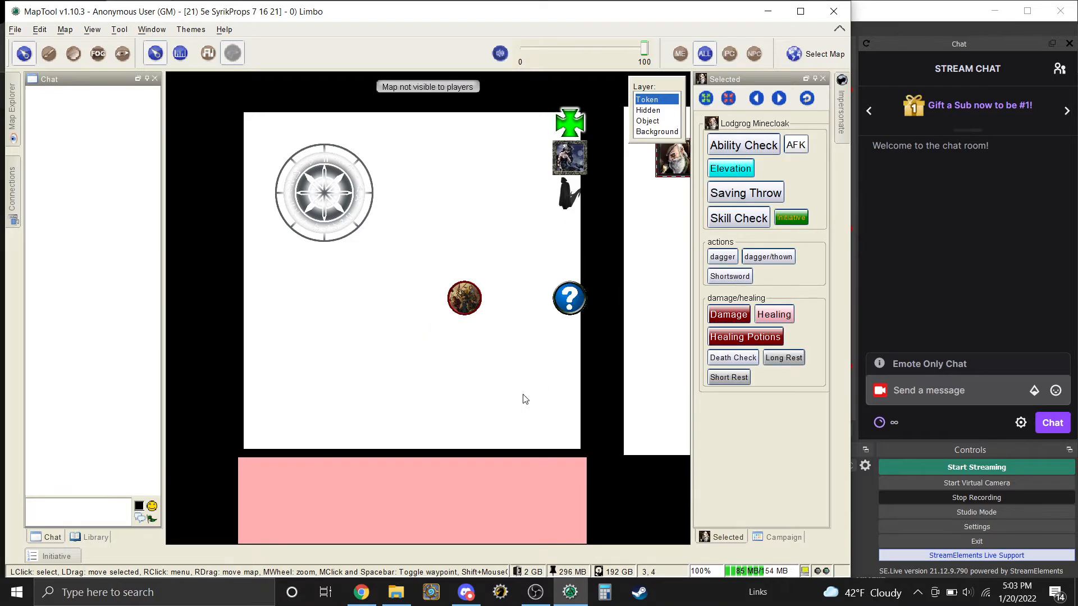
left_click(453, 317)
left_click_drag(464, 298, 567, 233)
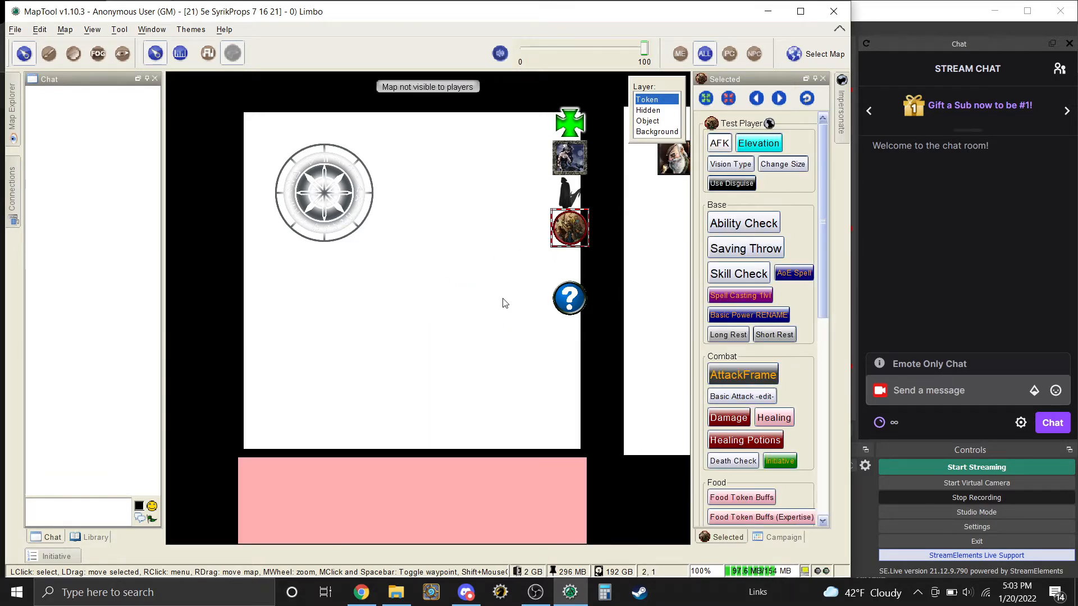
Step: Look over the Limbo map's white and pink areas at different zoom levels
left_click(484, 326)
scroll(484, 326, "up", 2)
left_click_drag(484, 327, 849, 373)
scroll(522, 354, "down", 6)
left_click_drag(389, 382, 226, 306)
scroll(431, 410, "up", 6)
scroll(436, 407, "down", 5)
left_click_drag(578, 313, 476, 337)
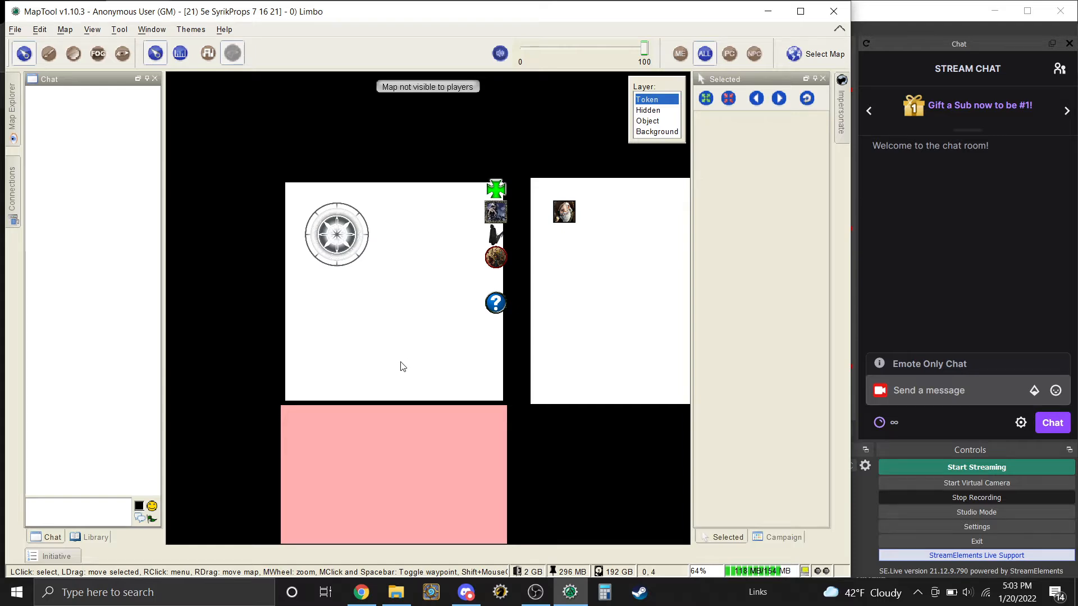
scroll(380, 392, "up", 2)
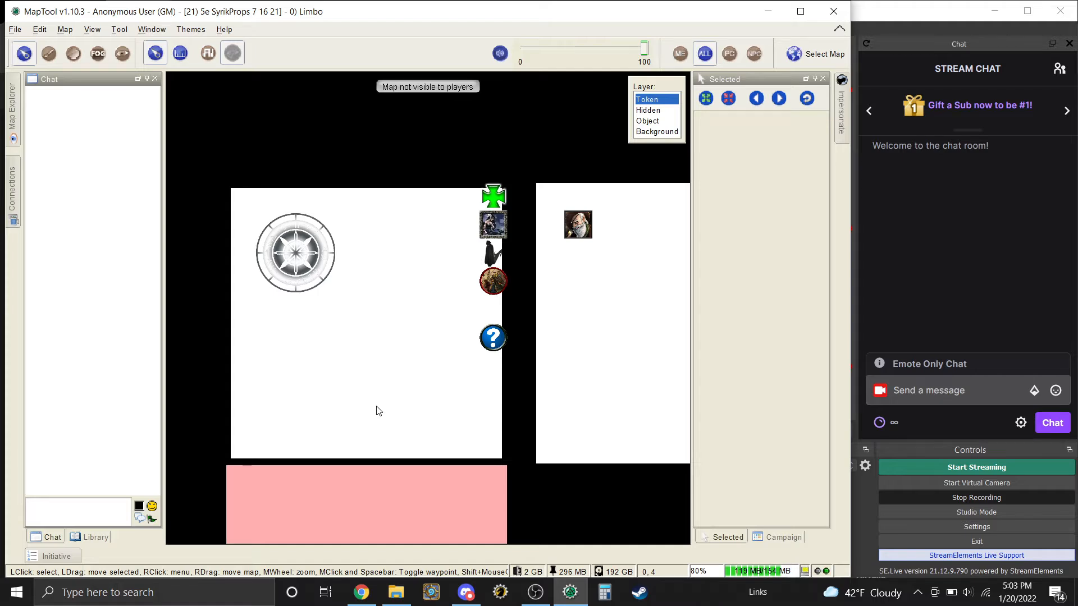
scroll(379, 411, "up", 1)
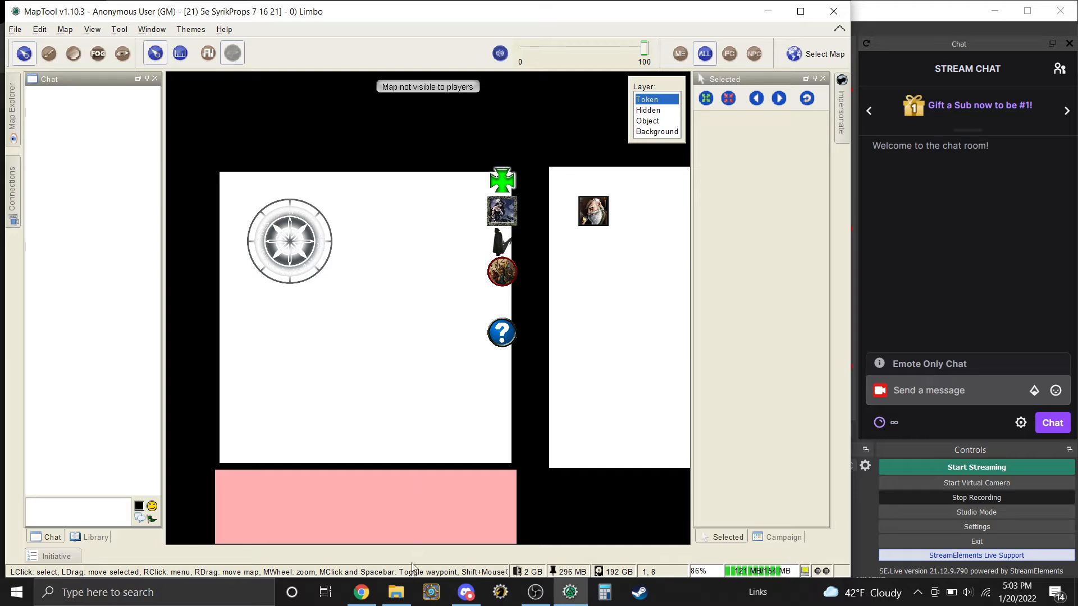
Step: Add the square DonnyThe Nut image from the animal npcs folder to the Limbo map as a token and move it one cell down
left_click(396, 593)
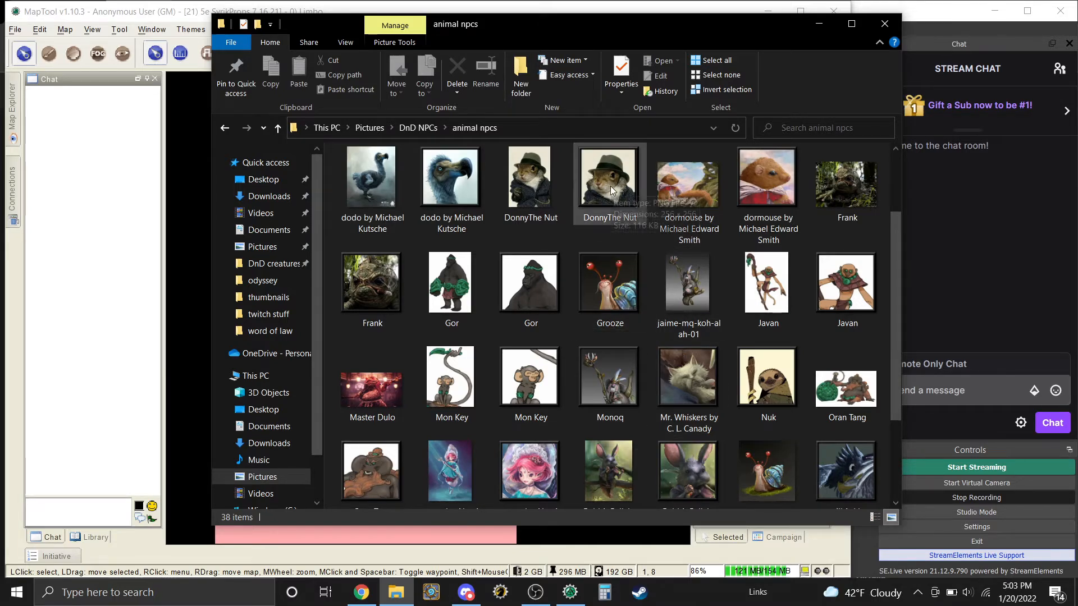
left_click_drag(604, 197, 612, 201)
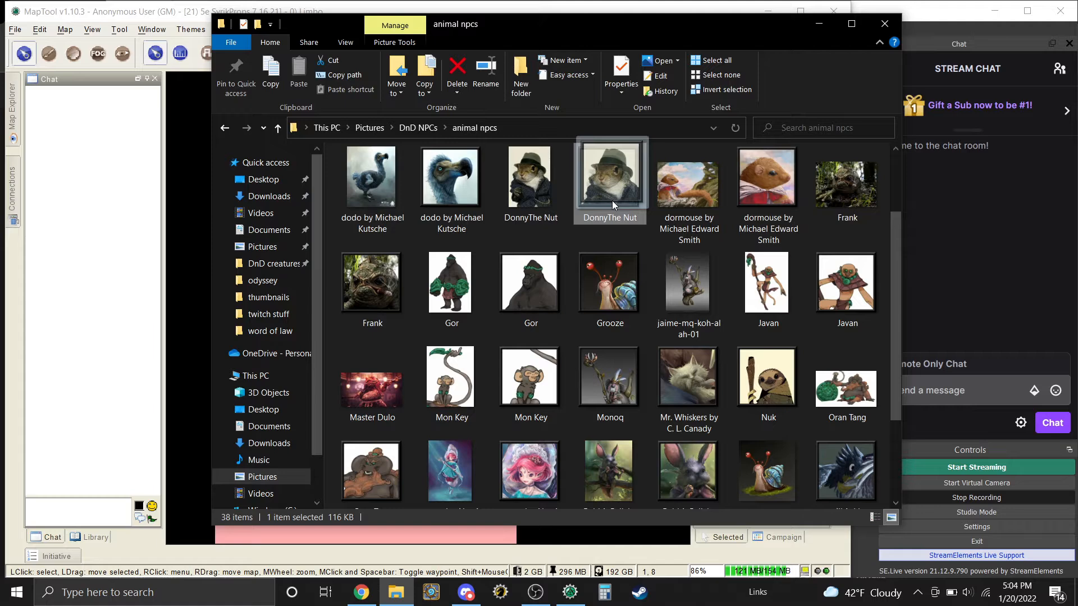
left_click_drag(612, 201, 381, 302)
left_click(191, 312)
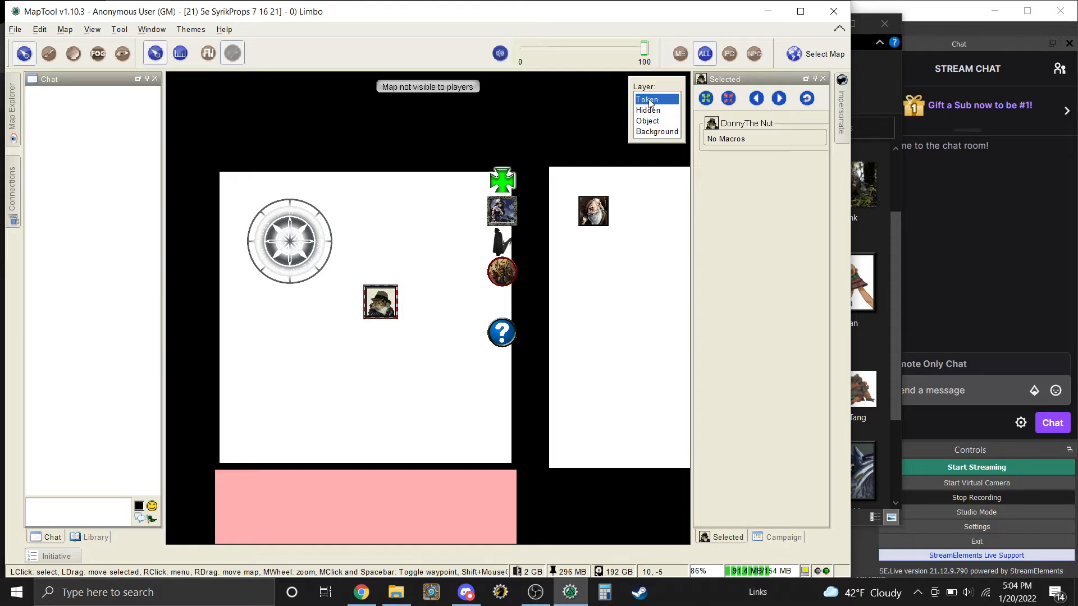
left_click(371, 355)
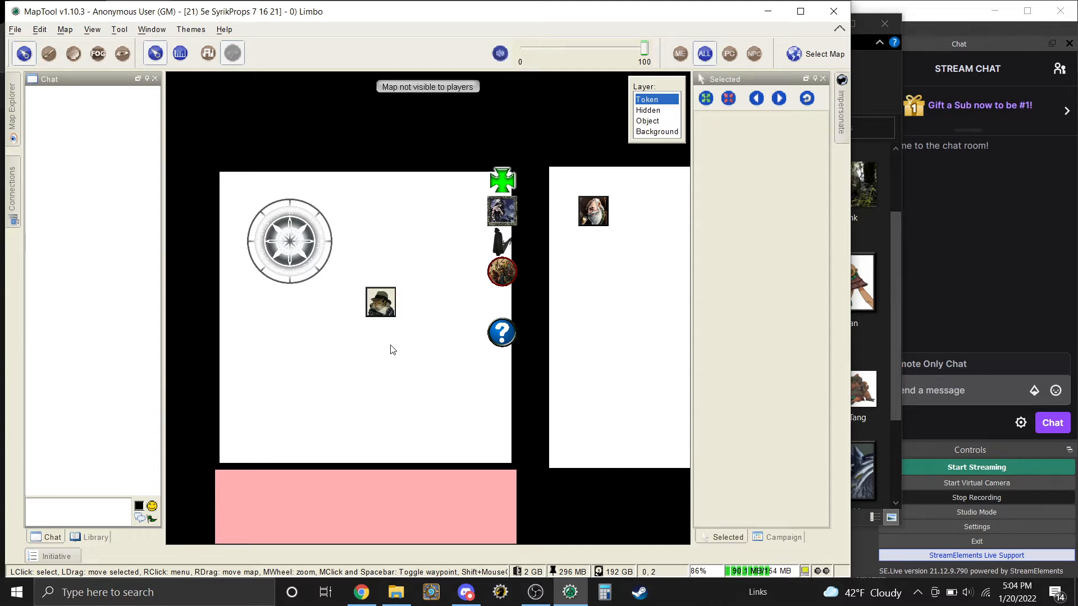
left_click_drag(381, 306, 379, 331)
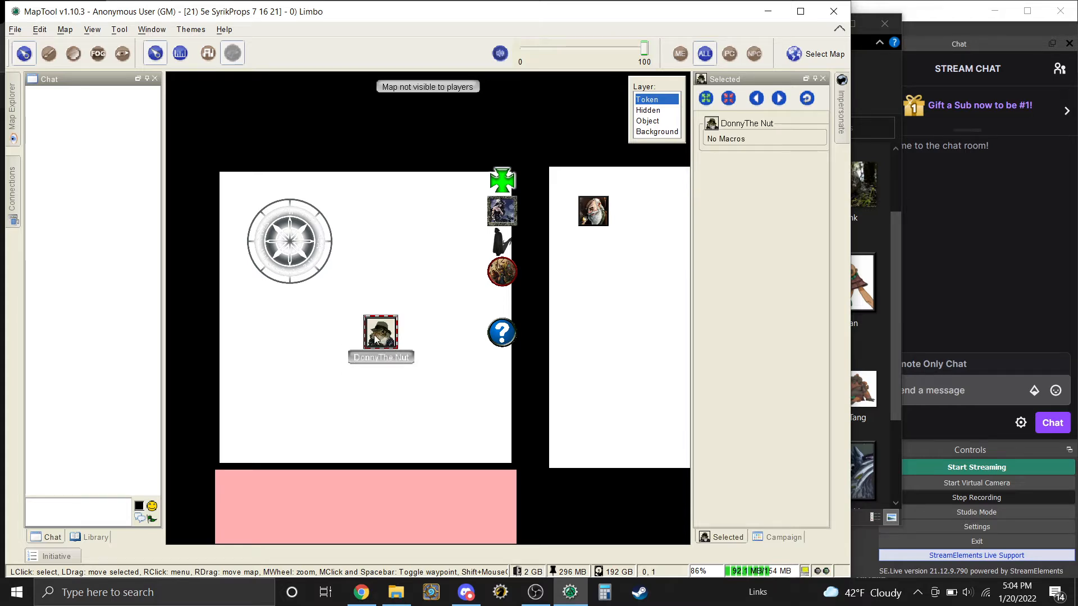
Step: Set the DonnyThe Nut token's shape to Top Down and apply the change
double_click(376, 339)
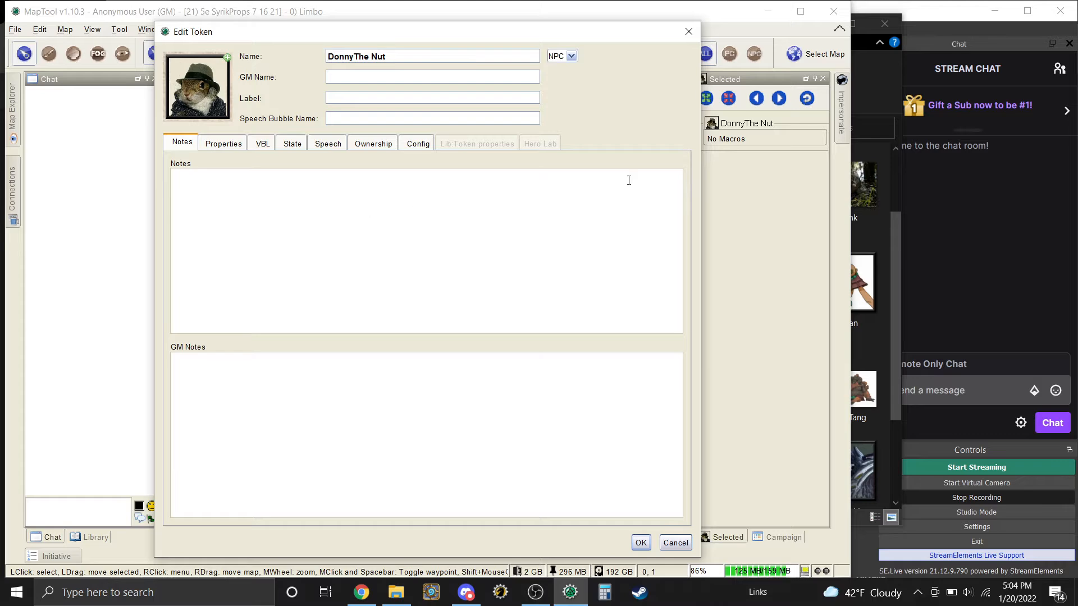
left_click(861, 548)
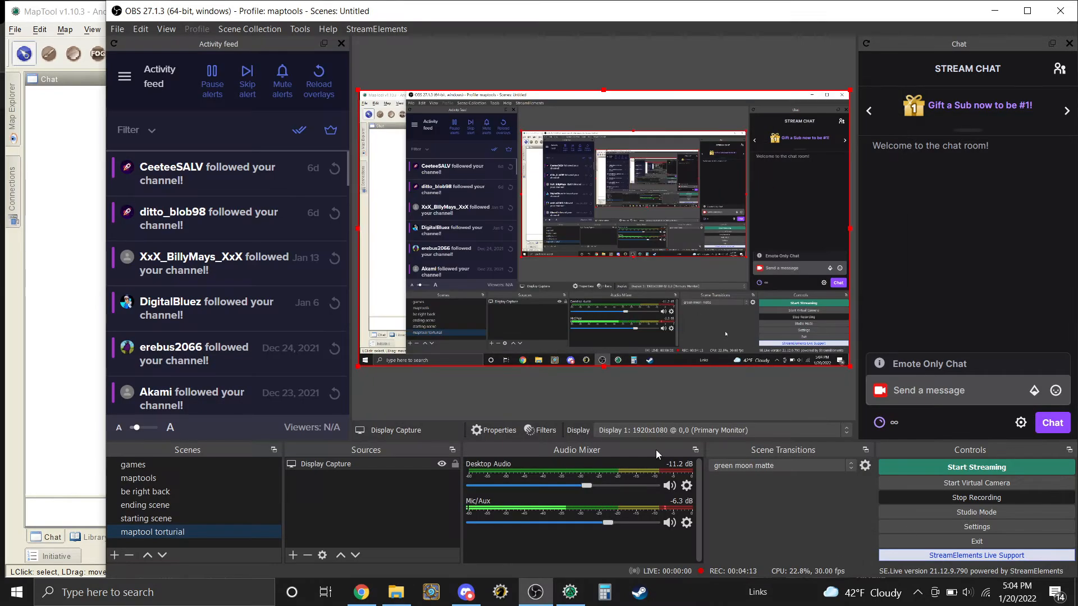
left_click(32, 357)
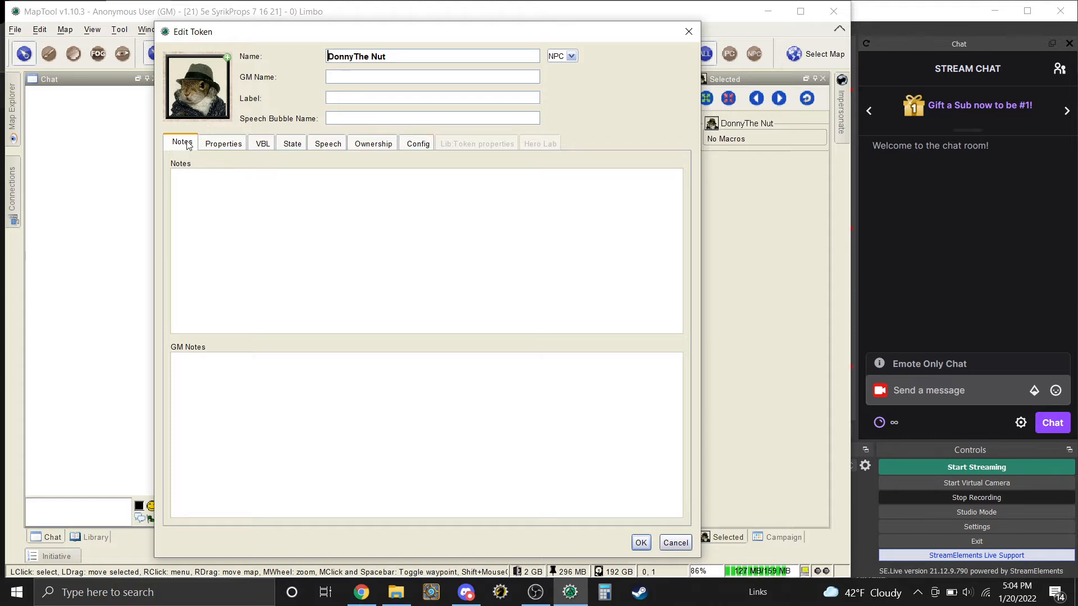
left_click(420, 143)
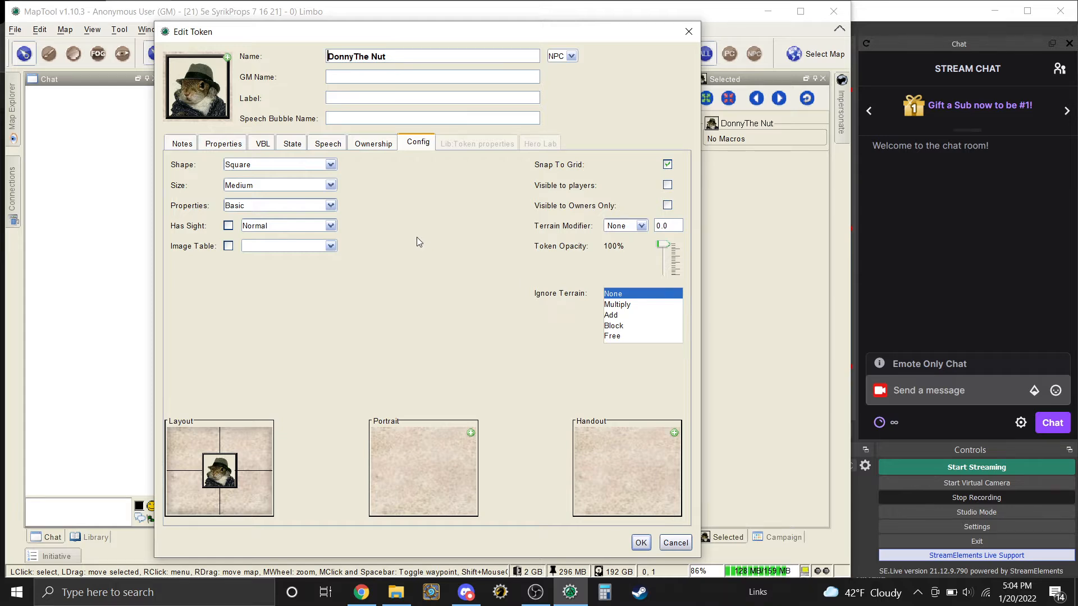
left_click(318, 165)
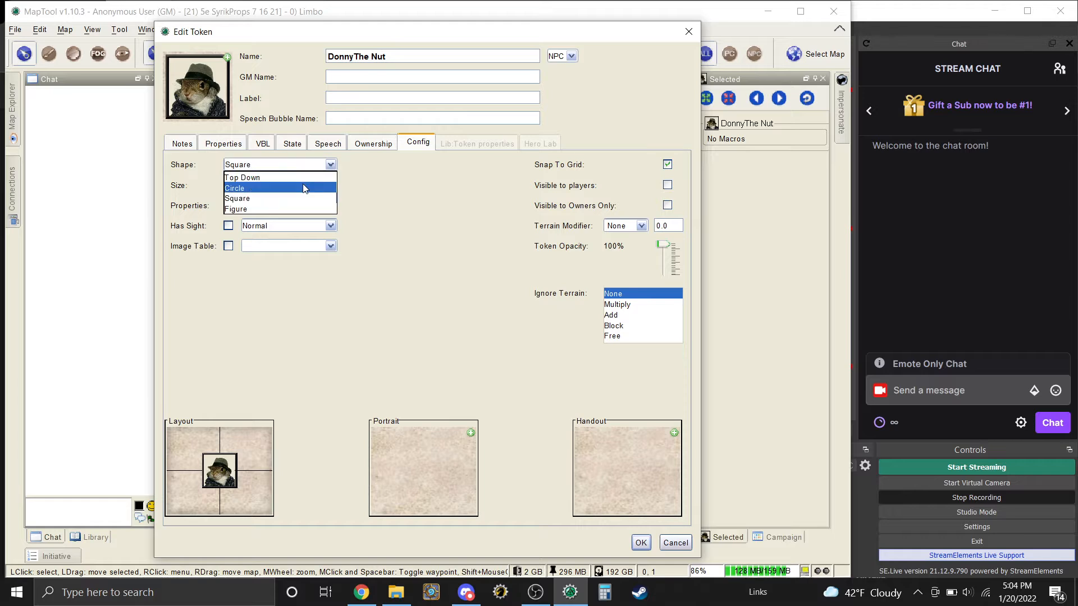
left_click(278, 179)
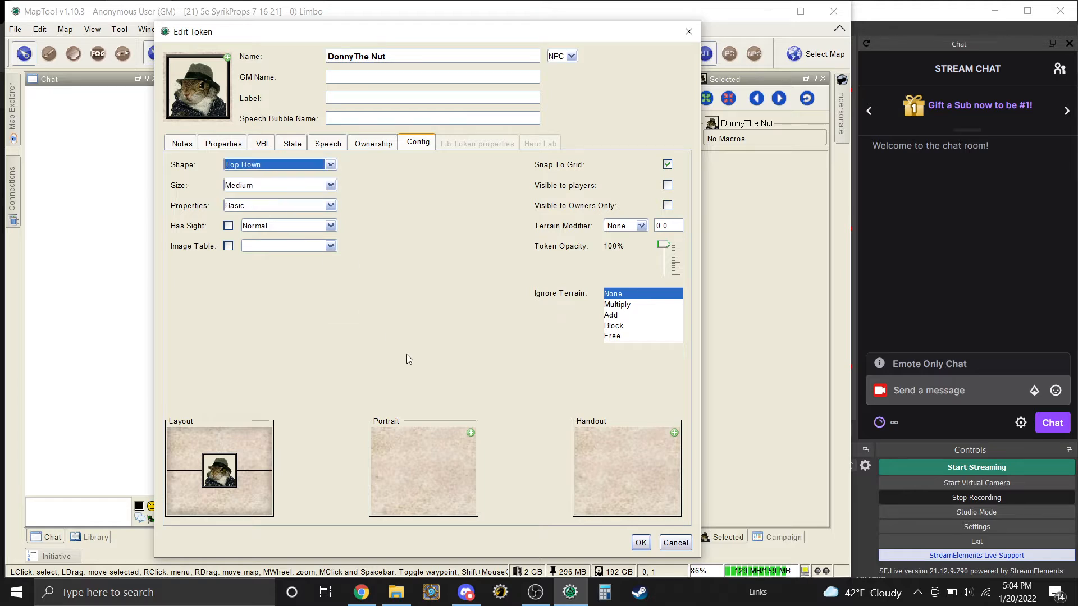
left_click(642, 544)
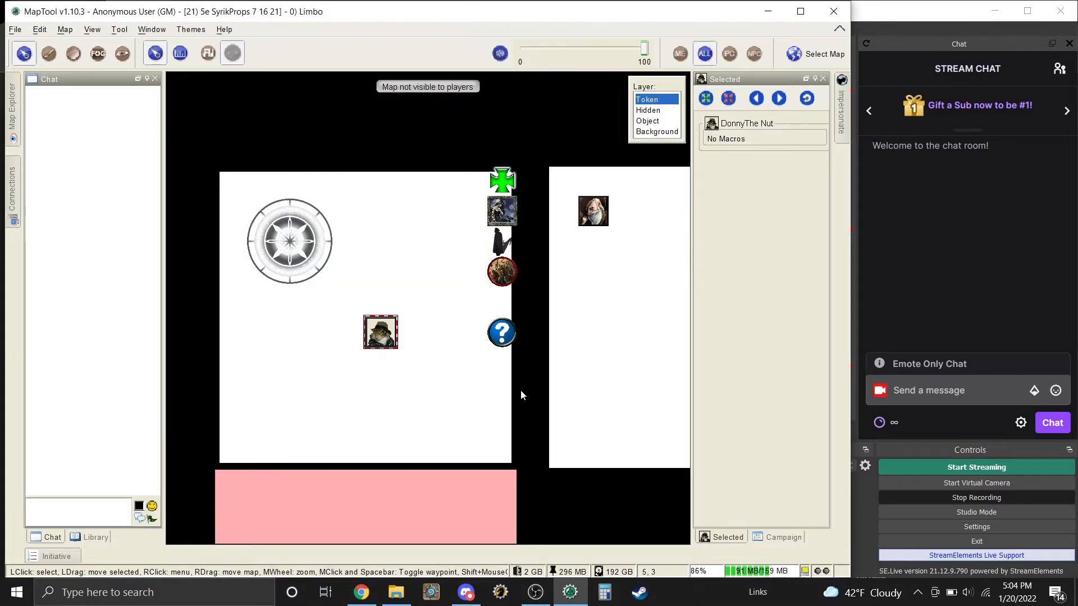
Step: Rotate the DonnyThe Nut token in place in both directions and return it to upright
scroll(521, 390, "down", 4)
scroll(520, 389, "up", 8)
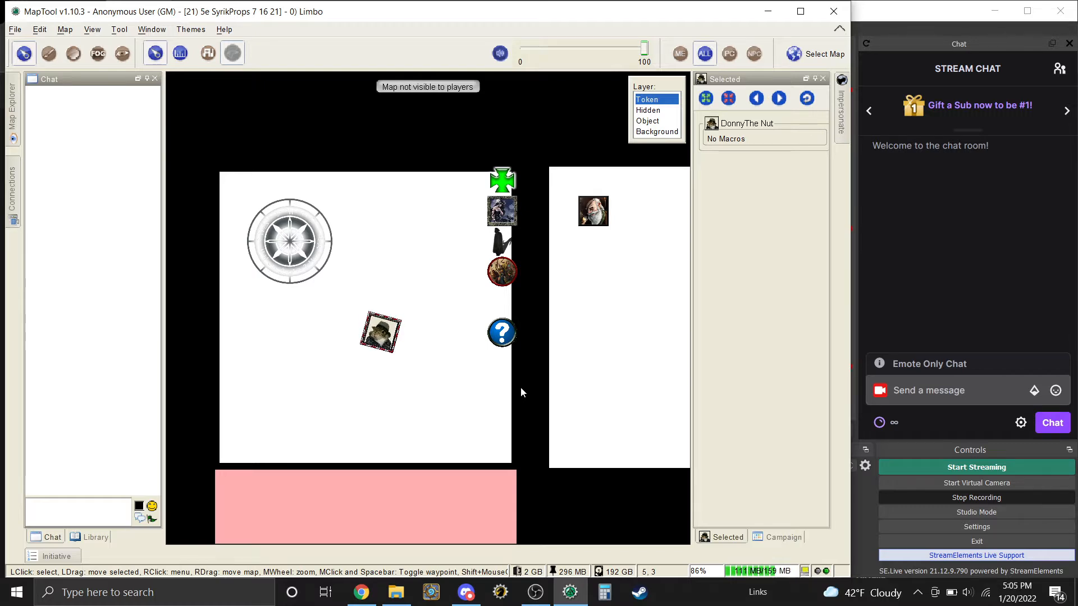
scroll(521, 386, "down", 4)
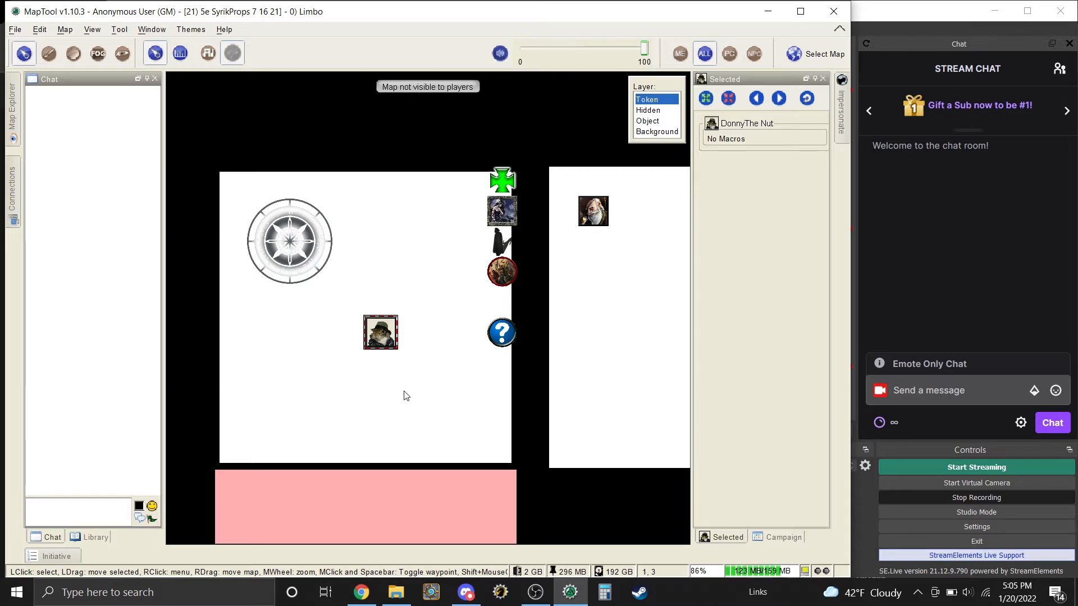
Step: Open the DonnyThe Nut token for editing and set its property type to QuadProps
double_click(374, 328)
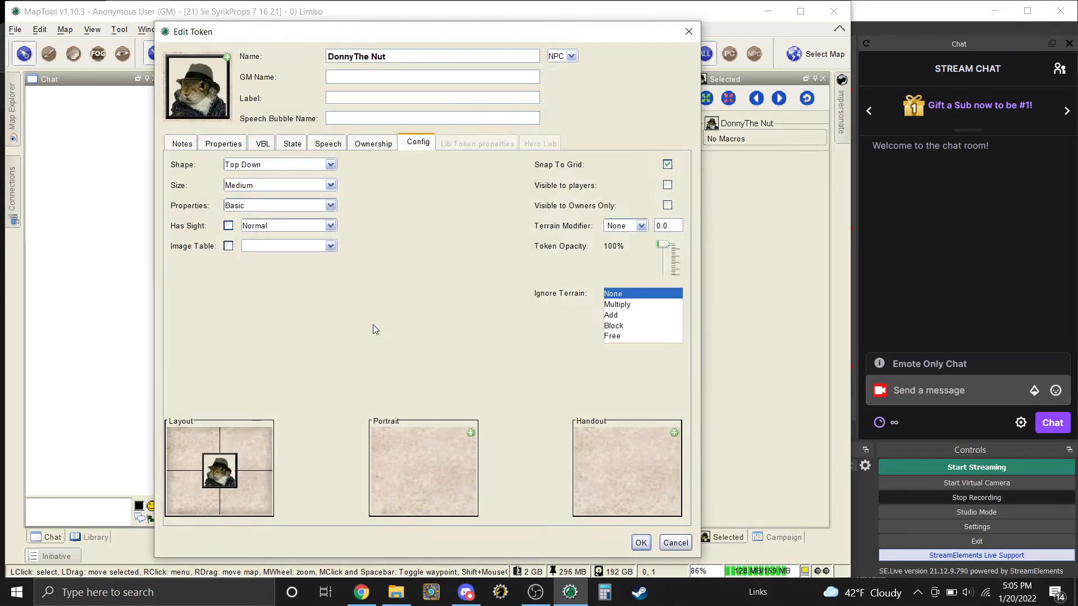
left_click(319, 189)
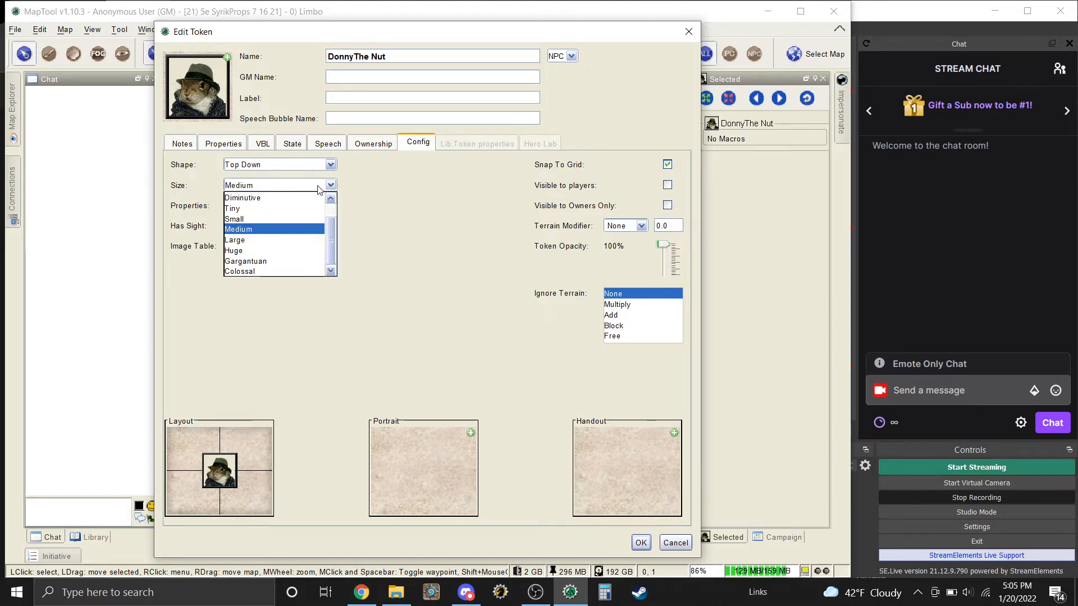
left_click(380, 217)
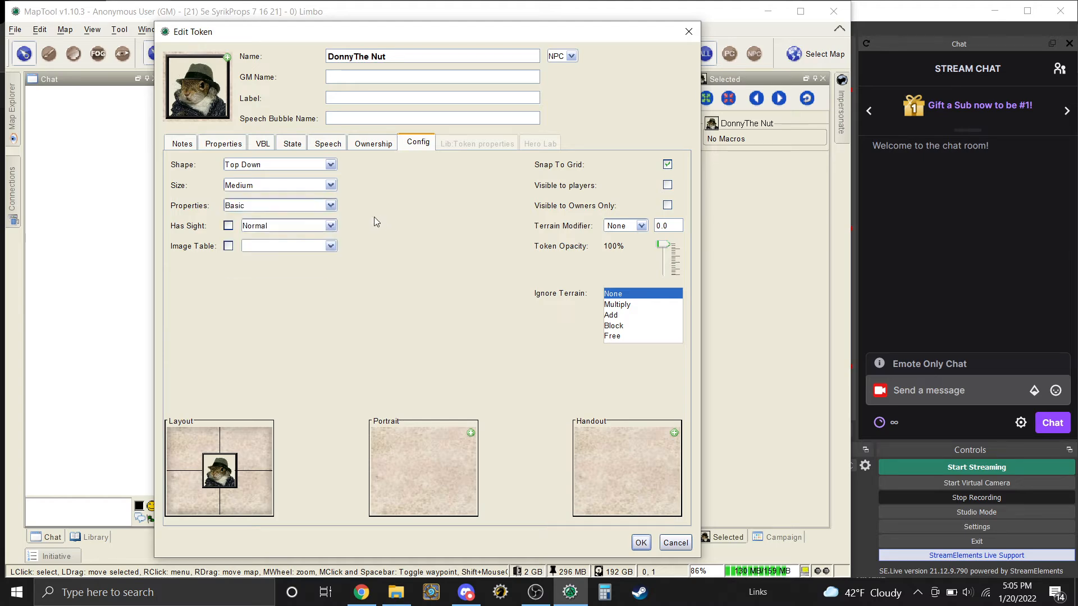
left_click(290, 207)
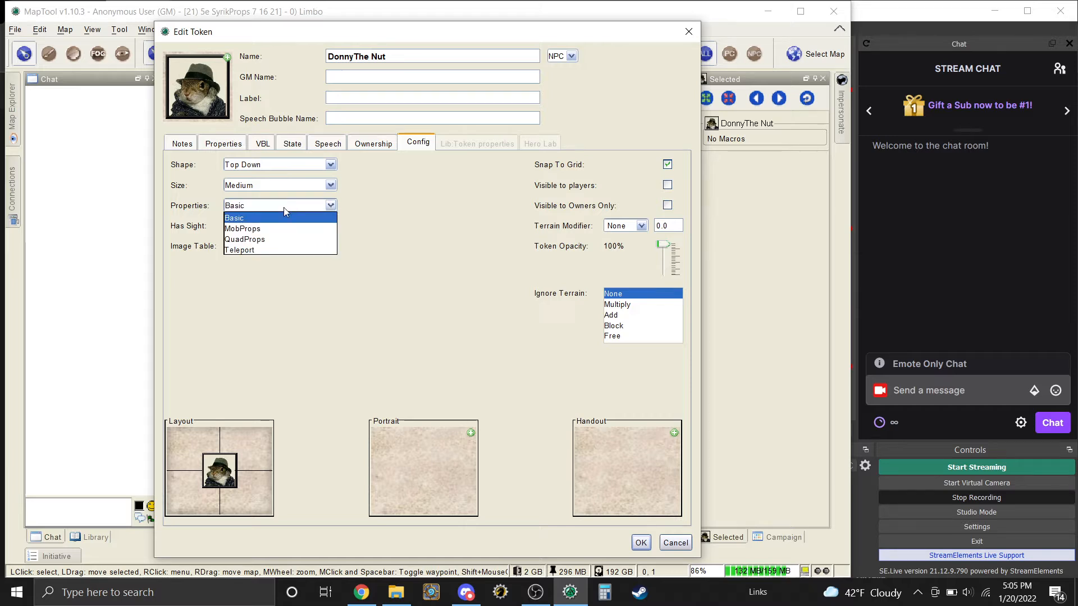
left_click(251, 241)
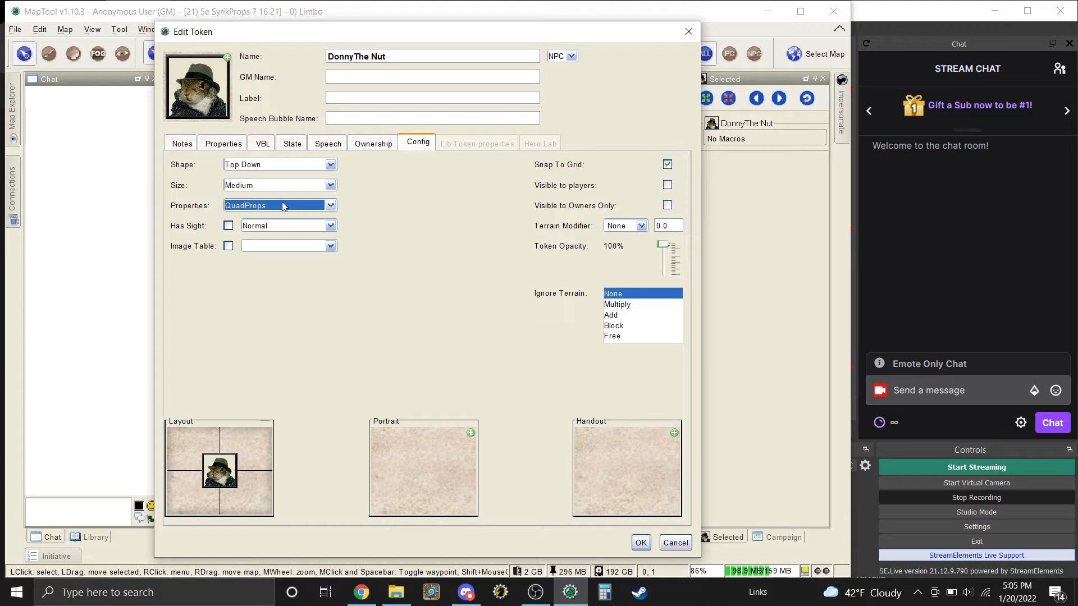
Step: Switch the token's property type back to Basic and view its property list
left_click(331, 206)
left_click(250, 219)
left_click(222, 142)
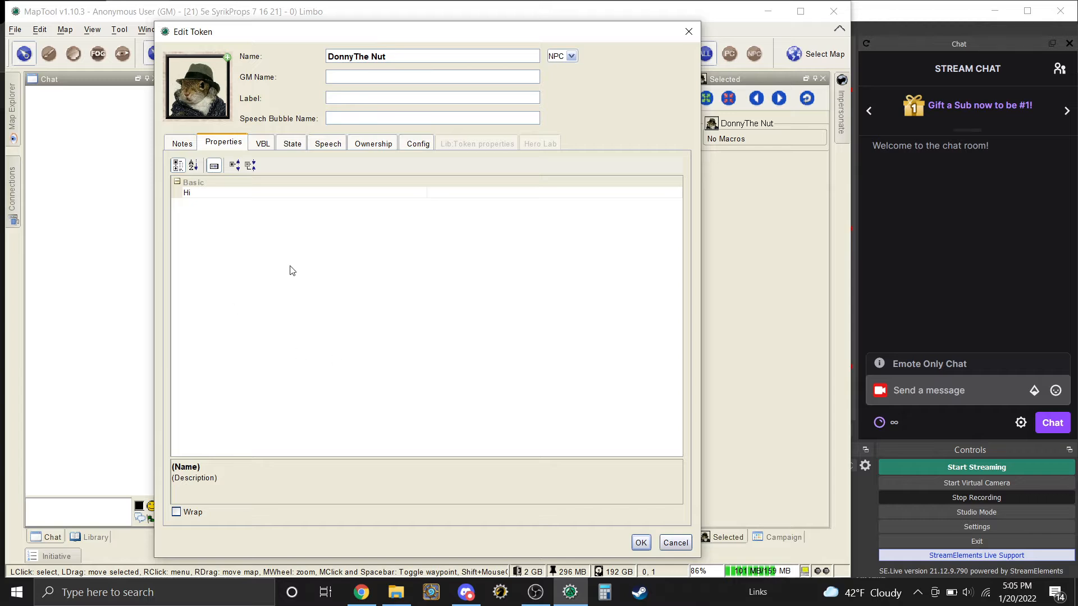
Step: Assign the QuadProps property type to the token again and display its property list
left_click(421, 144)
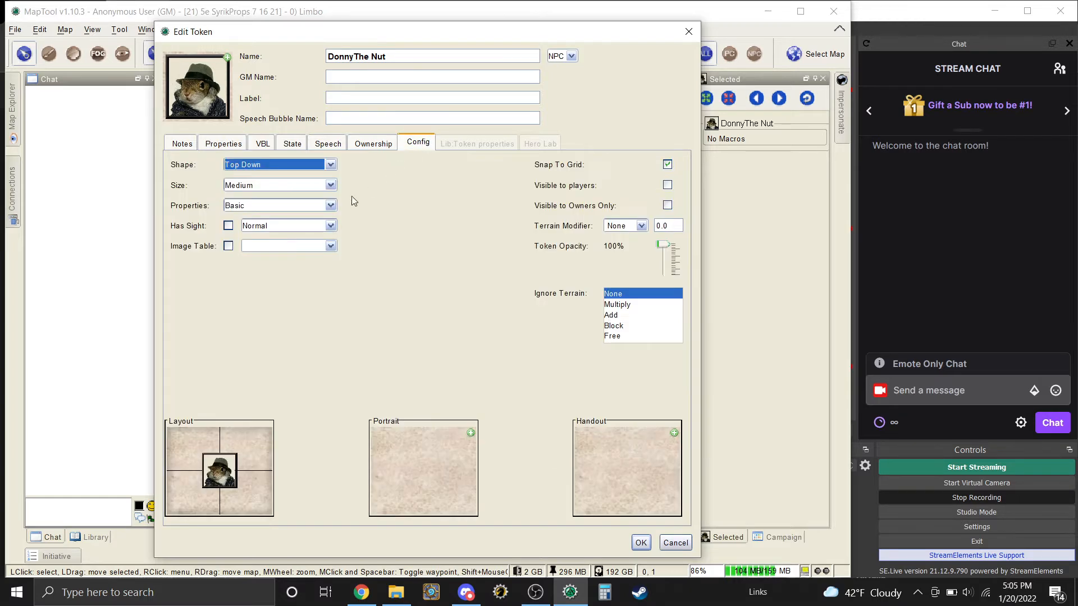
left_click(276, 206)
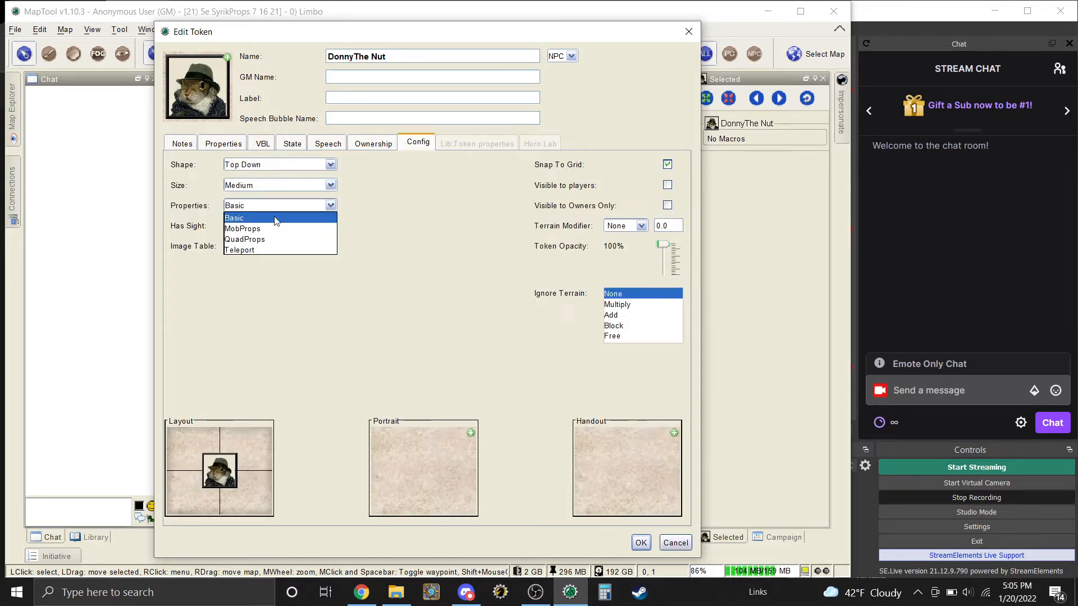
left_click(276, 241)
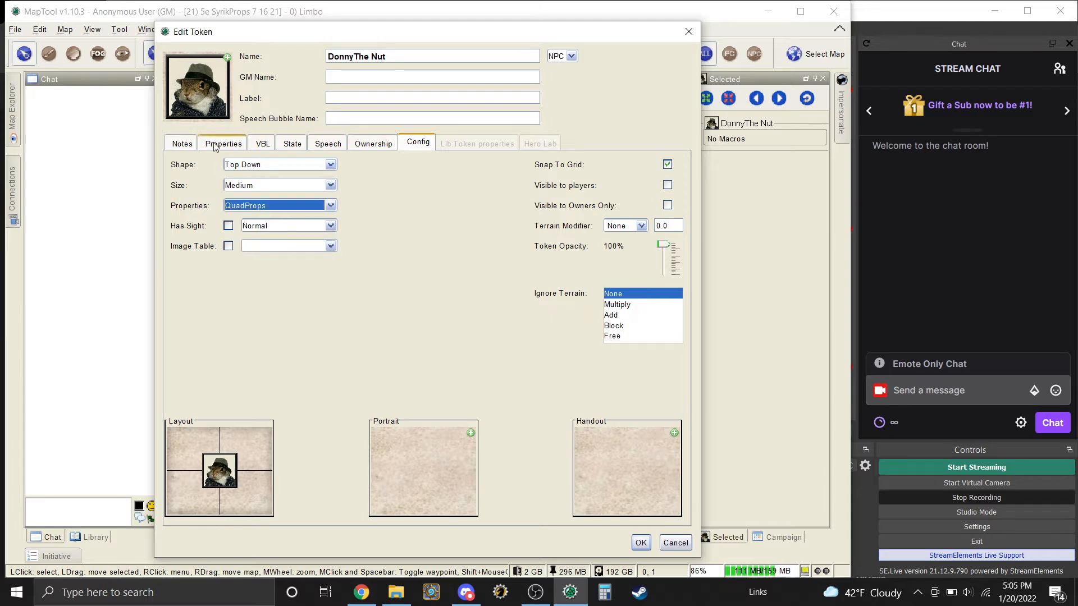
left_click(214, 147)
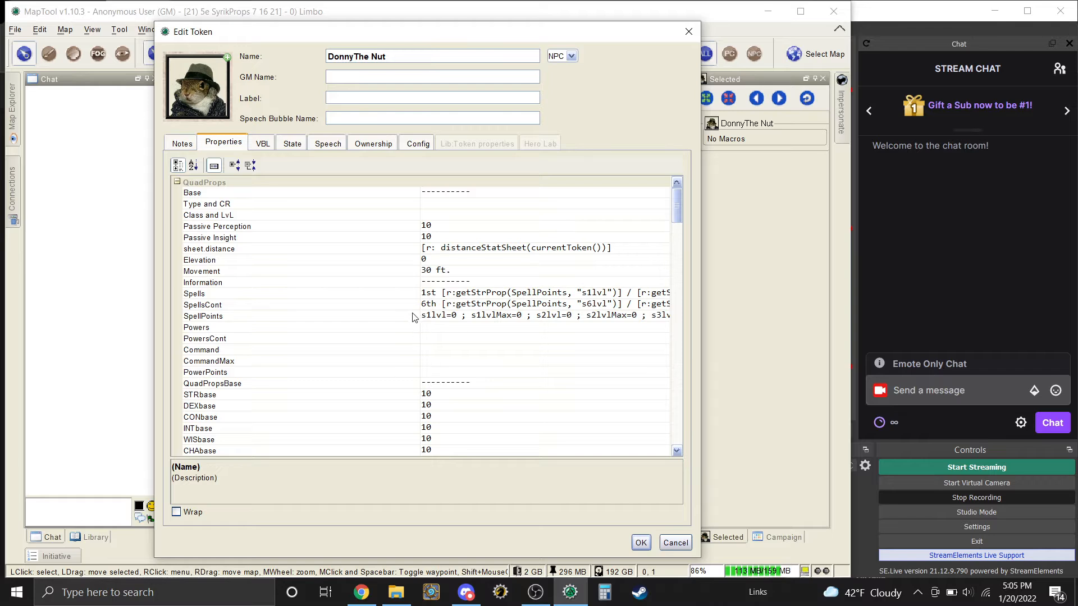
Step: Examine the sight types available in the token's configuration, leaving the sight setting as it is
left_click(418, 144)
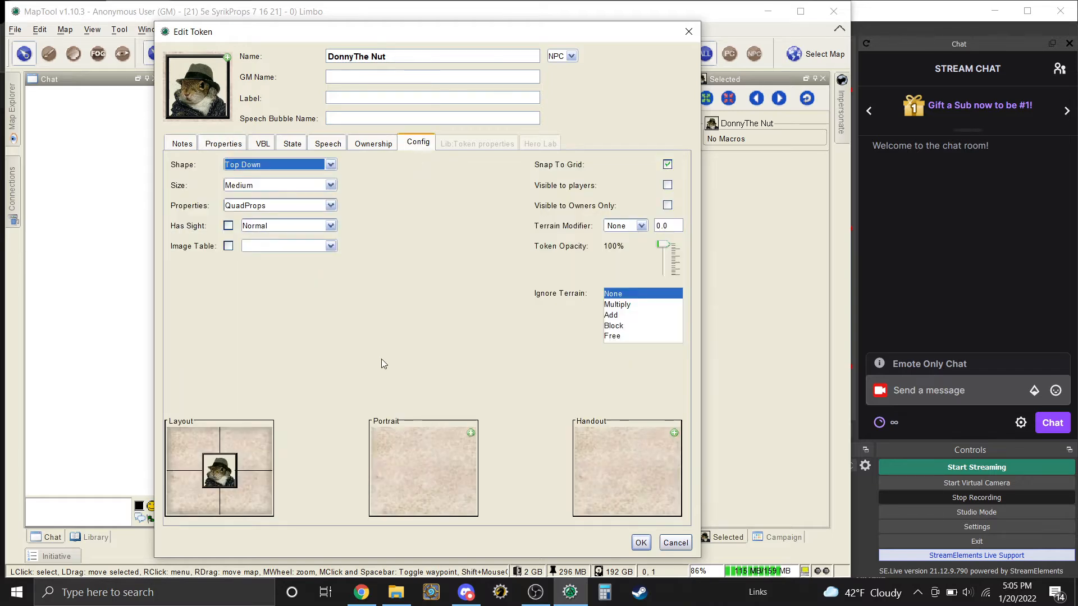
left_click(265, 224)
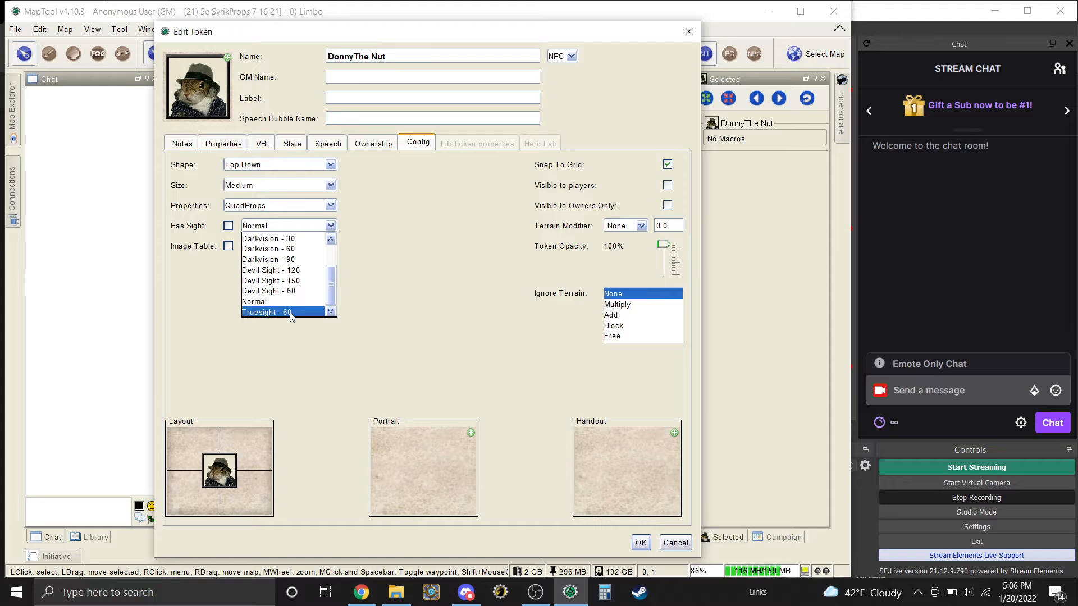
scroll(291, 313, "up", 2)
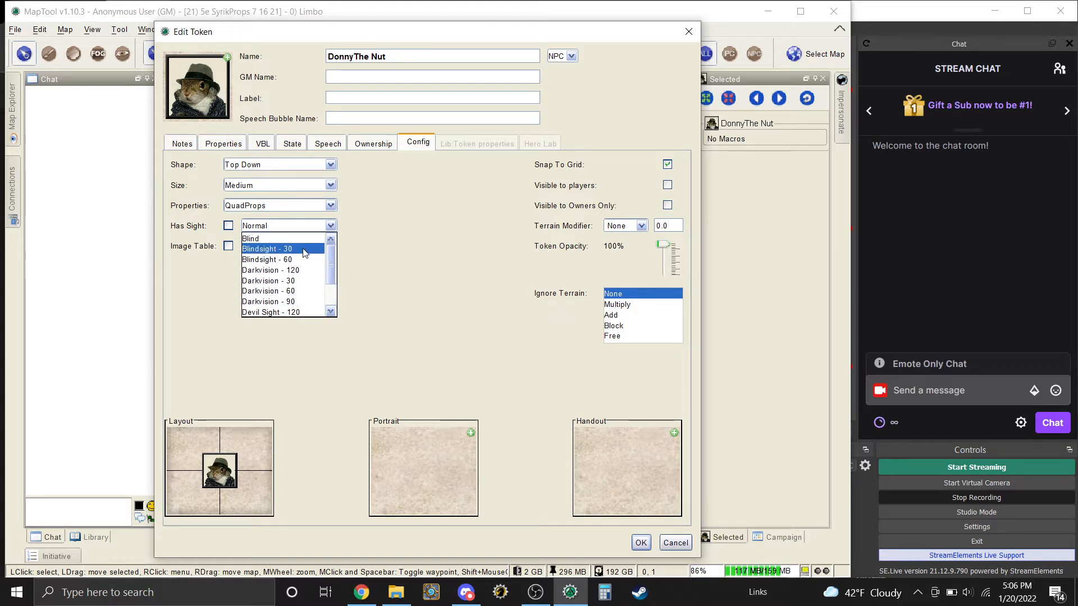
left_click(423, 274)
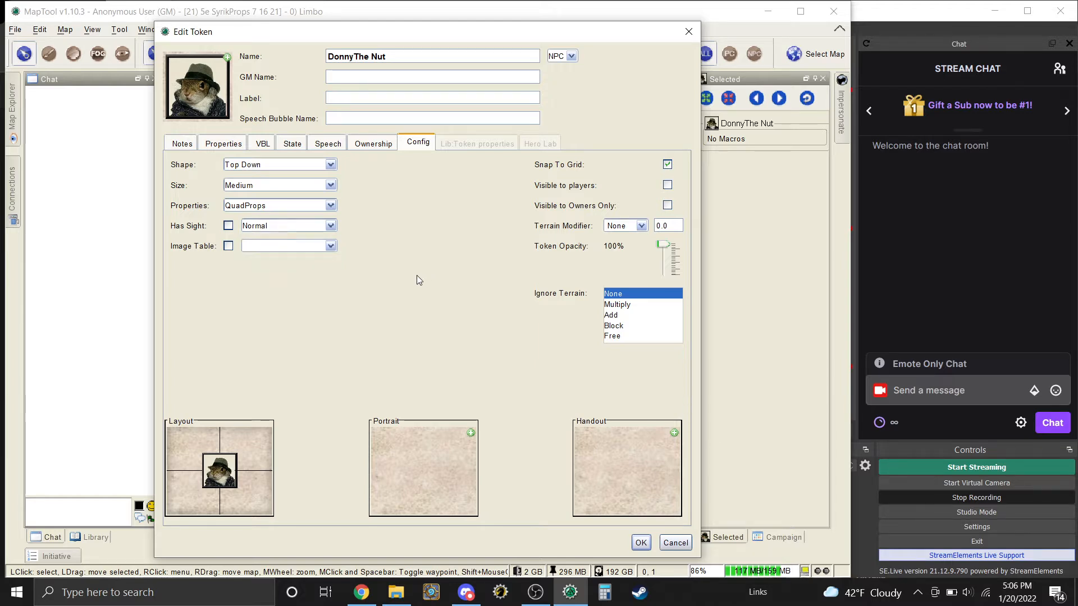
Step: Make the DonnyThe Nut token visible to players, save it, and display its stat sheet on the map
left_click(668, 186)
left_click_drag(441, 42, 343, 28)
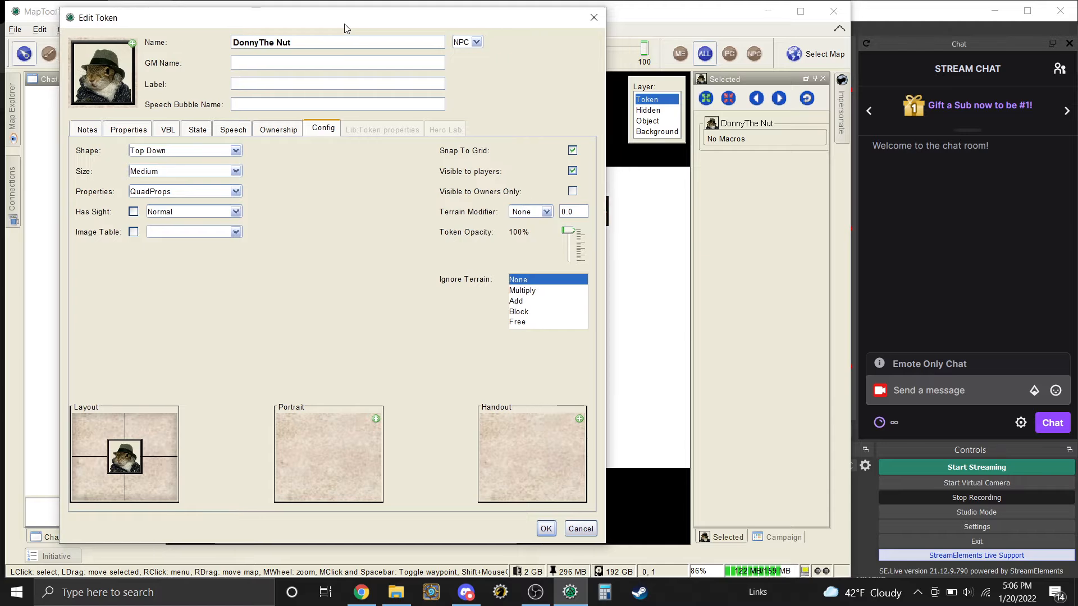
left_click(540, 528)
mouse_move(371, 337)
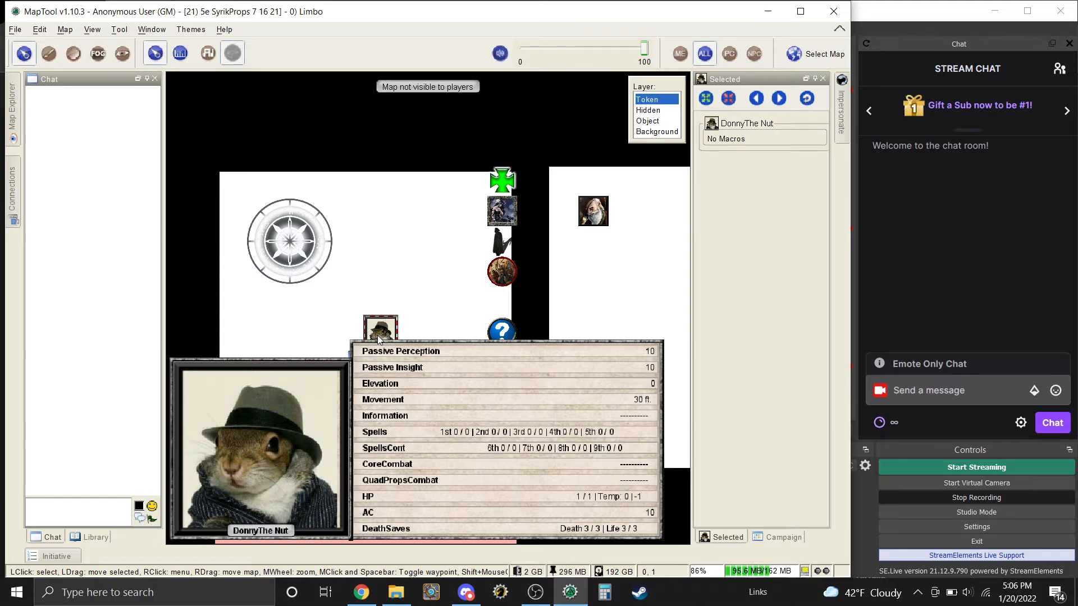
Step: Reopen the token, assign the uncropped DonnyThe Nut image from the animal npcs folder as its portrait, and save
double_click(377, 335)
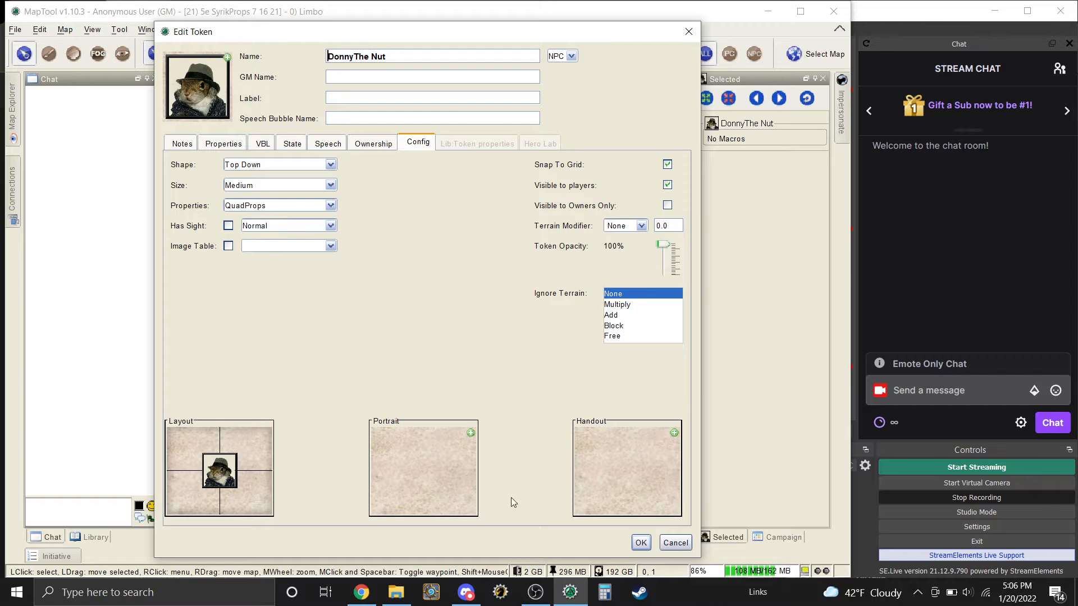
left_click_drag(493, 32, 398, 18)
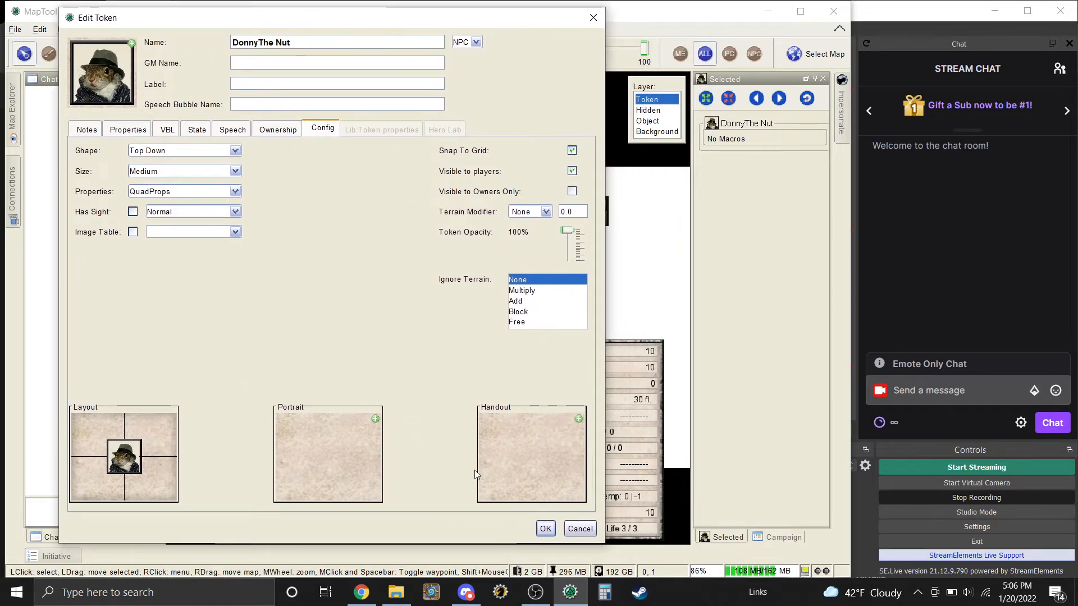
left_click(395, 597)
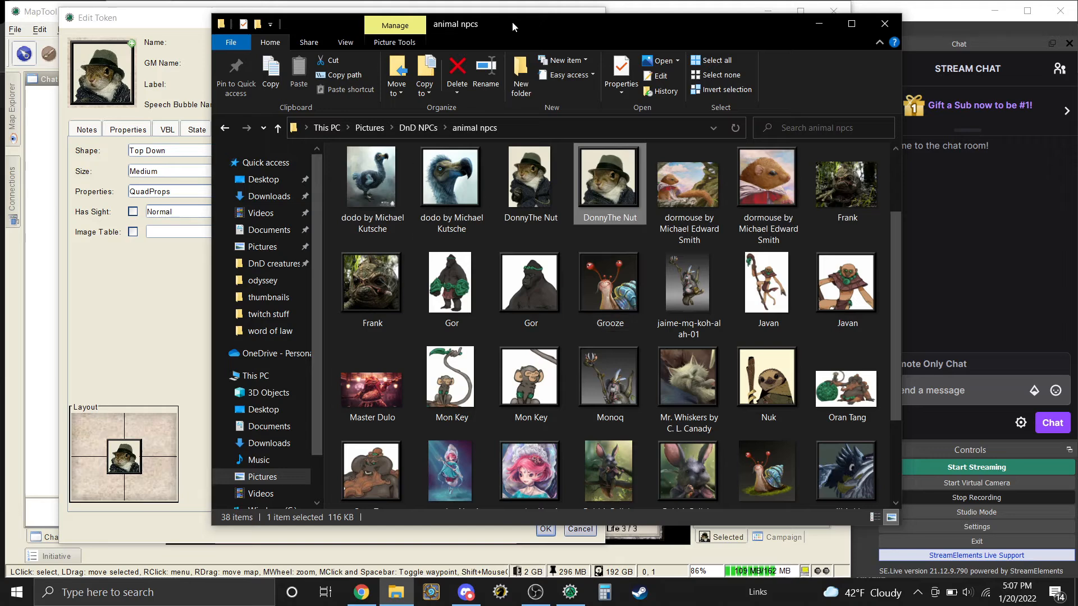
left_click_drag(512, 21, 765, 24)
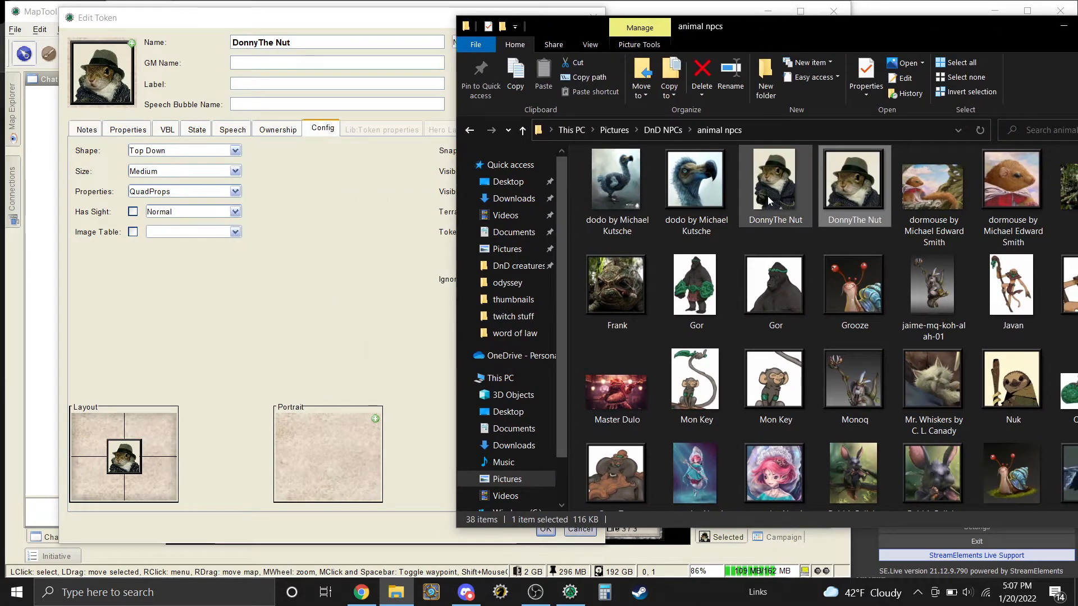
left_click(775, 180)
left_click_drag(515, 409, 294, 458)
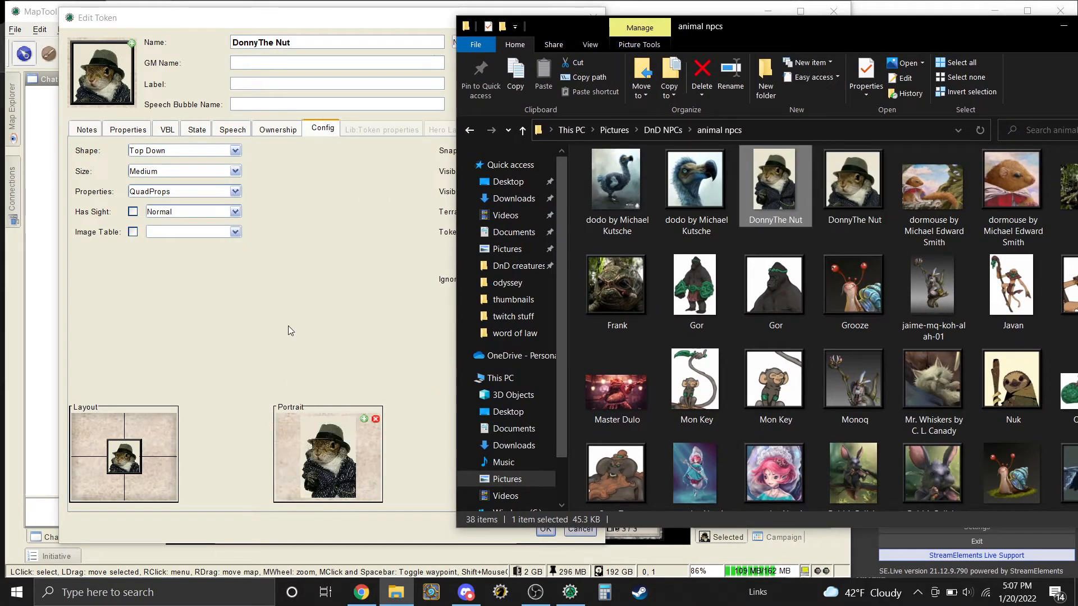
left_click(291, 331)
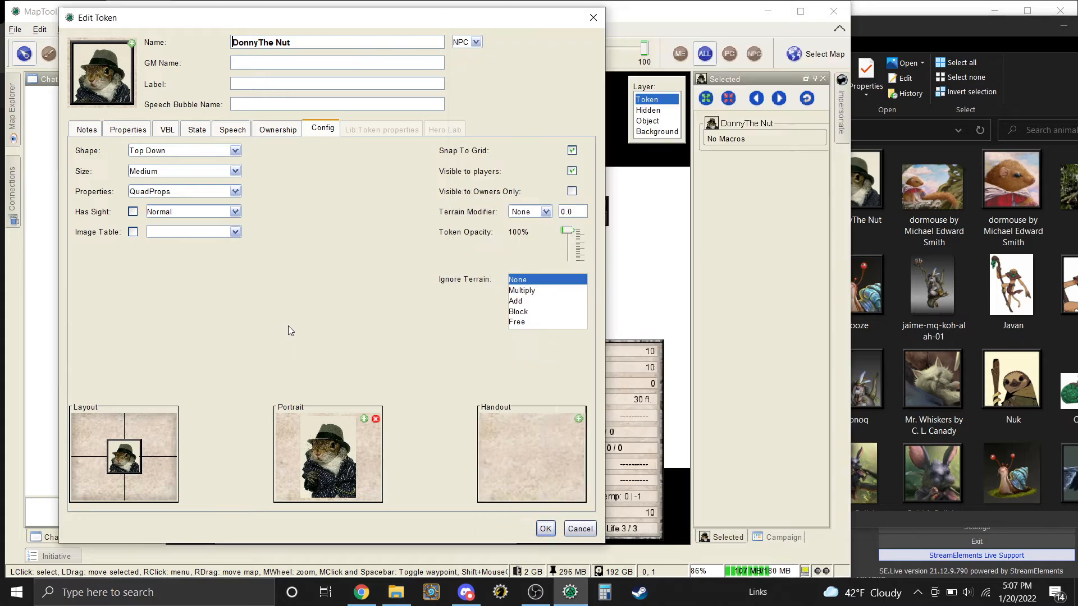
left_click(544, 528)
mouse_move(380, 346)
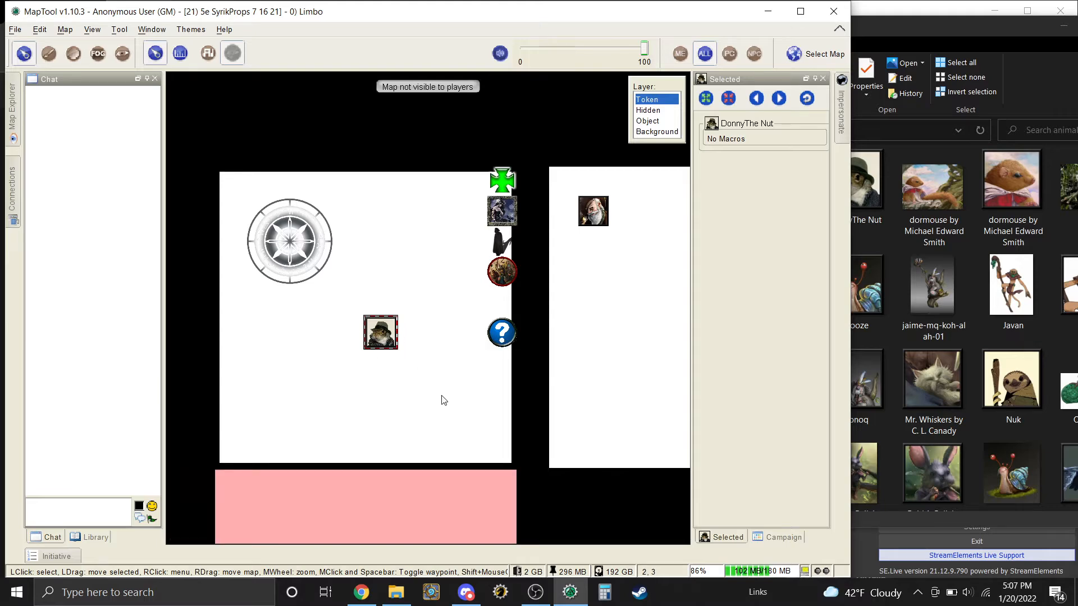
Step: Reopen the token, review its speech, ownership and state settings, and close it without saving
double_click(382, 337)
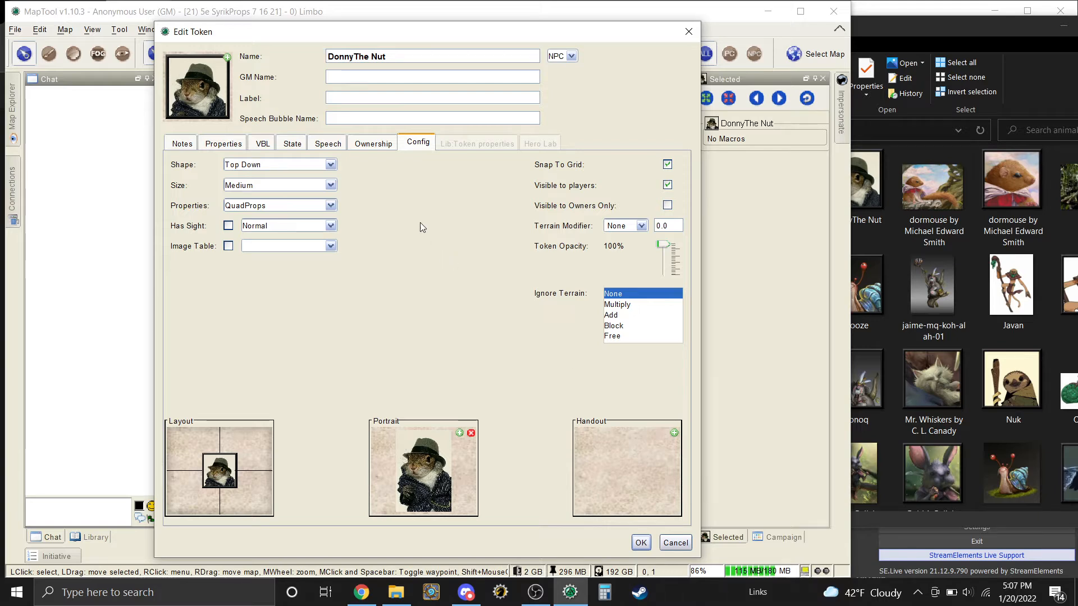
left_click(329, 145)
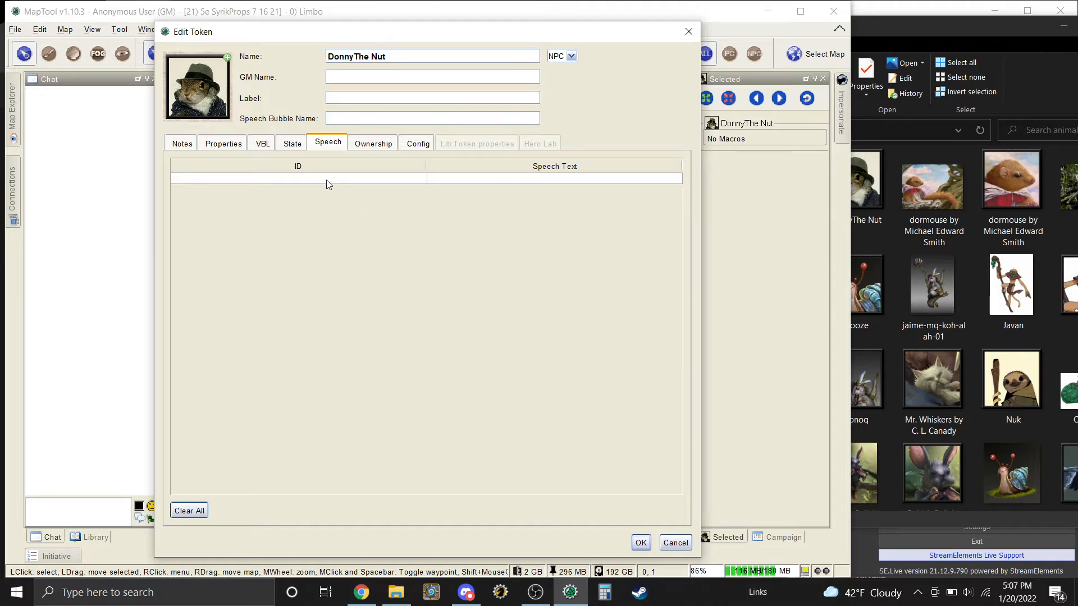
left_click(364, 143)
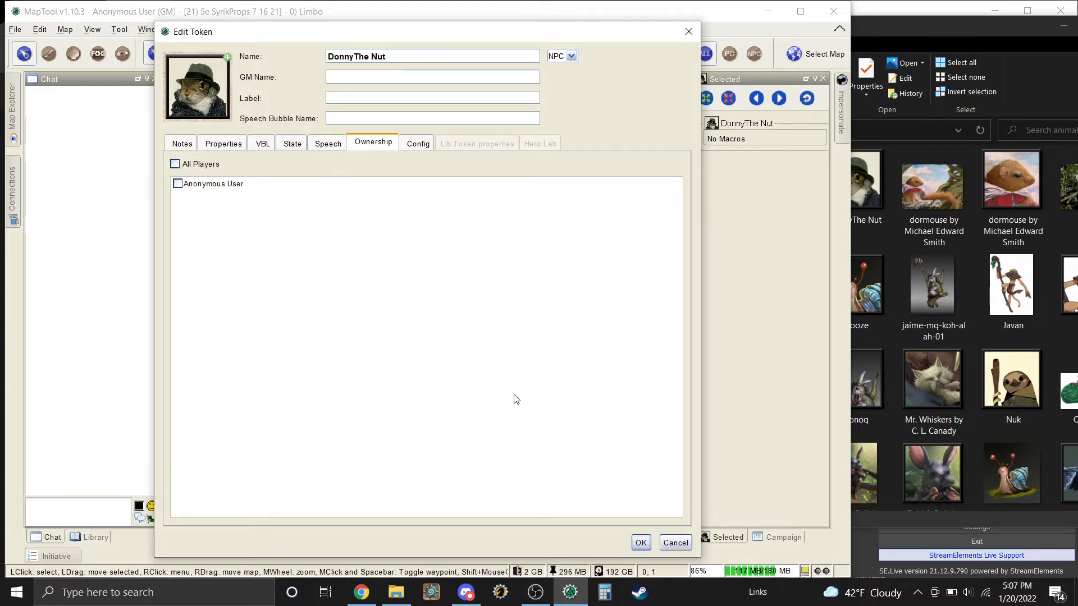
left_click(866, 554)
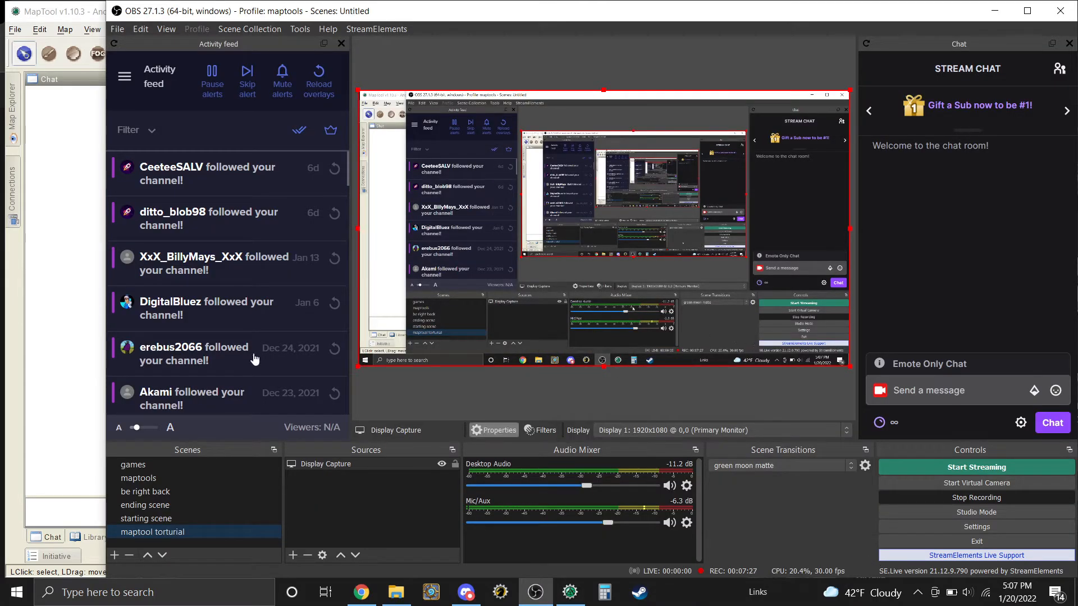
left_click(69, 277)
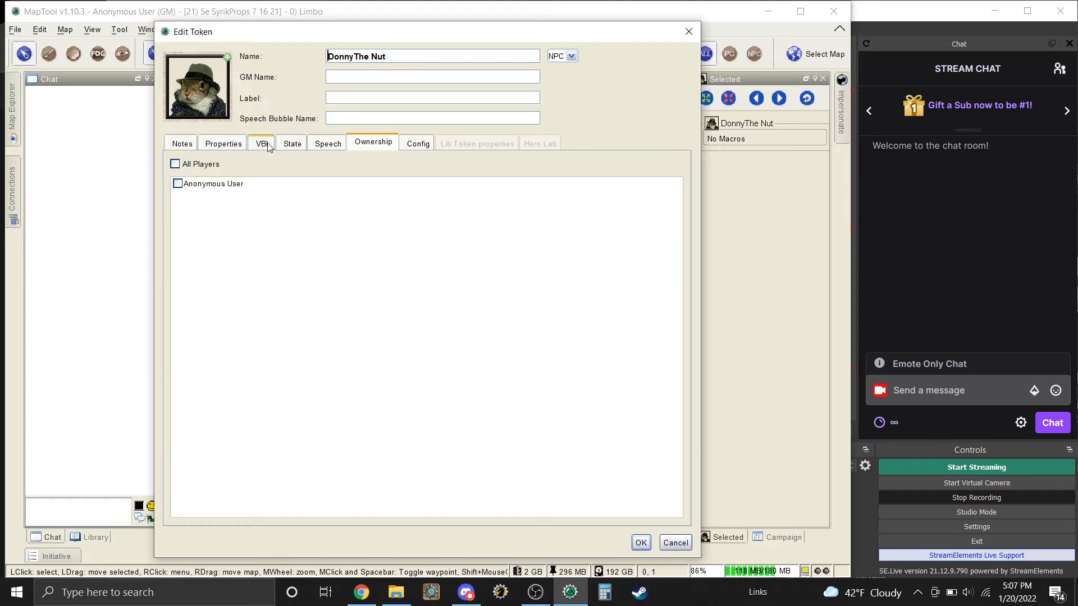
left_click(292, 143)
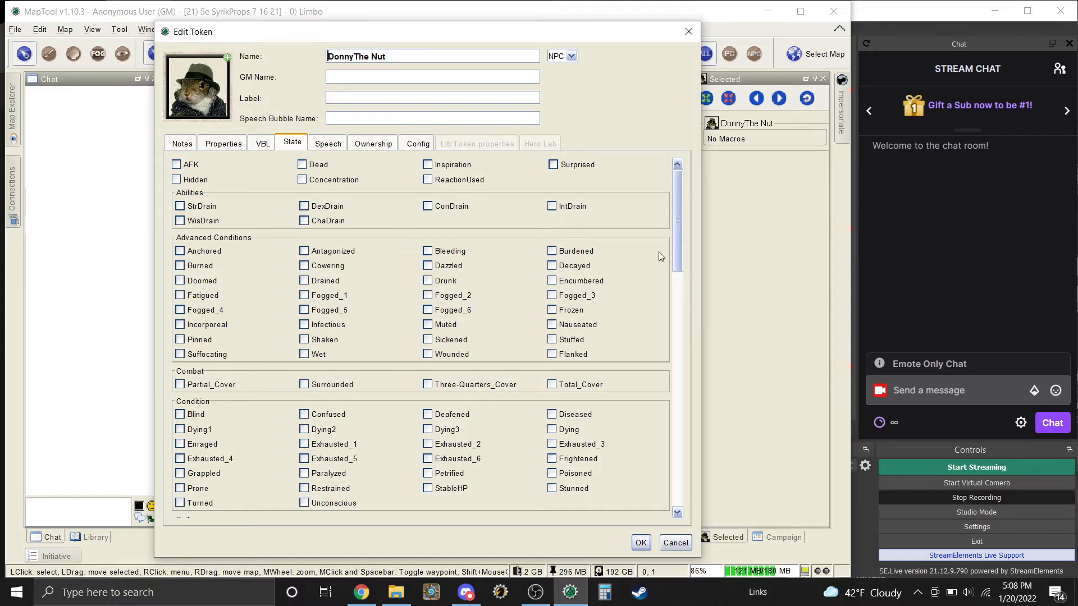
left_click(666, 543)
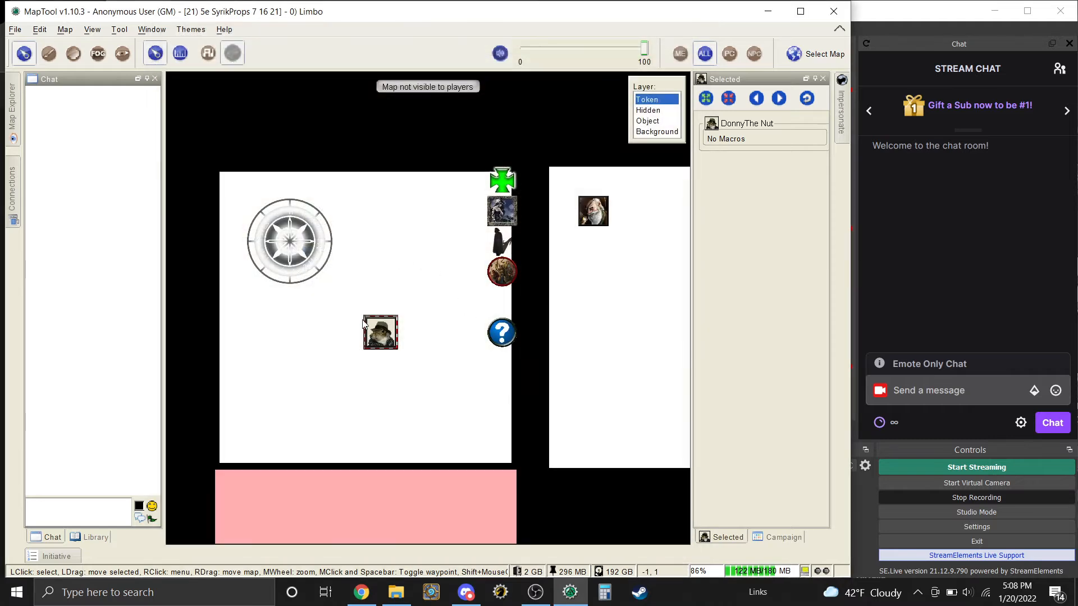
Step: View the state options available for the token directly on the map, then dismiss them
right_click(379, 344)
mouse_move(426, 341)
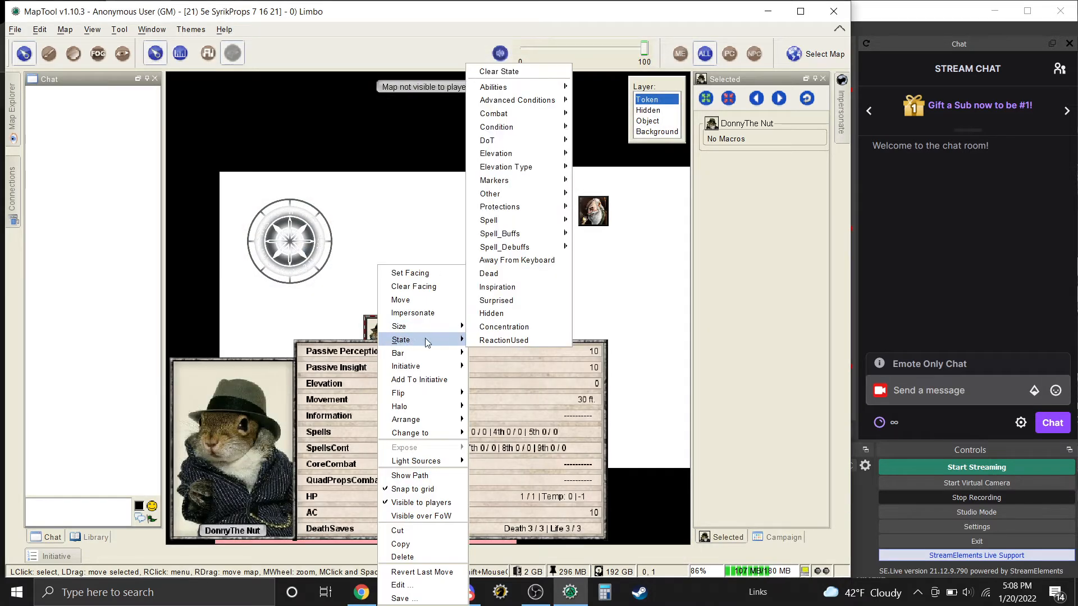
left_click(361, 267)
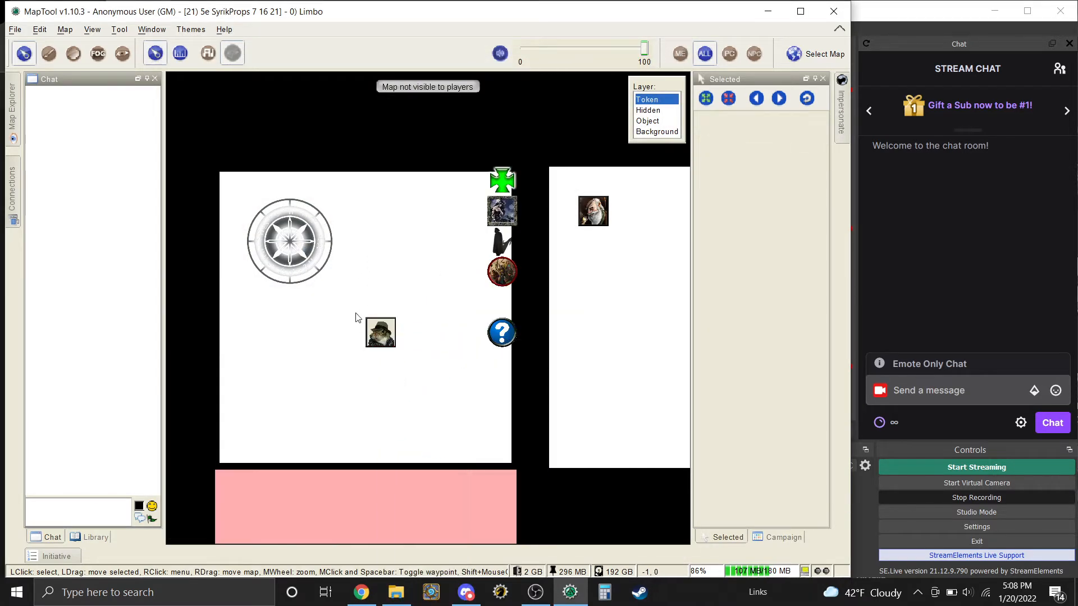
Step: Reopen the token, unhide its Health bar at the end of the state settings, and save the change
left_click(387, 346)
double_click(387, 346)
scroll(598, 351, "down", 3)
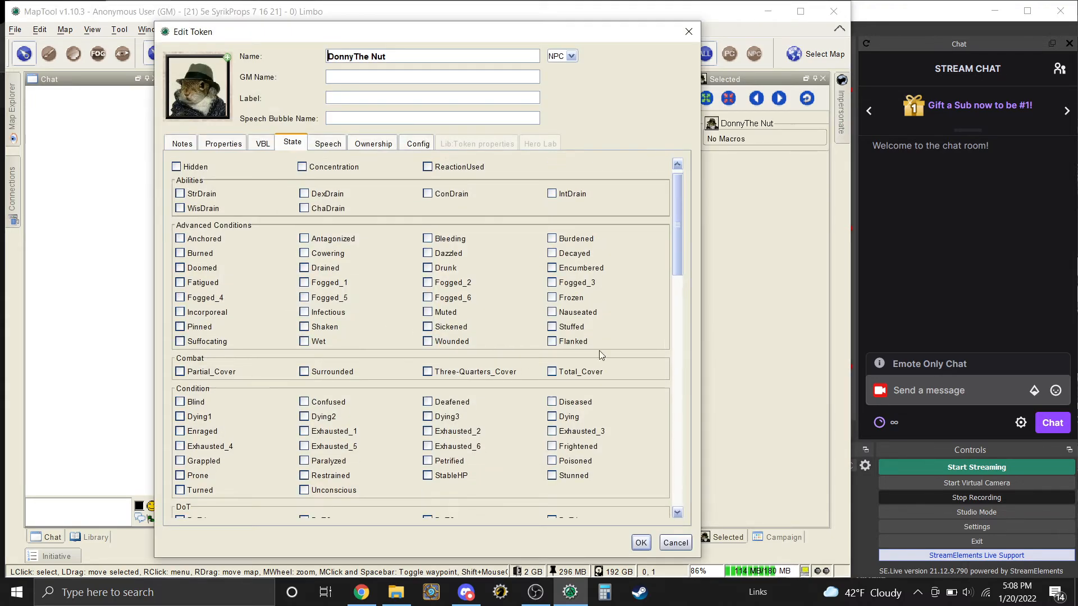
left_click_drag(677, 270, 696, 540)
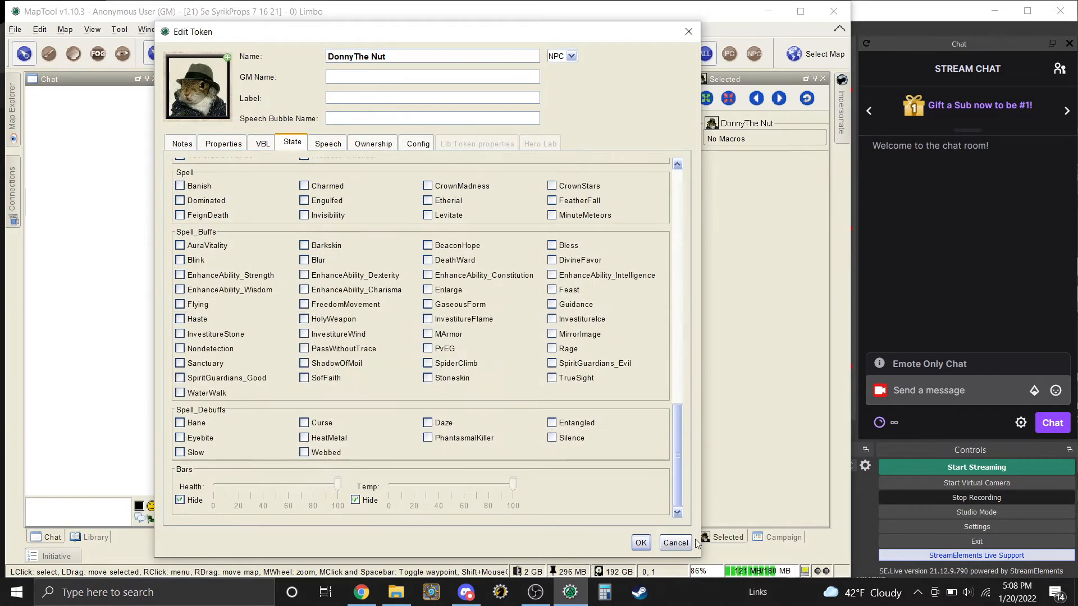
left_click(181, 499)
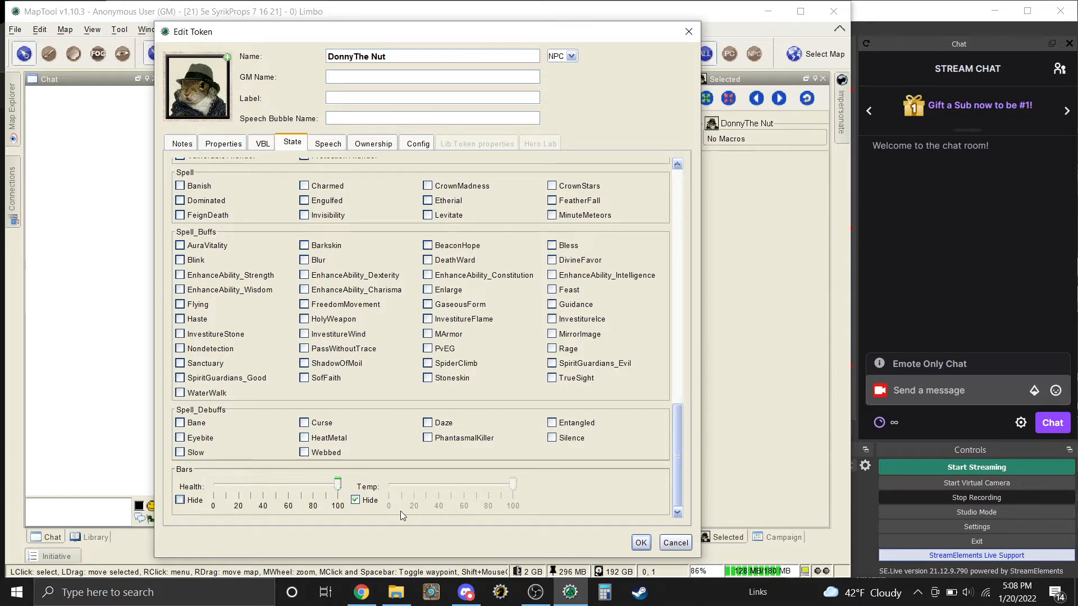
left_click(640, 543)
mouse_move(385, 335)
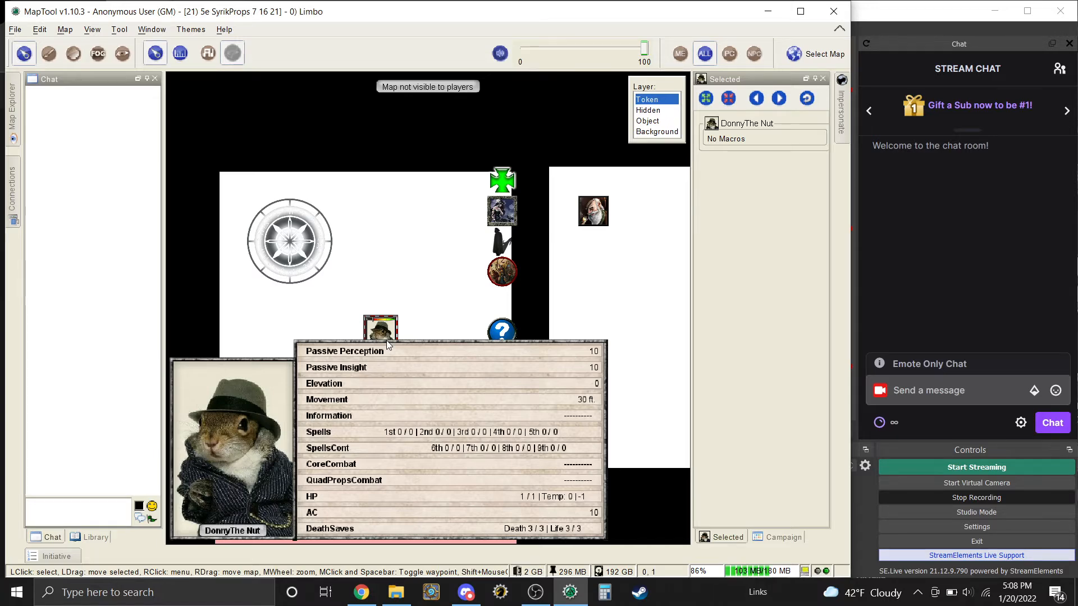
Step: Reopen the token for editing and view its VBL settings and its QuadProps property list
double_click(386, 340)
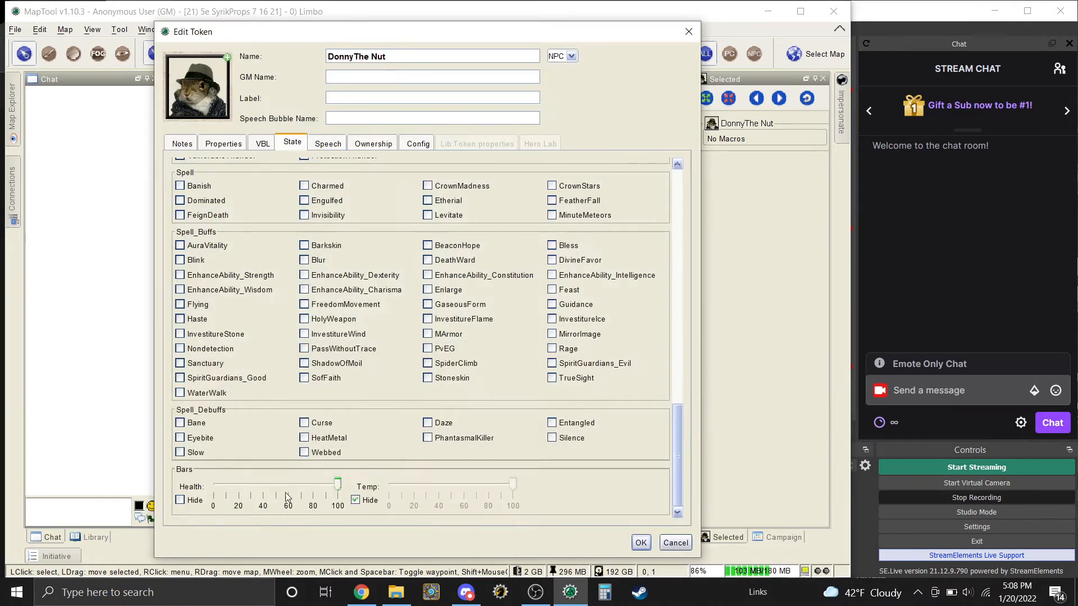
left_click(262, 142)
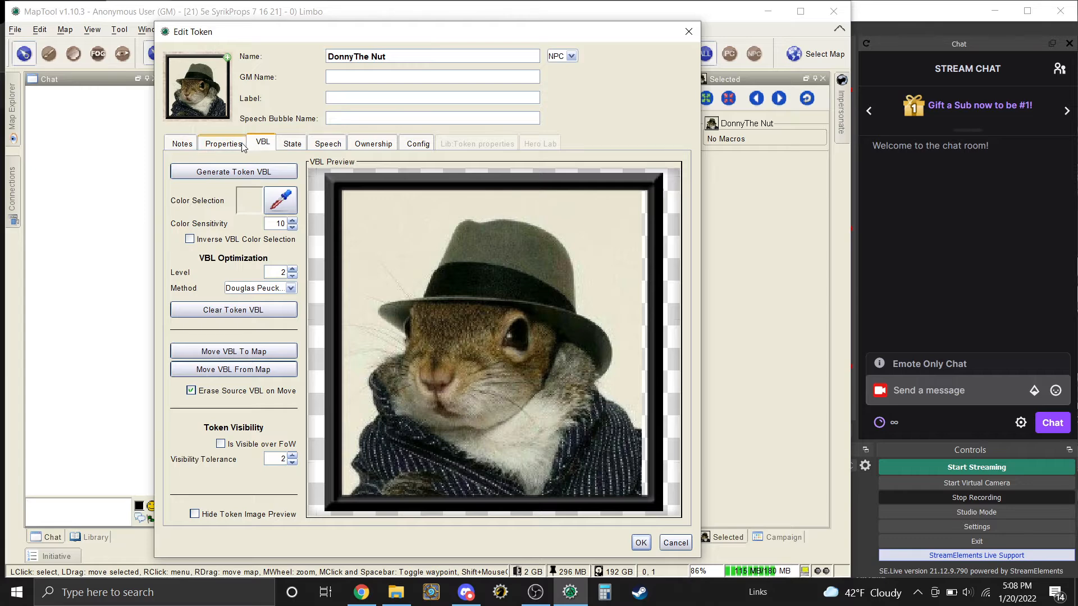
left_click(223, 147)
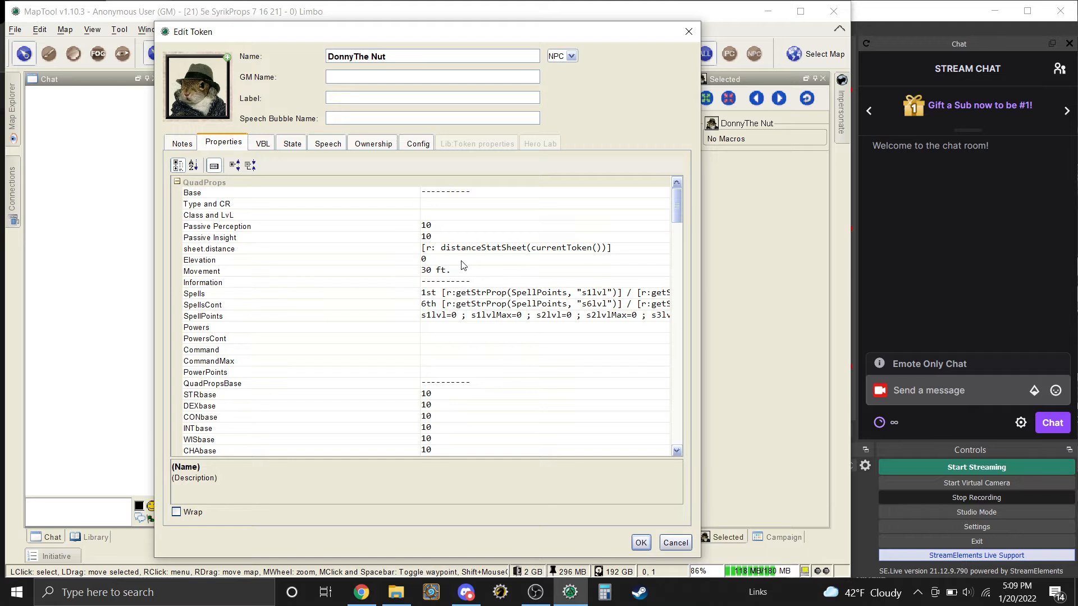
Step: Set the token's Passive Perception to 11 and its Movement to 25ft
left_click(437, 226)
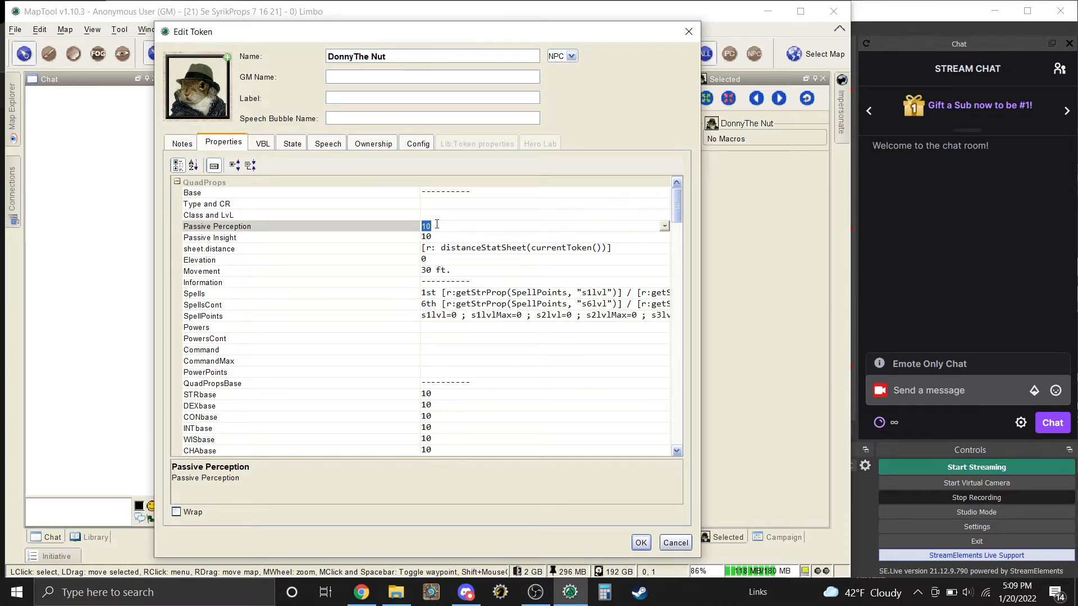
type("11")
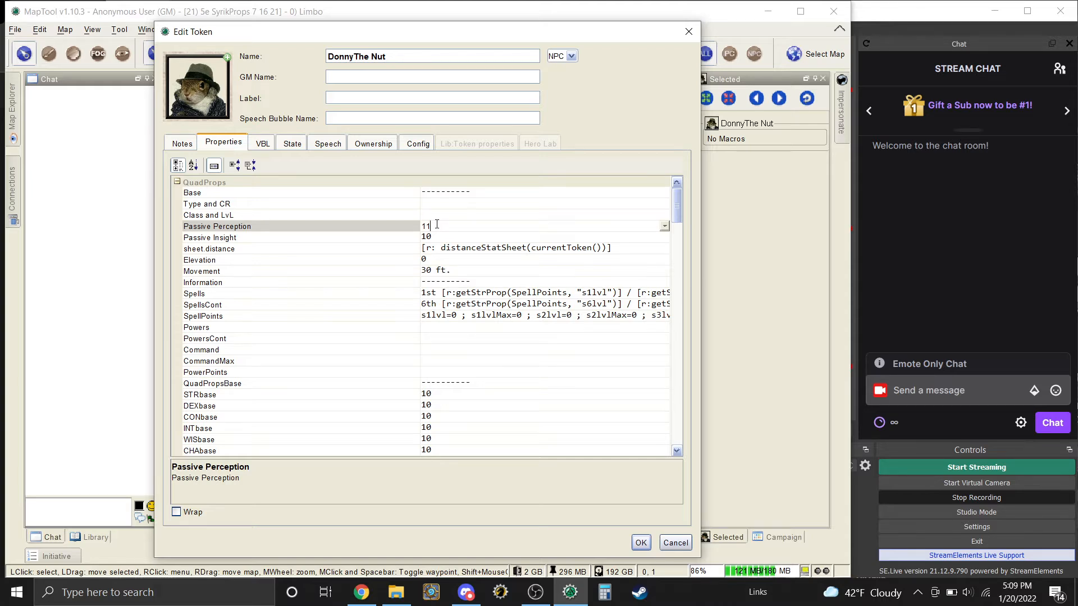
key("Return")
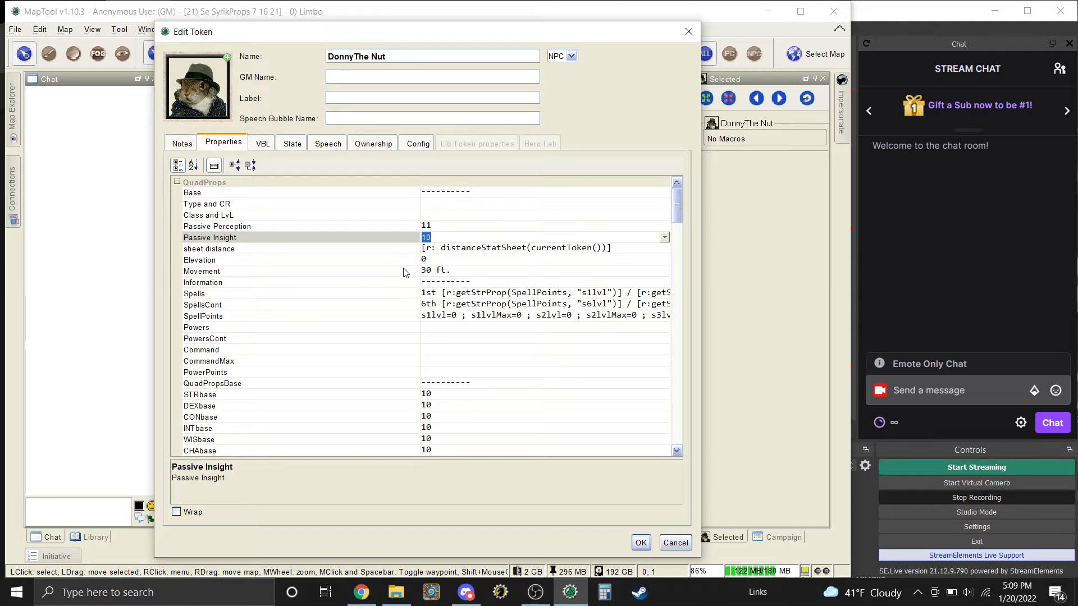
left_click(439, 270)
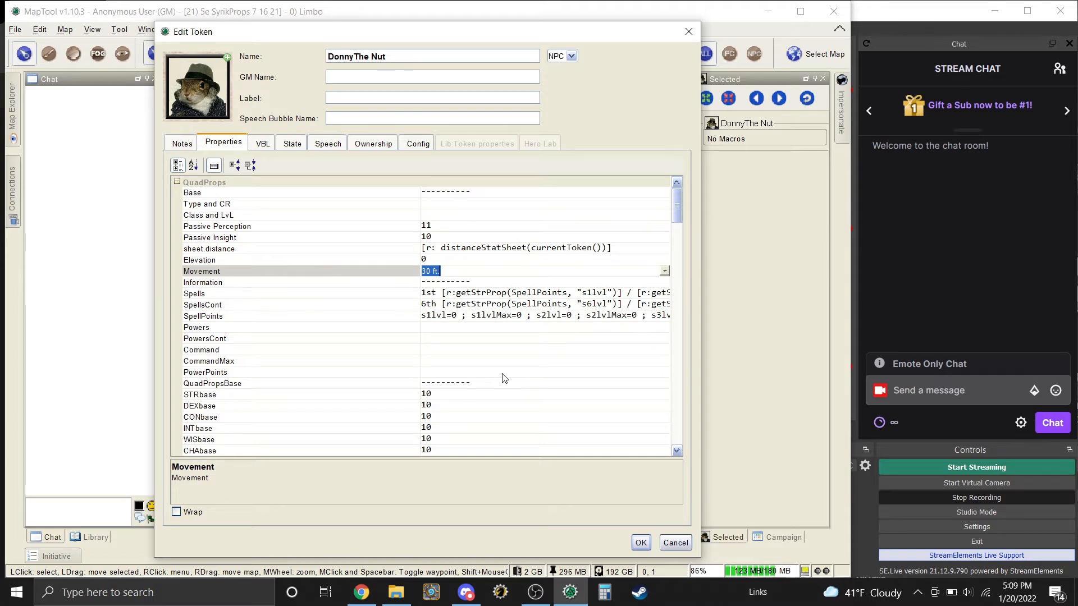
type("25ft")
left_click(460, 337)
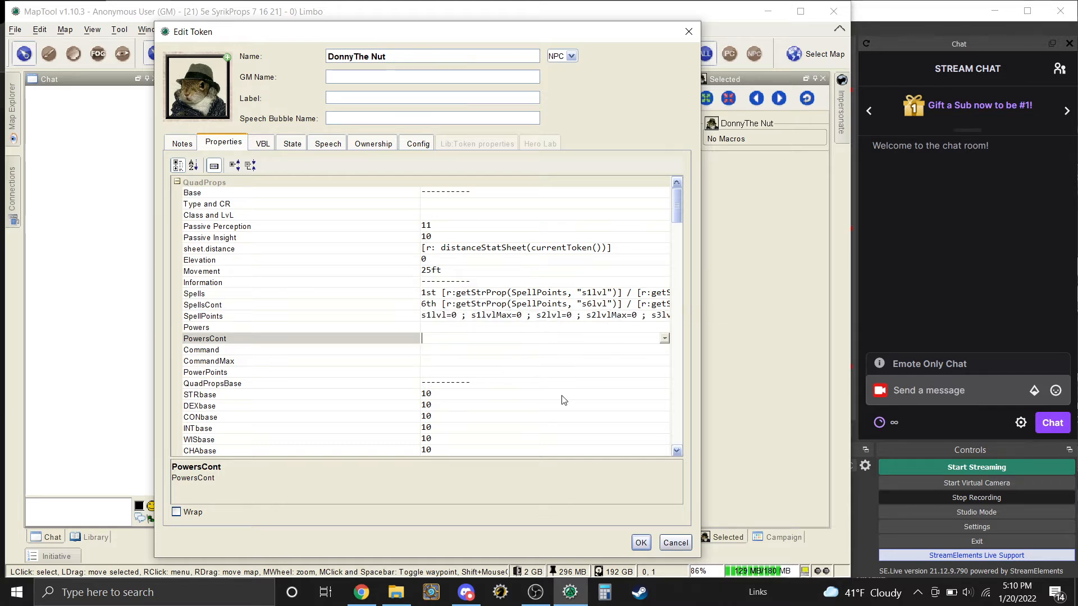
Step: Set the s1lvl value in the token's SpellPoints property to 1
left_click(465, 319)
left_click_drag(466, 319, 354, 311)
left_click(460, 321)
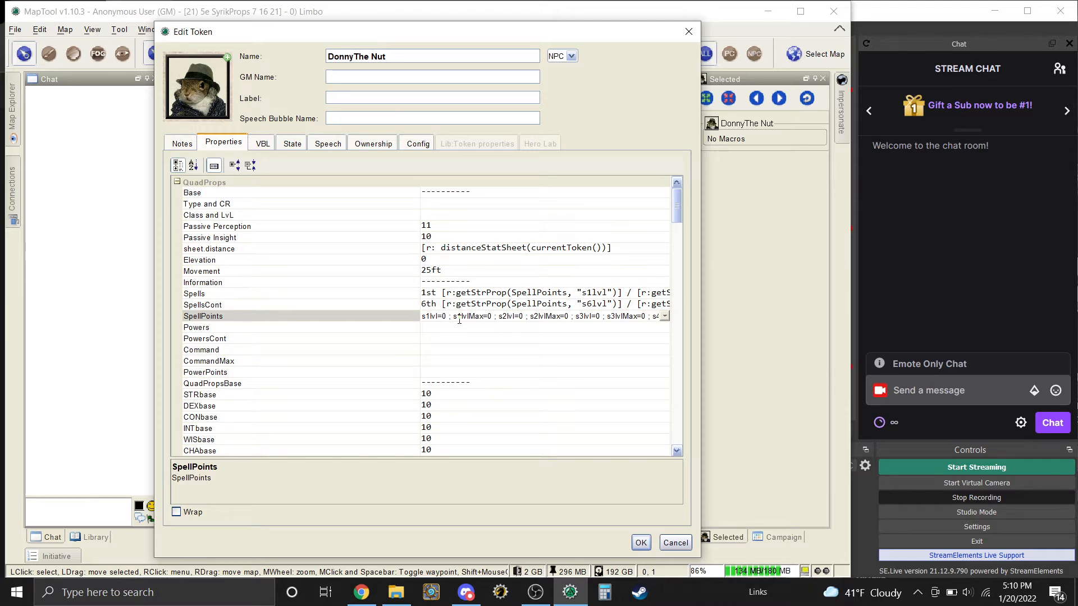
key("BackSpace")
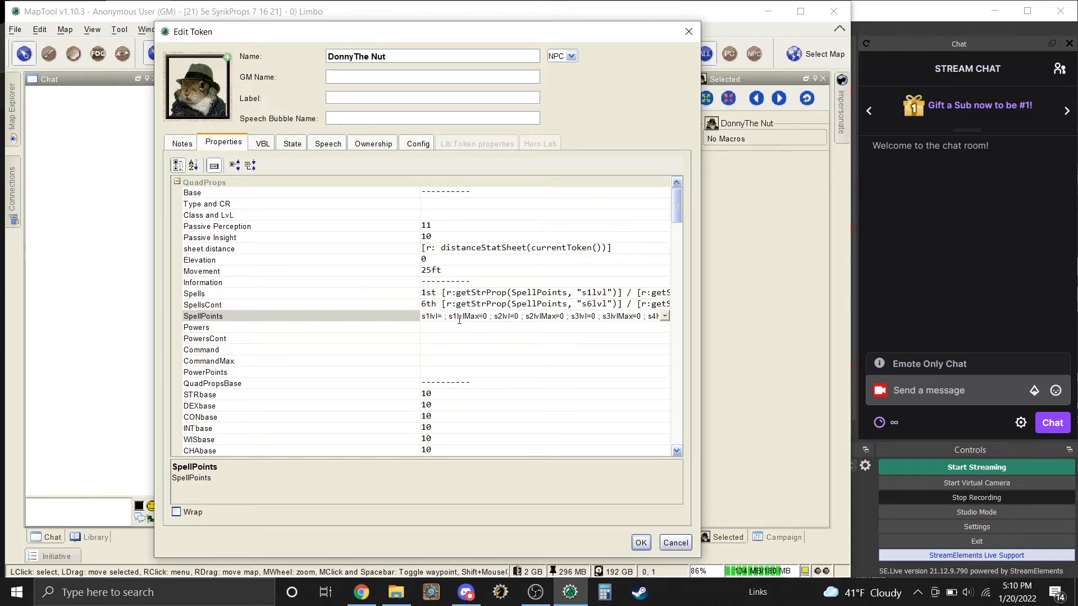
type("1")
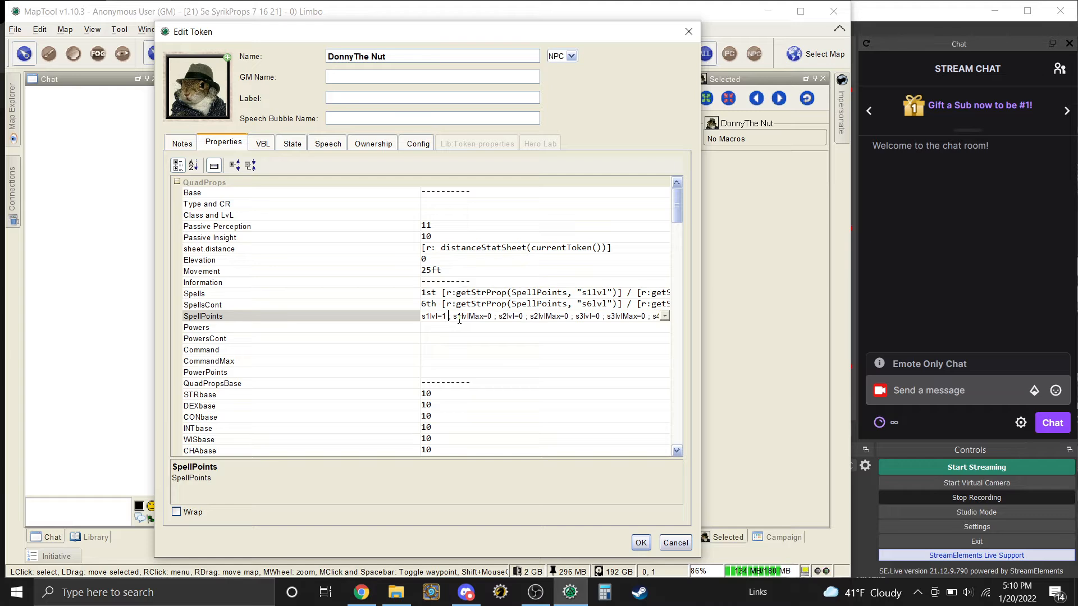
Step: Set the s1lvlMax value in the SpellPoints property to 3
key("Right")
key("Right")
key("Right")
key("Right")
key("Right")
key("Right")
key("Right")
key("Right")
key("Right")
key("Right")
key("Right")
key("Right")
key("Right")
key("BackSpace")
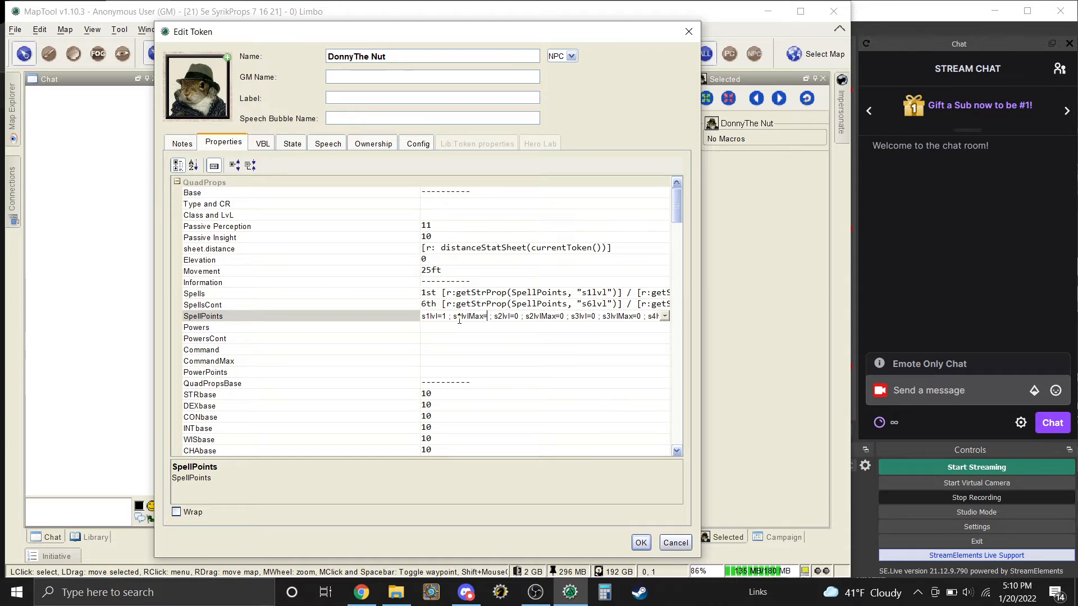
type("3")
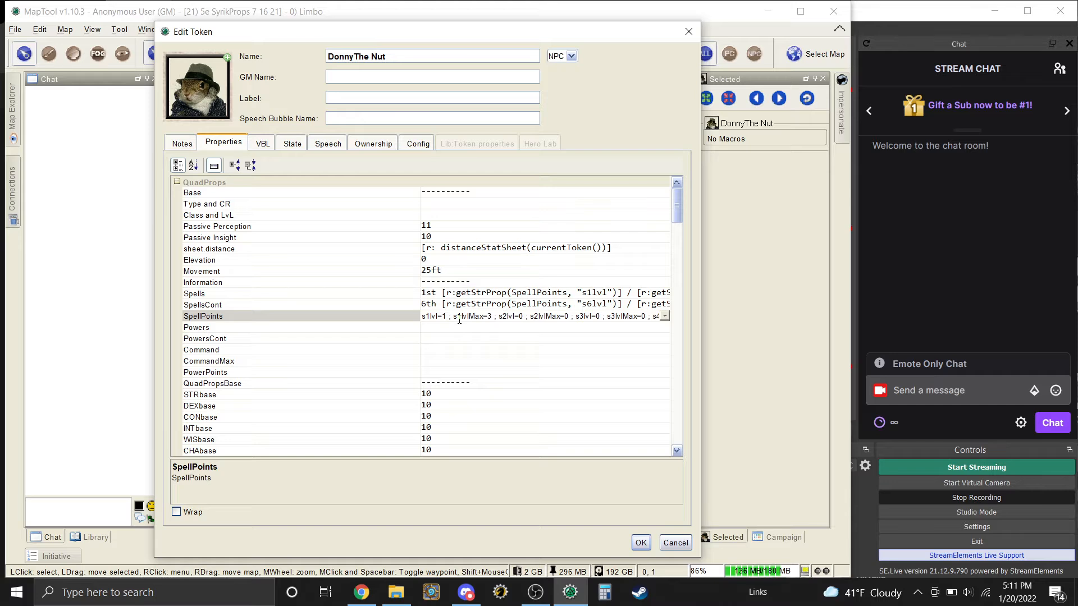
Step: Set the s1lvl value in the SpellPoints property to 3 and commit the edit
key("BackSpace")
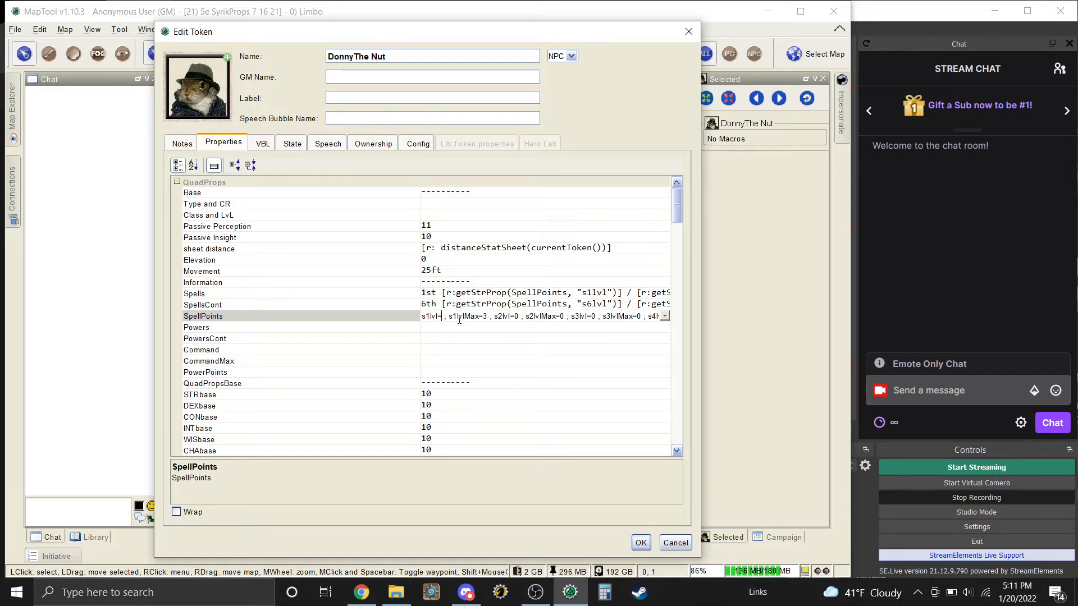
type("3")
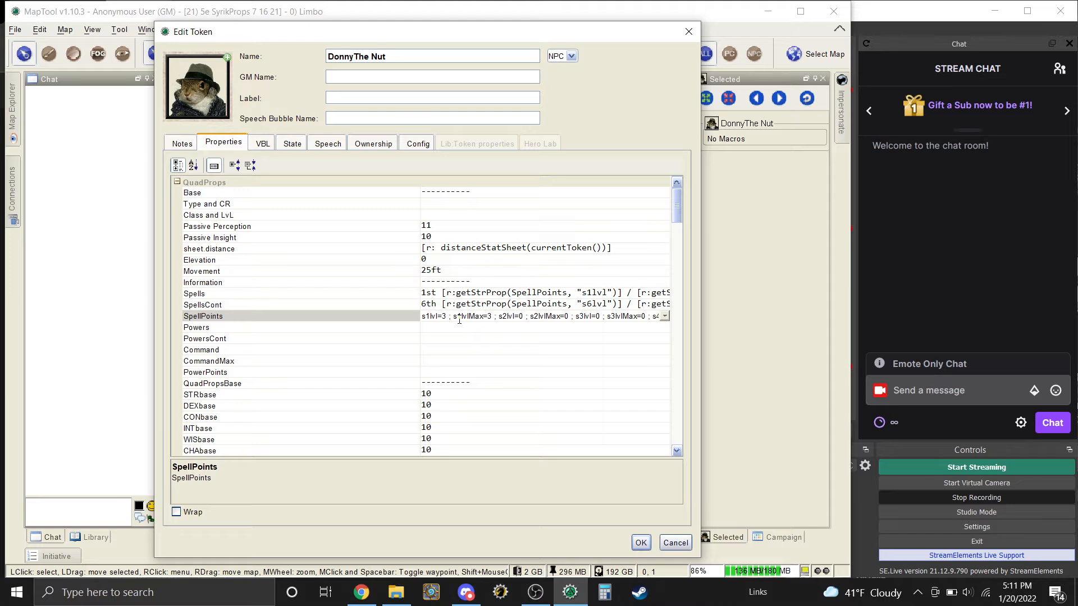
left_click(437, 338)
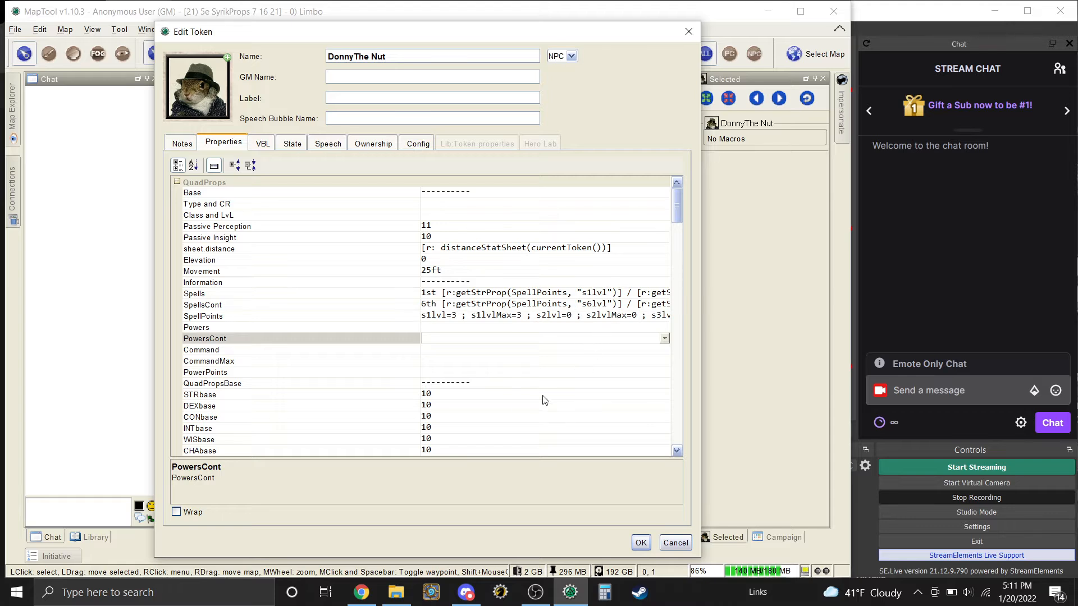
Step: Set the token's base ability scores STRbase to 15 and DEXbase to 13
scroll(545, 396, "down", 2)
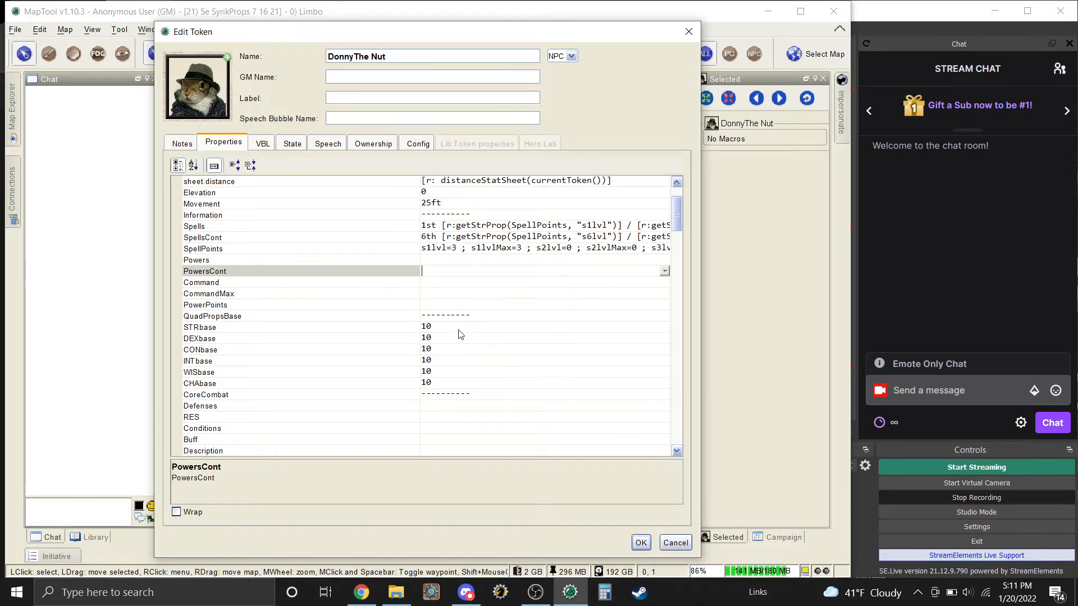
scroll(394, 335, "down", 1)
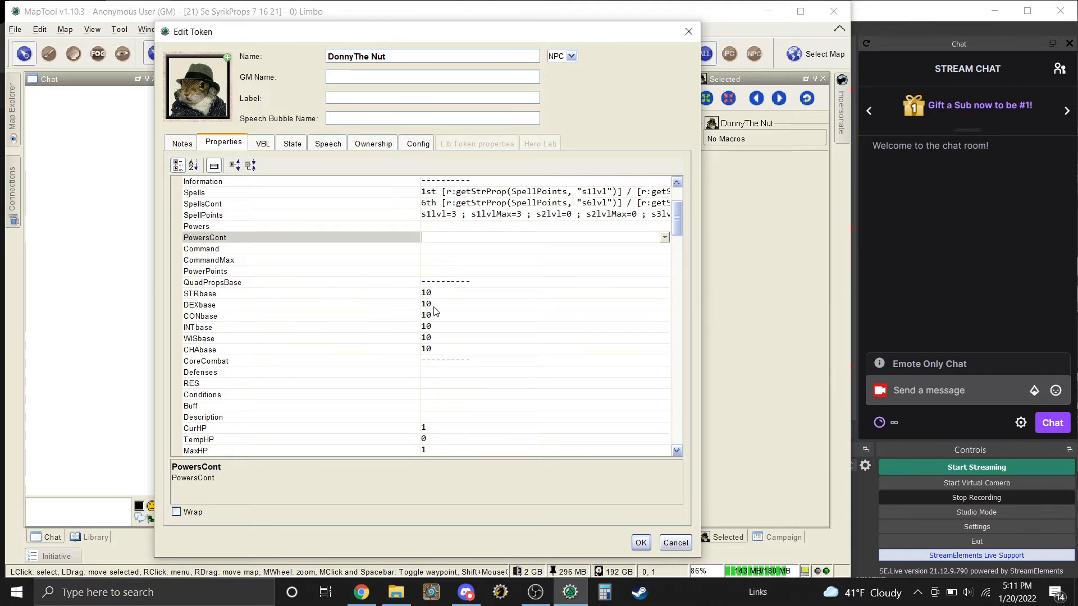
left_click(451, 294)
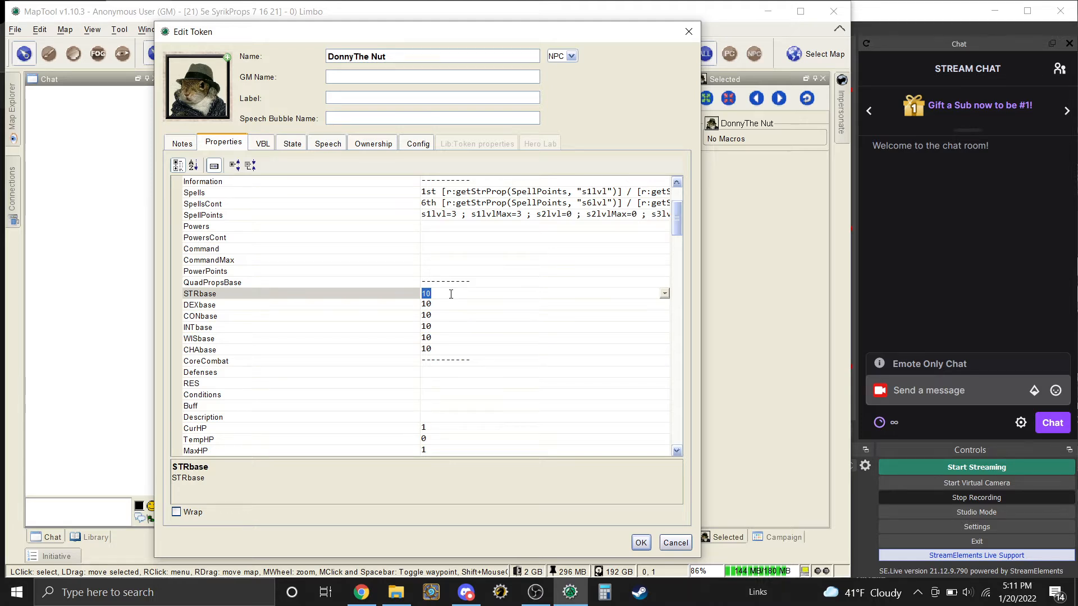
type("15")
key("Return")
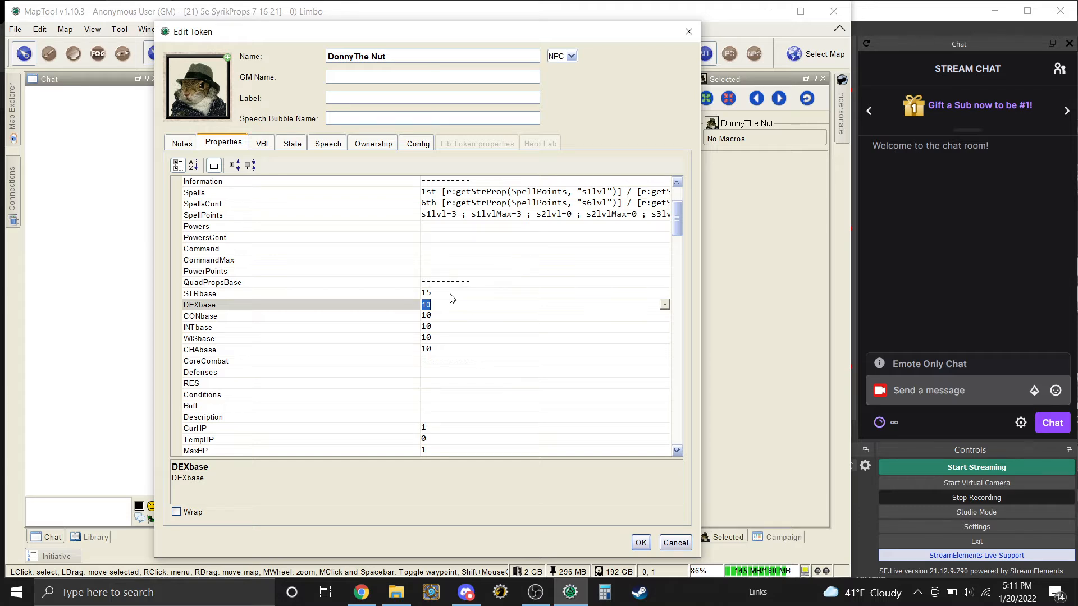
type("13")
Step: Set the token's CurHP and MaxHP to 20 in the CoreCombat properties
scroll(449, 375, "down", 2)
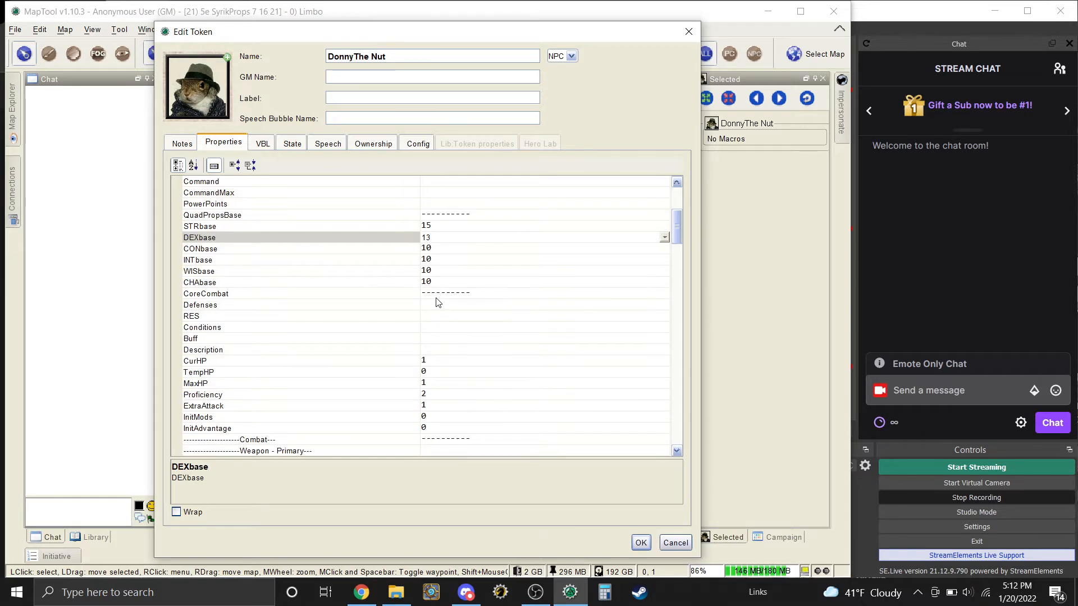
left_click(447, 360)
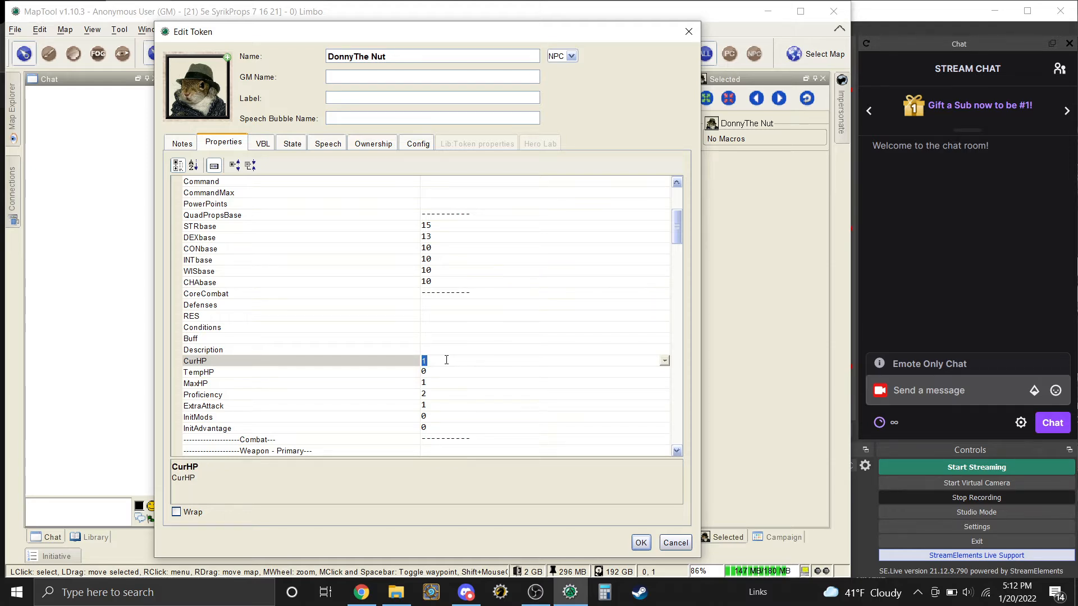
type("20")
key("Tab")
key("Tab")
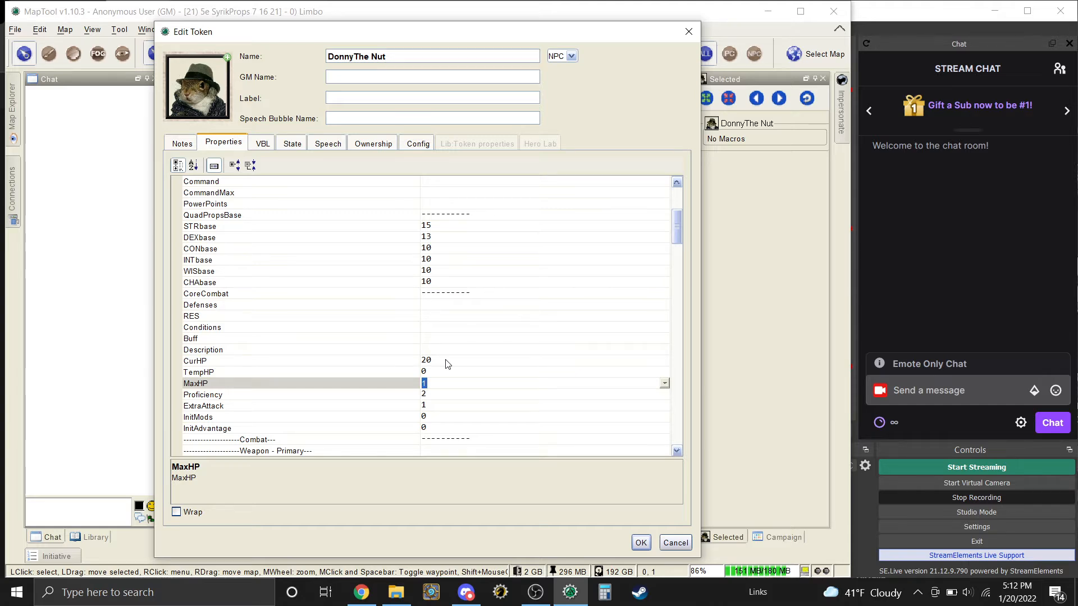
type("20")
Step: Set the token's CurHP to 19 and its Proficiency to 3
left_click(447, 360)
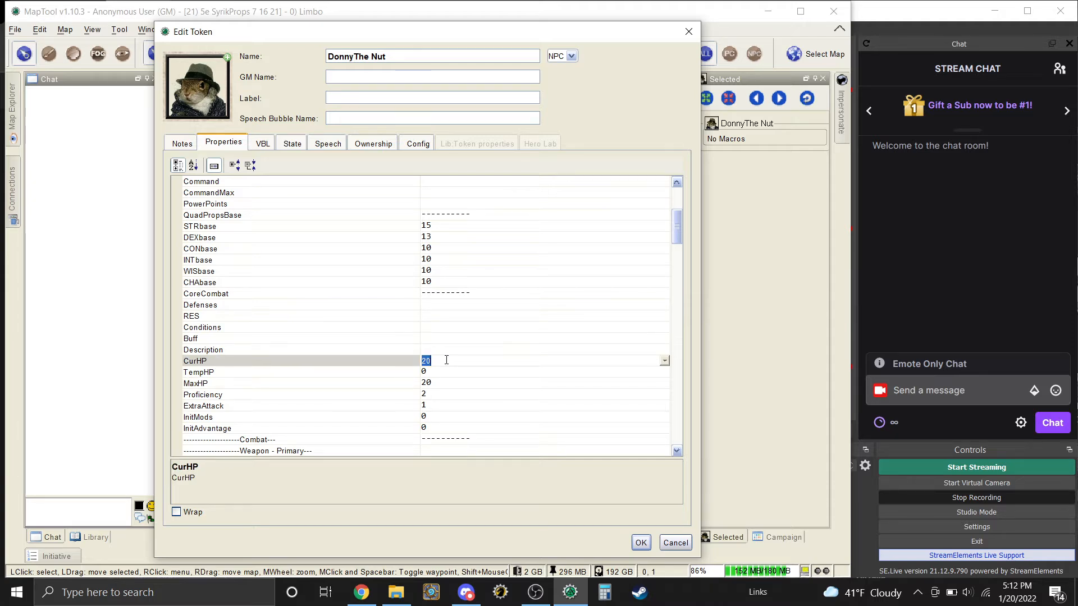
type("19")
left_click(439, 395)
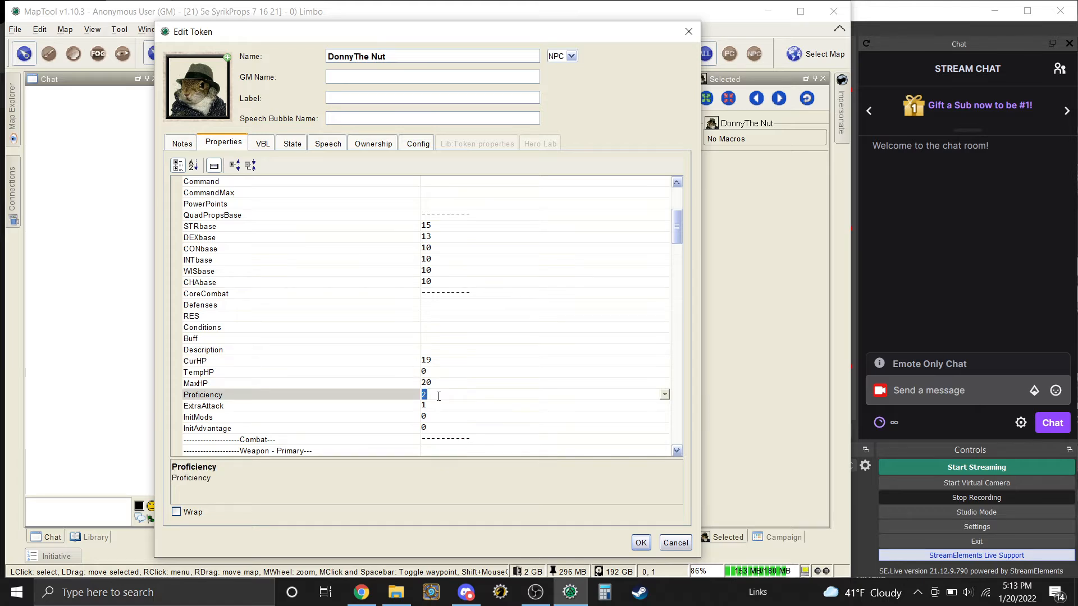
type("3")
Step: Set ACshield to 2 and ACarmor to 16 in the ACMods properties, and save the token
scroll(468, 405, "down", 2)
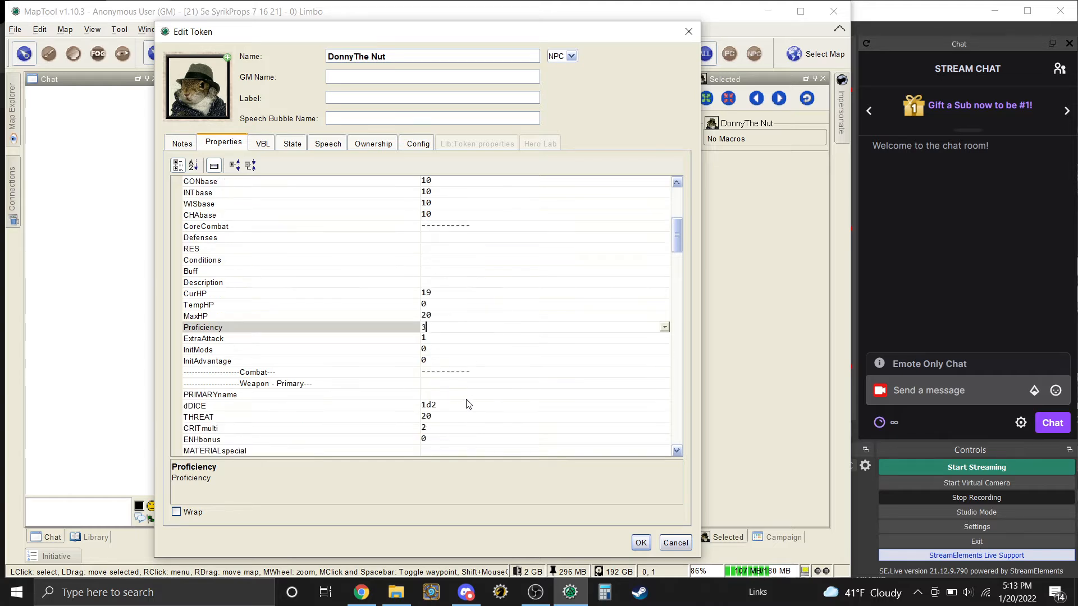
scroll(471, 379, "down", 3)
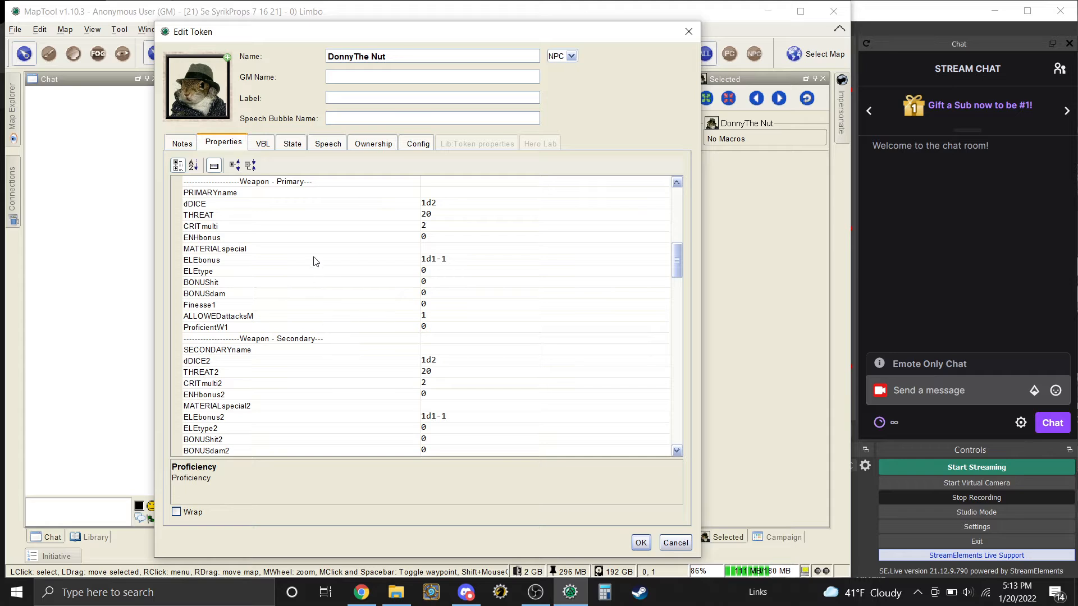
scroll(315, 278, "down", 1)
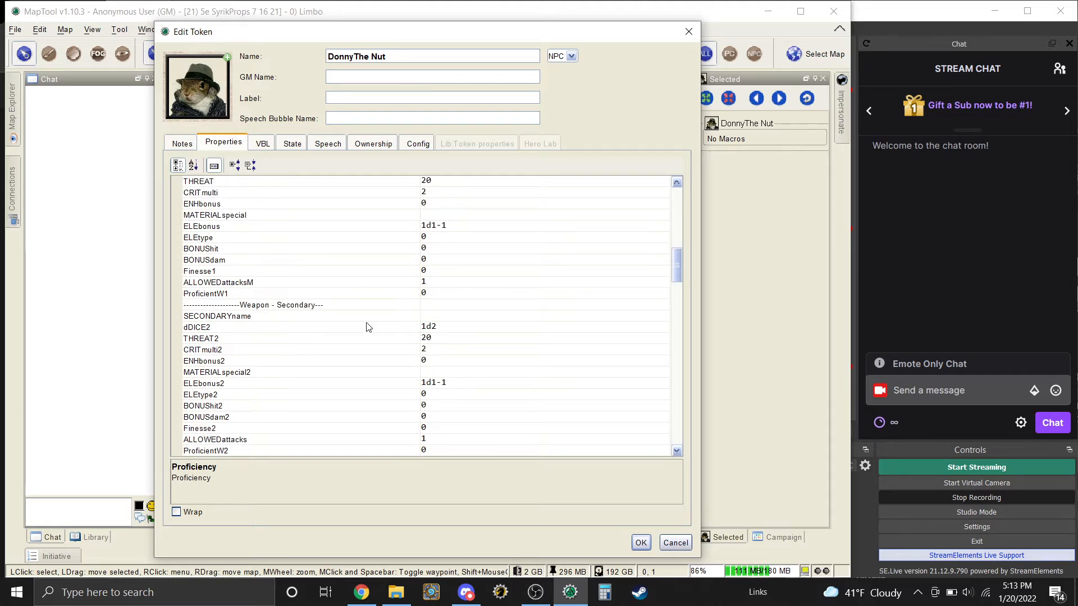
scroll(368, 325, "down", 5)
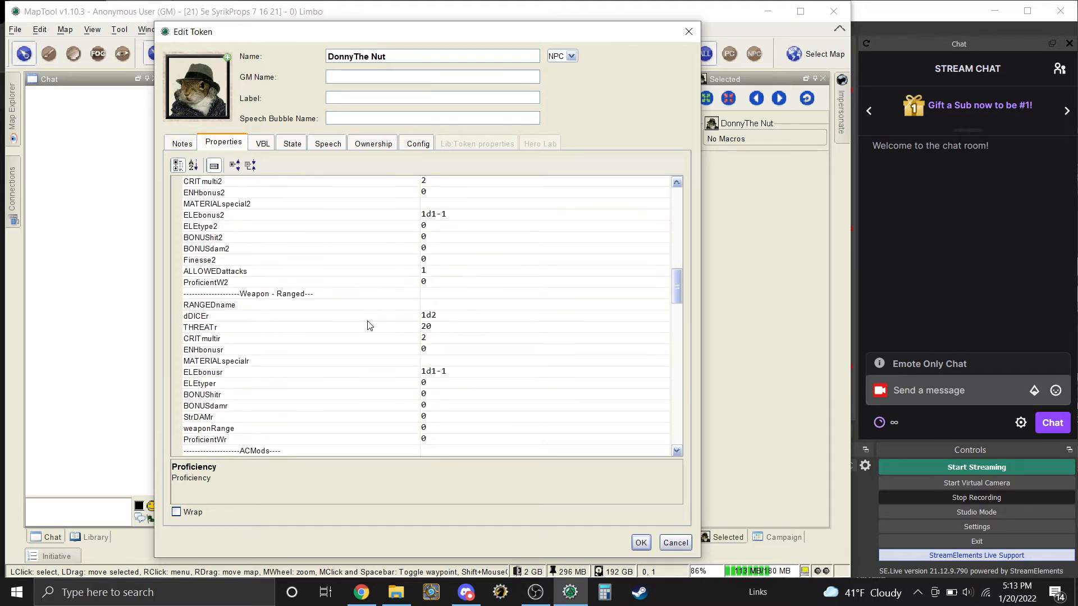
scroll(368, 326, "down", 7)
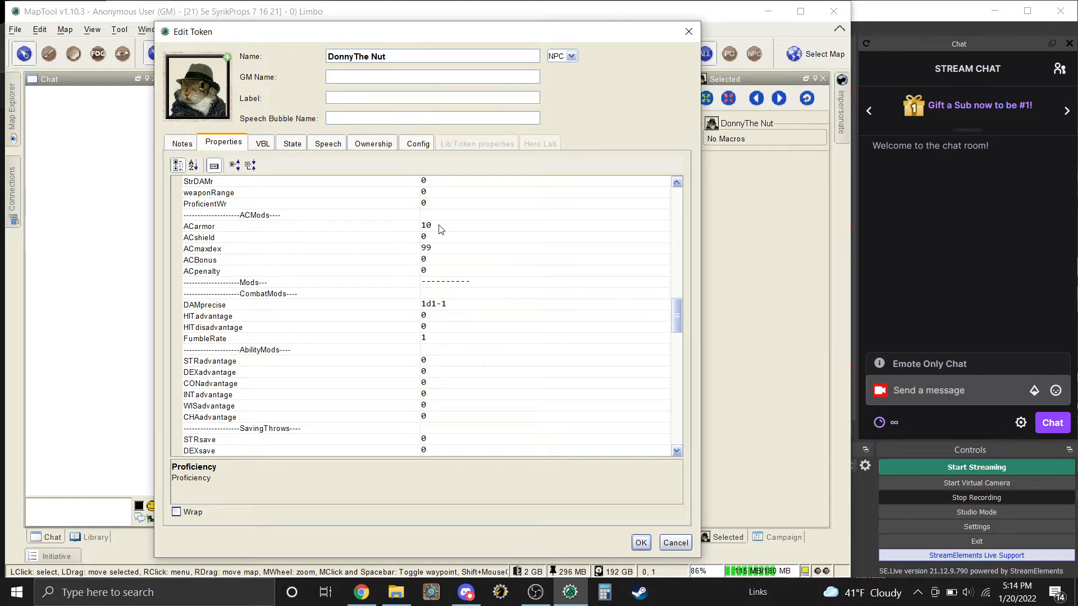
left_click(436, 241)
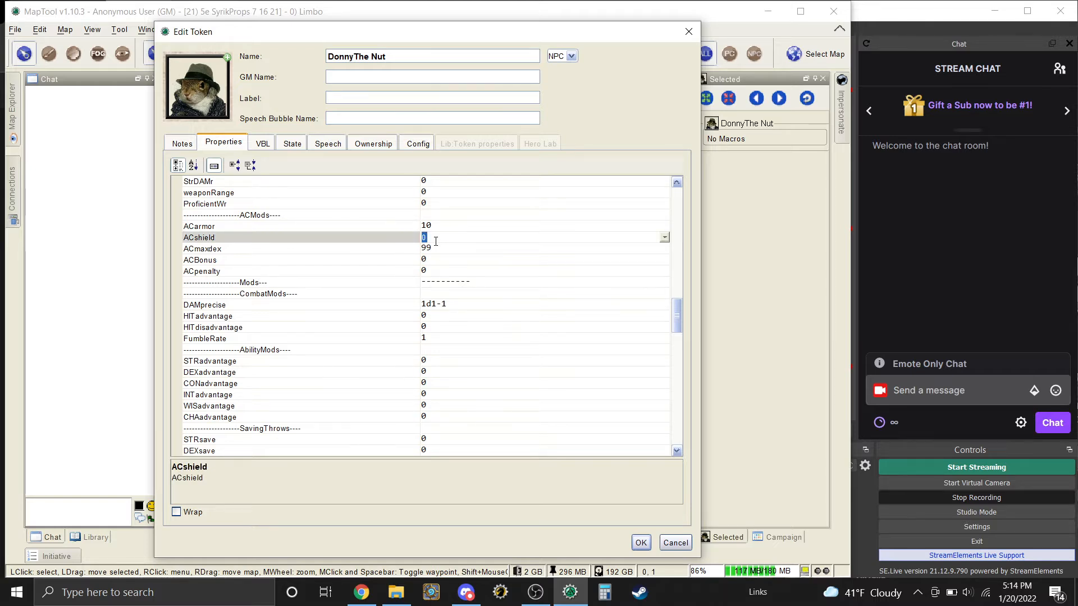
type("2")
left_click(429, 226)
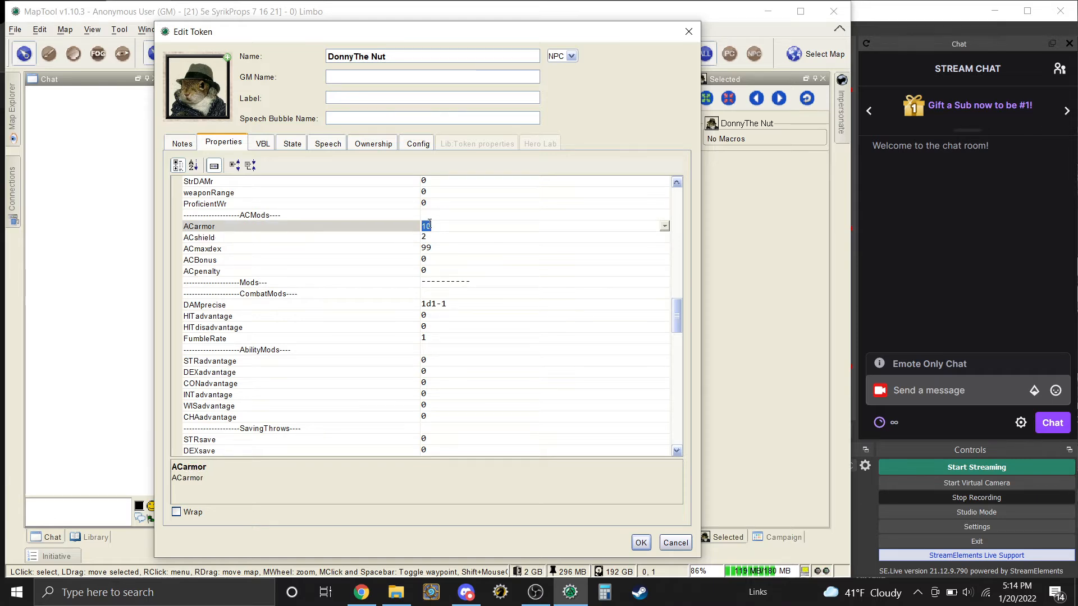
type("16")
left_click(641, 542)
Step: Check the token's stat sheet on the map, reopen the token, and save it with ACmaxdex set to 0
mouse_move(384, 337)
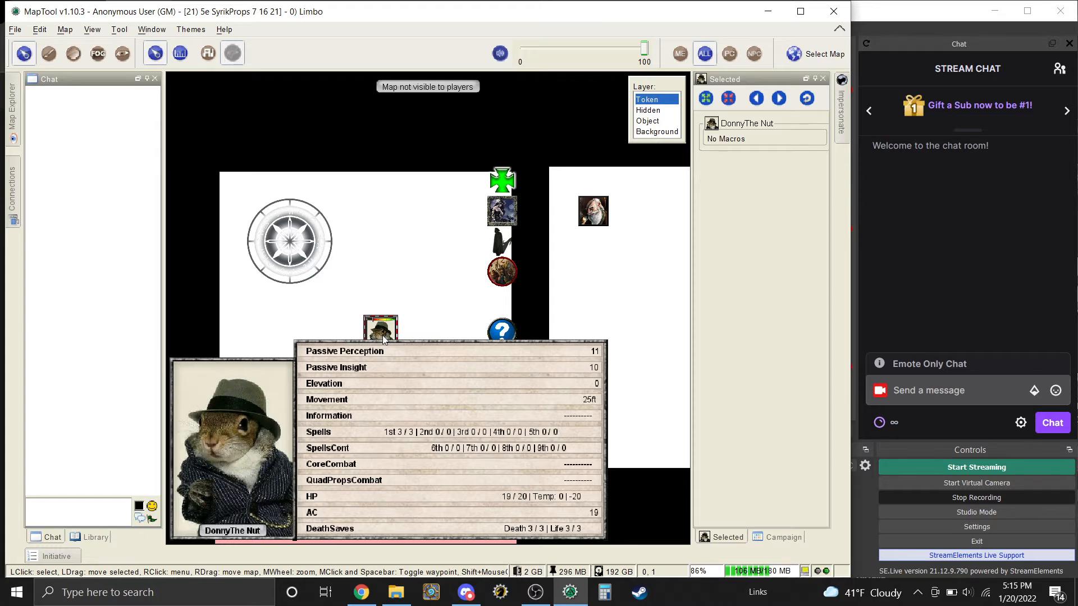
double_click(382, 332)
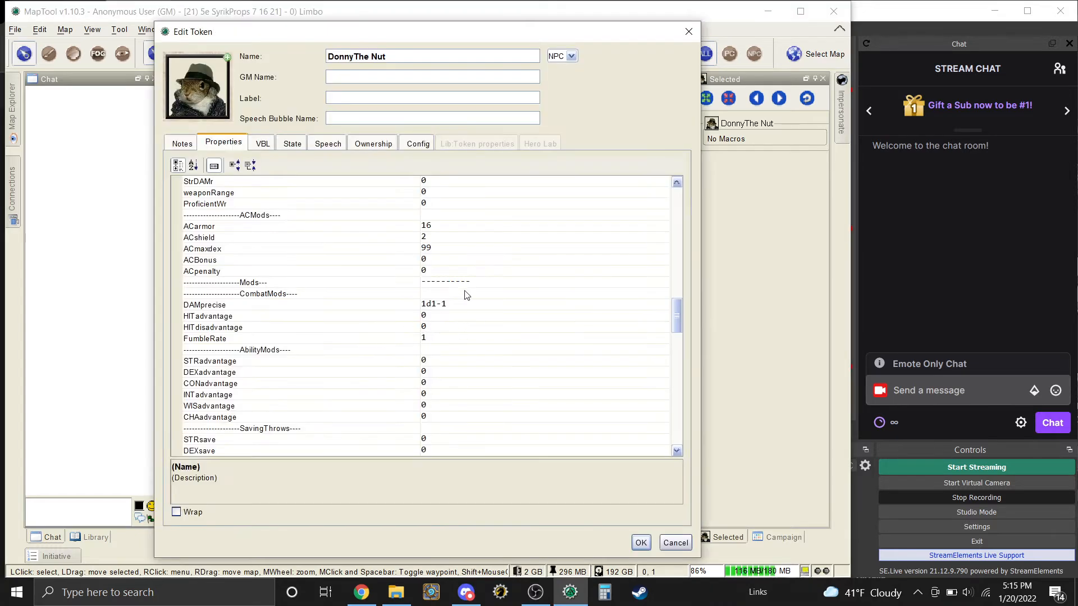
left_click(435, 248)
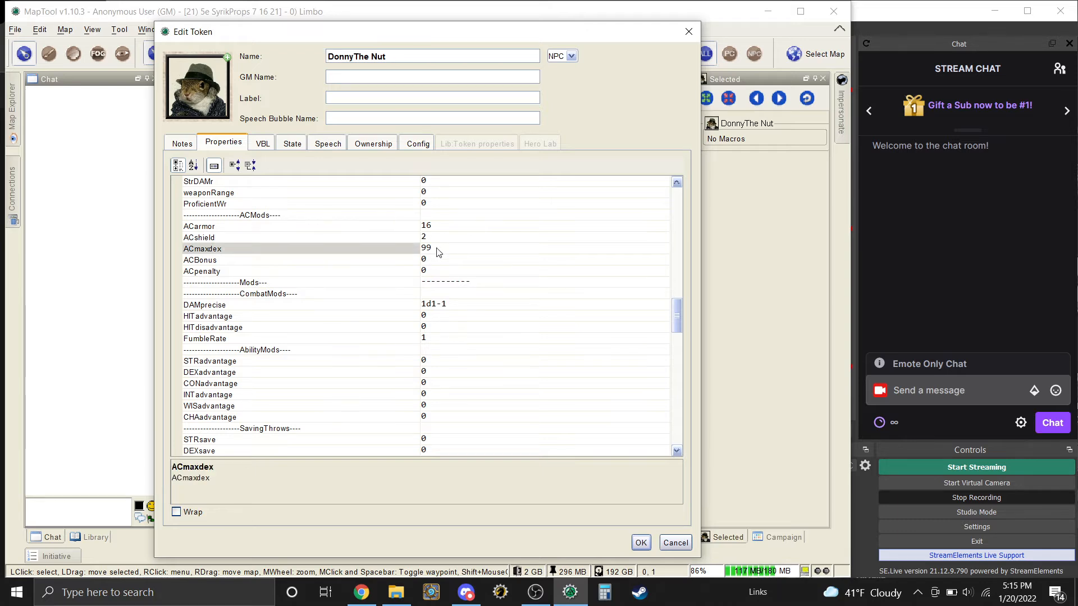
left_click(438, 248)
key("BackSpace")
type("0")
left_click(634, 542)
Step: Check the stat sheet again, then reopen the token and set ACmaxdex to 2
mouse_move(383, 332)
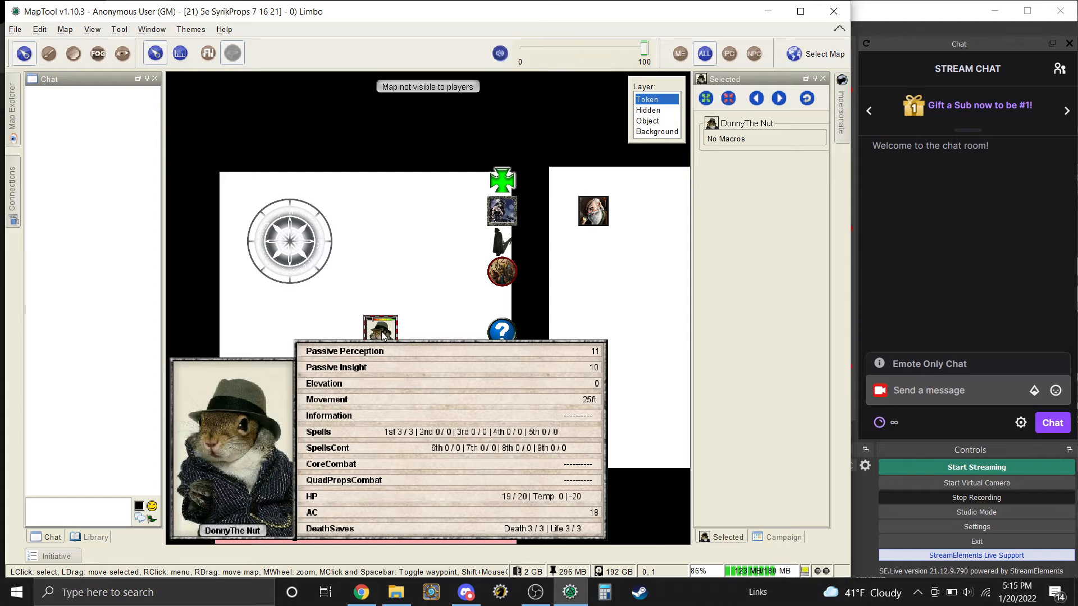
double_click(382, 331)
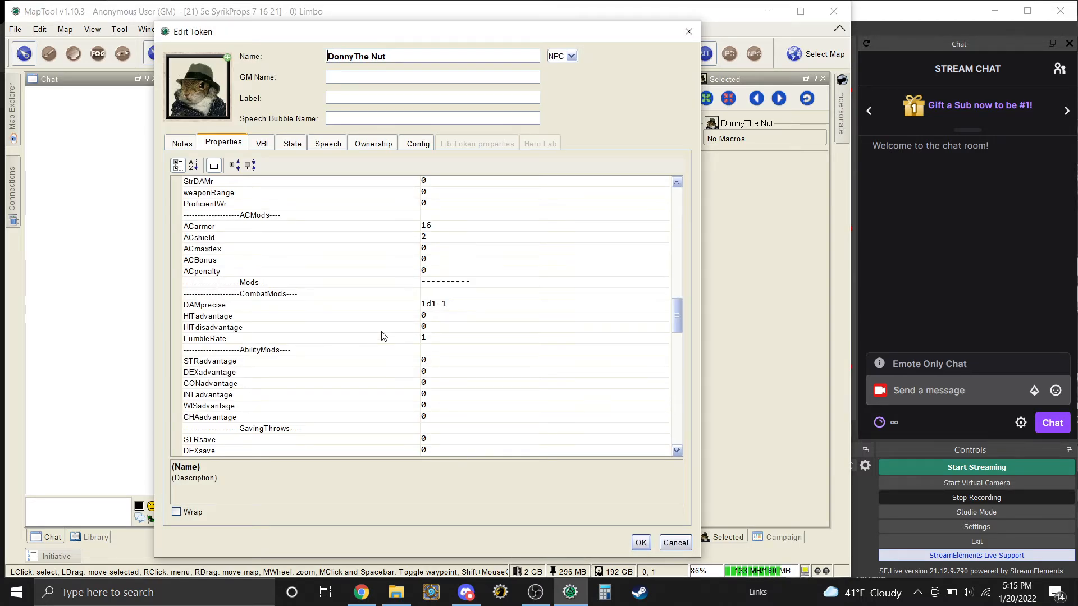
left_click(449, 248)
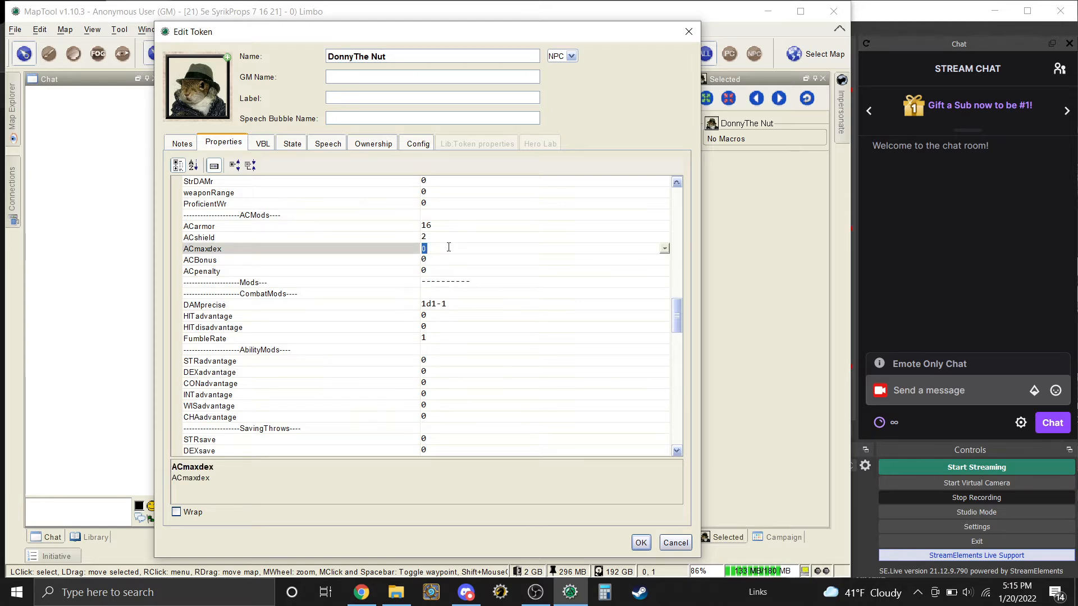
type("2")
Step: Set the token's DEXbase to 20 and save the token
scroll(461, 376, "up", 12)
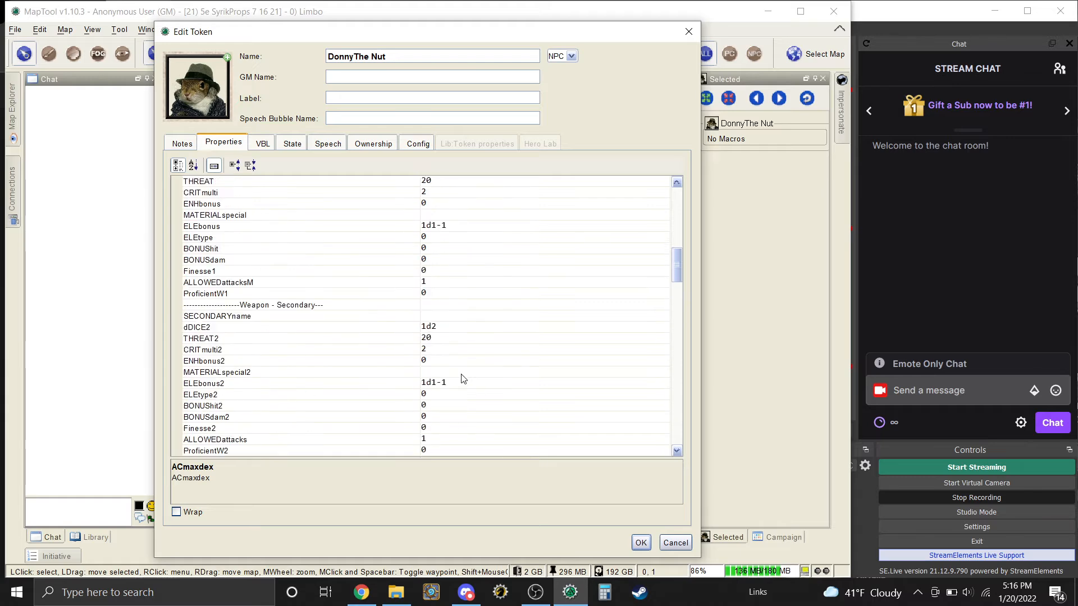
scroll(461, 377, "up", 8)
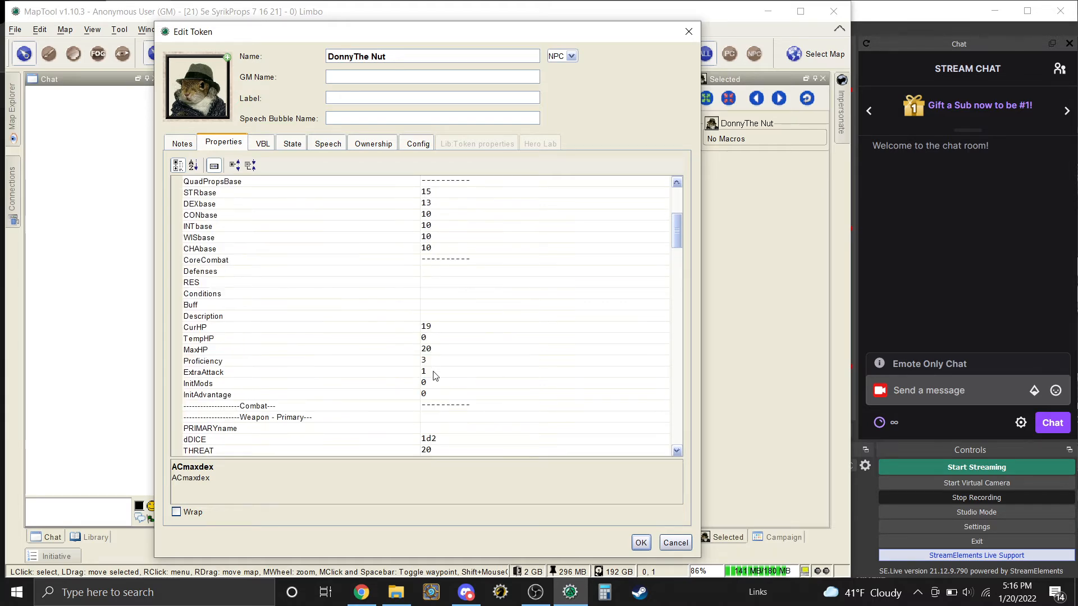
scroll(449, 357, "up", 1)
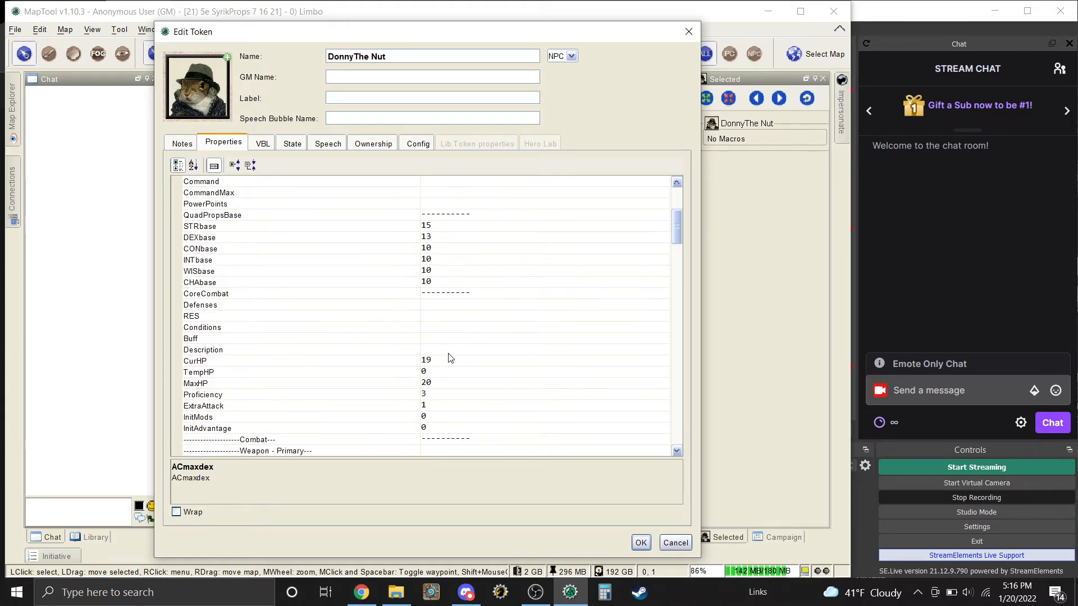
left_click(435, 235)
type("20")
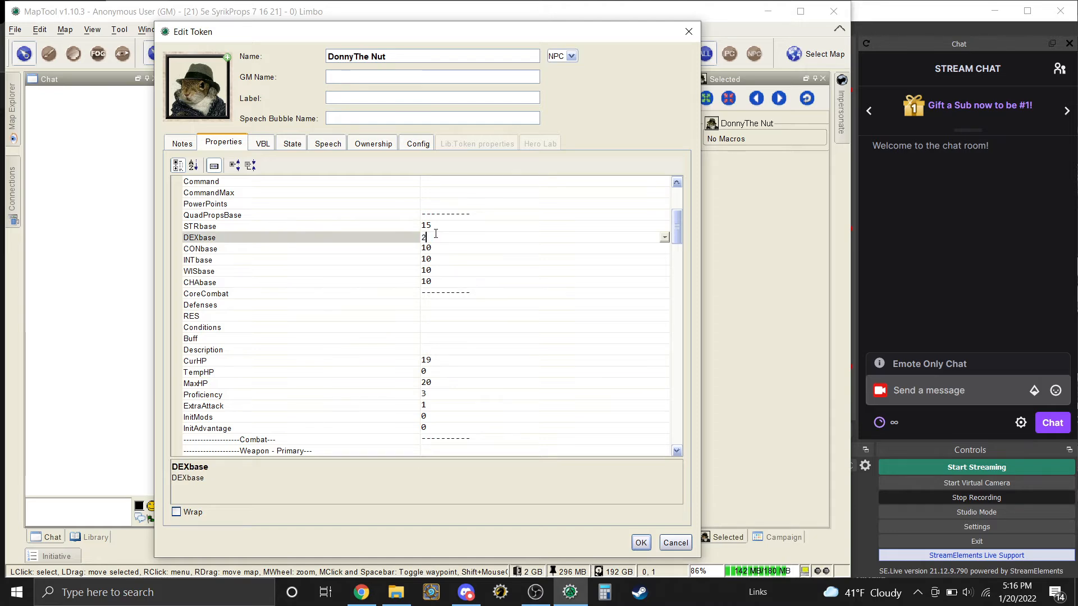
left_click(645, 546)
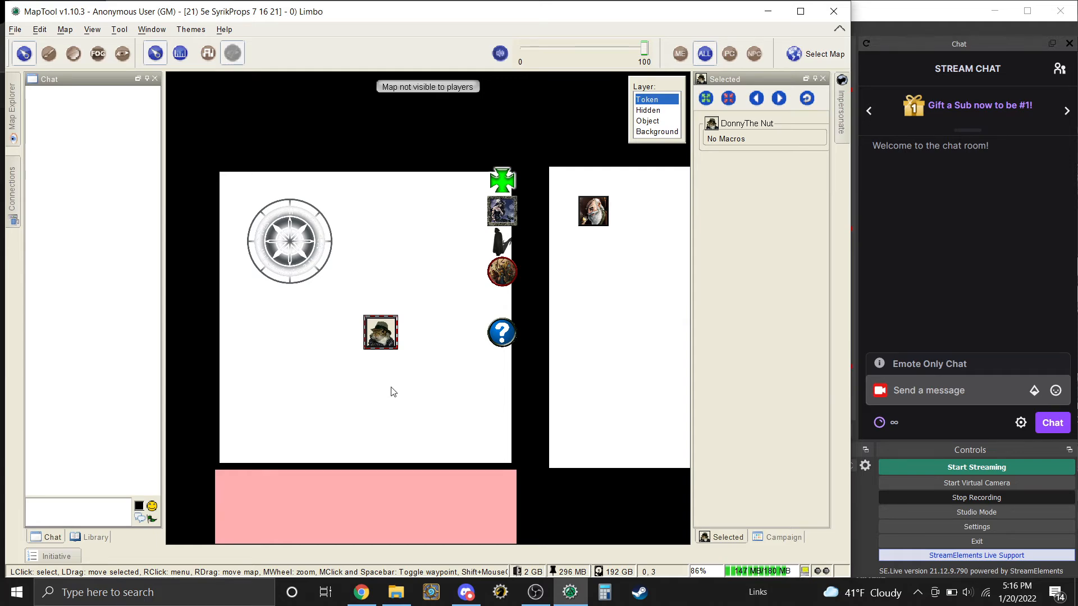
Step: Reopen the DonnyThe Nut token for editing and set STRsave to 2 in the SavingThrows properties
double_click(388, 328)
scroll(486, 335, "down", 10)
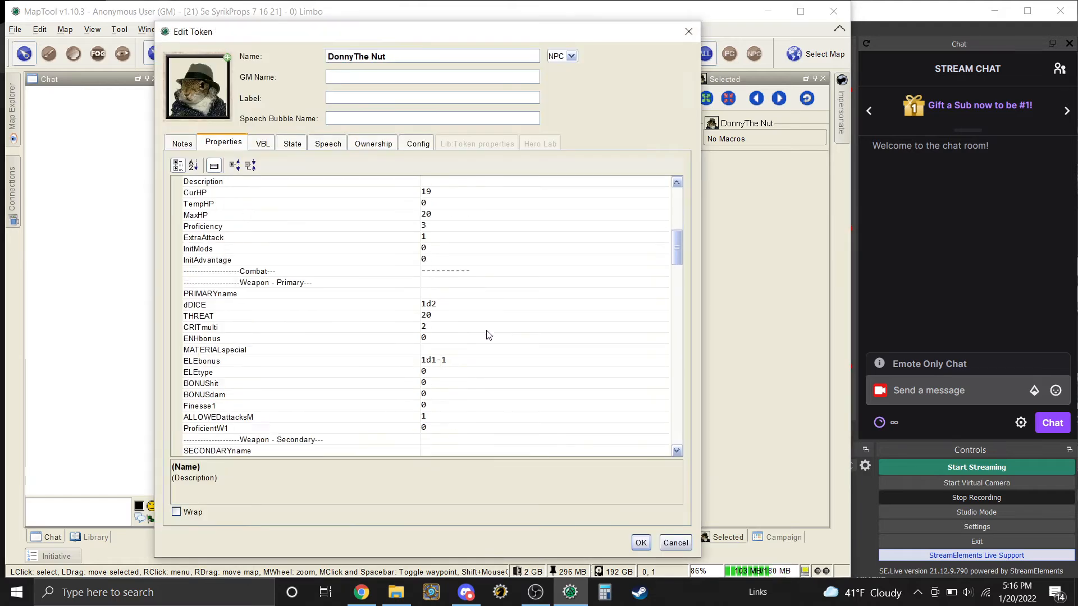
scroll(486, 336, "down", 18)
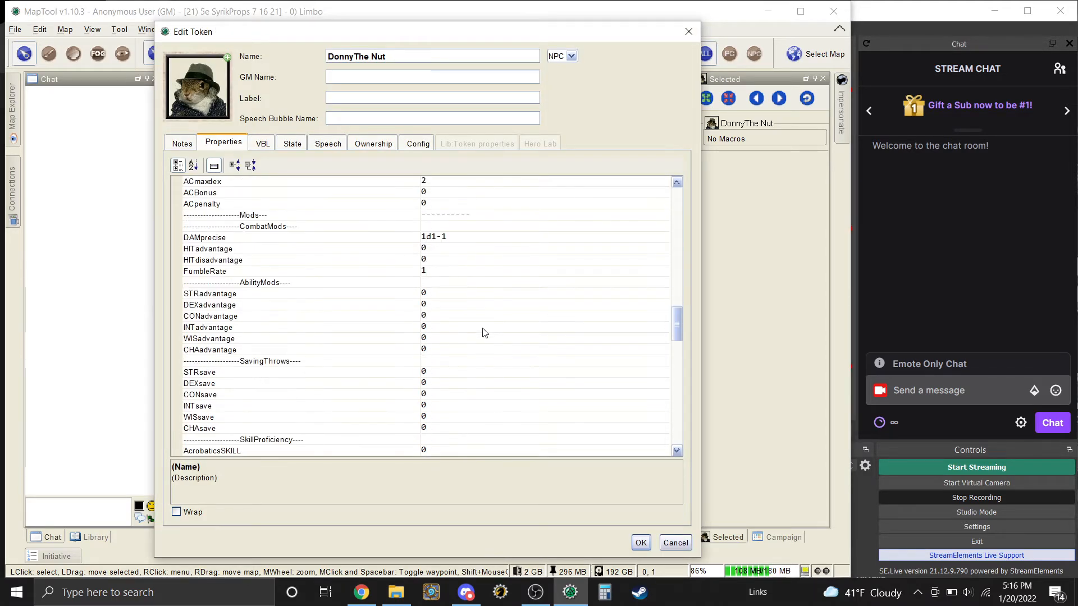
scroll(485, 333, "up", 6)
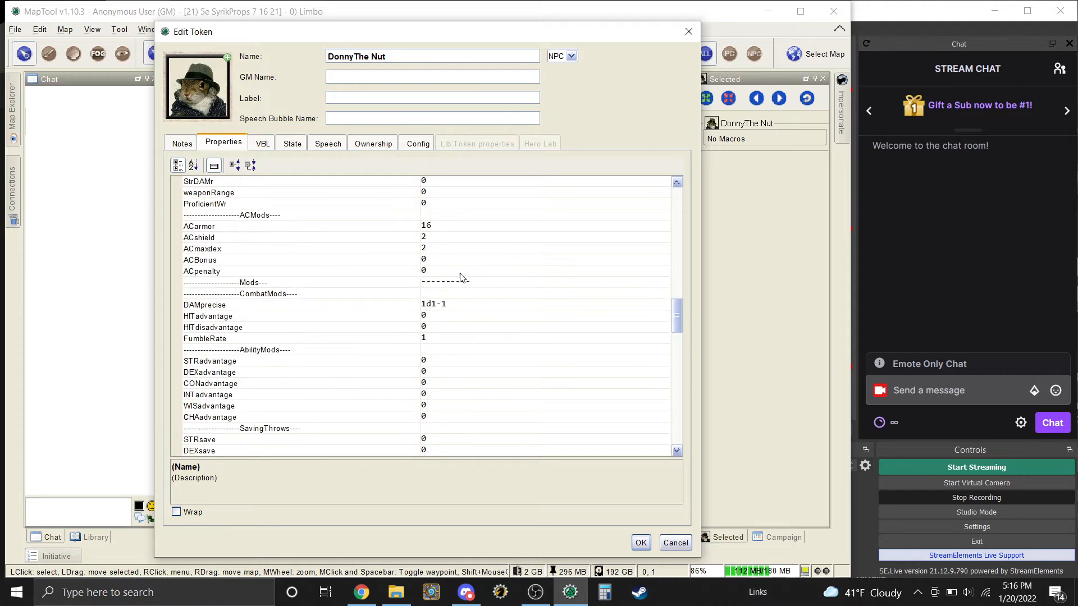
scroll(469, 312, "down", 1)
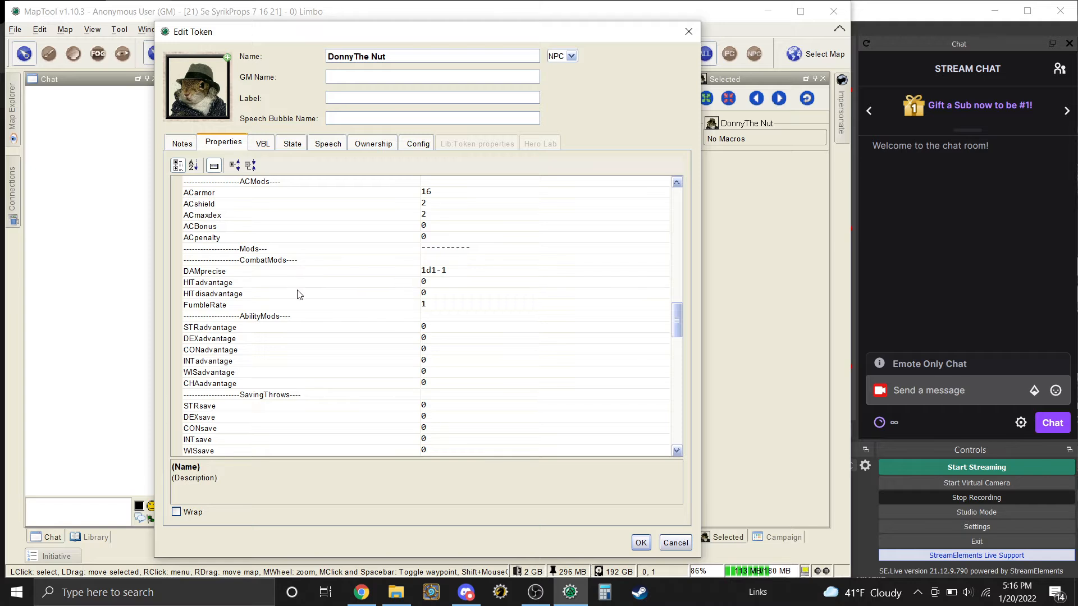
scroll(313, 348, "down", 1)
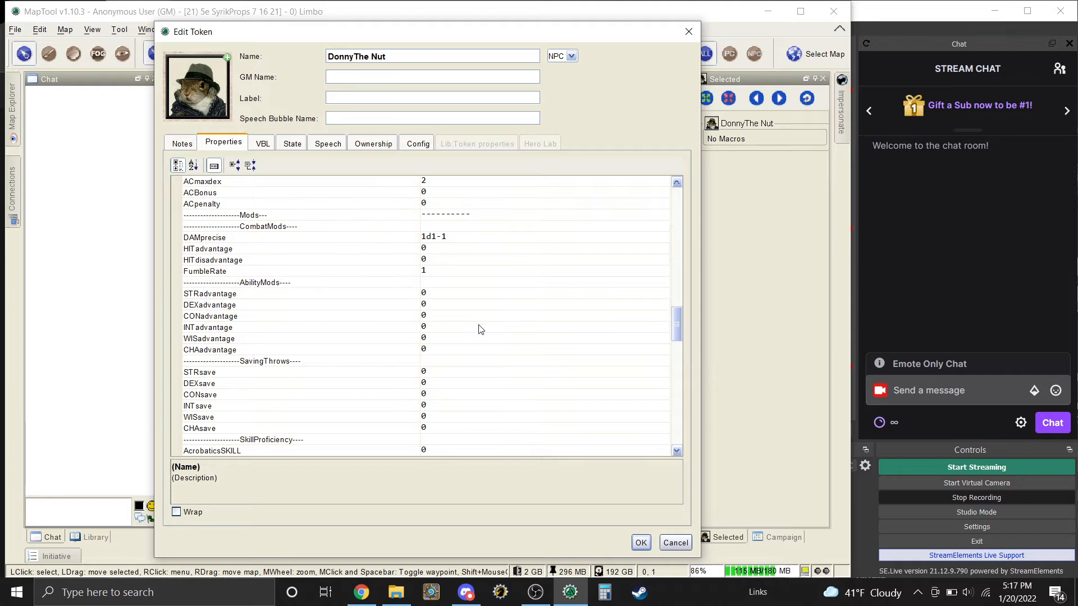
scroll(481, 331, "down", 2)
scroll(481, 331, "down", 1)
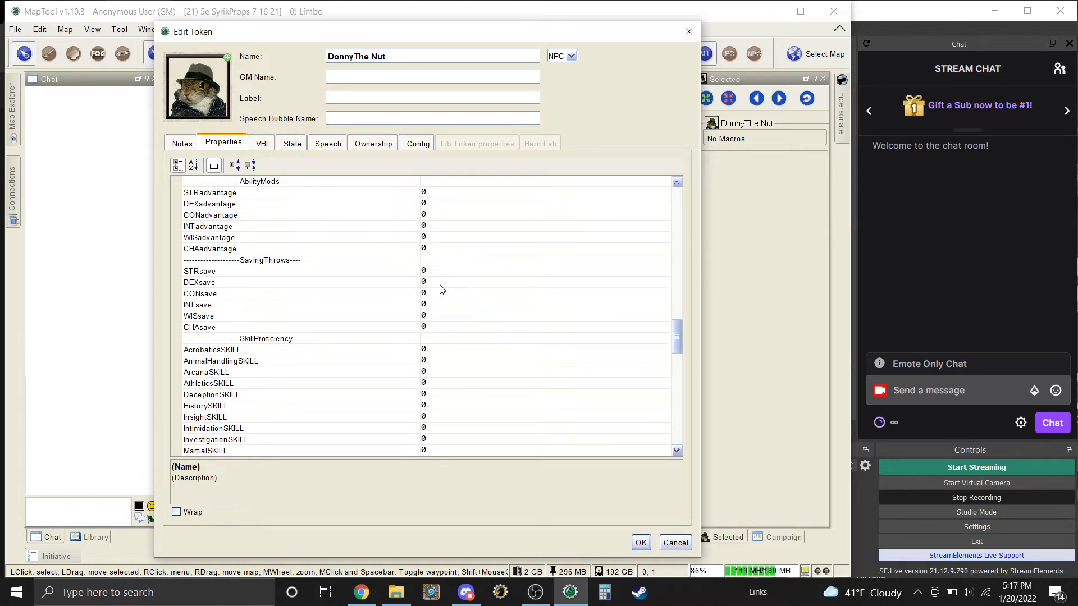
left_click(444, 274)
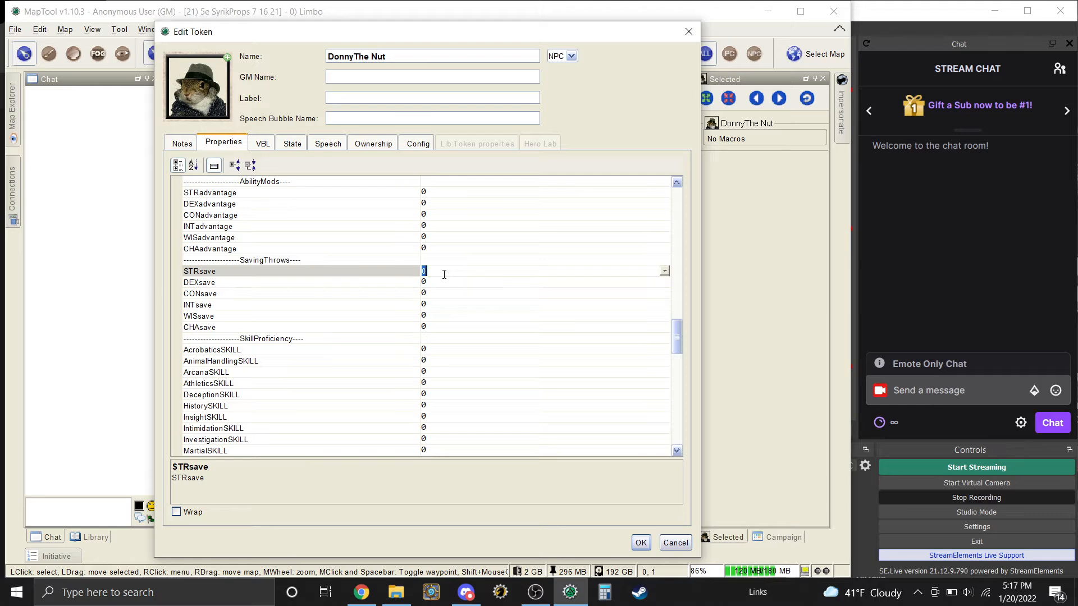
type("1")
key("BackSpace")
type("2")
Step: Set AcrobaticsSKILL to 2 in the SkillProficiency properties
scroll(444, 274, "down", 6)
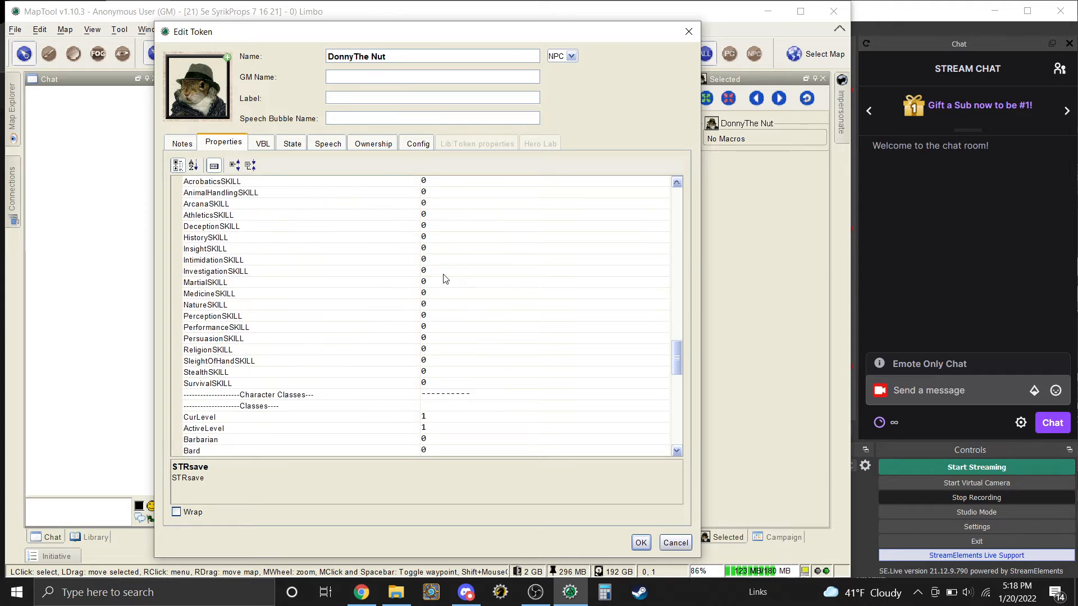
scroll(449, 277, "up", 2)
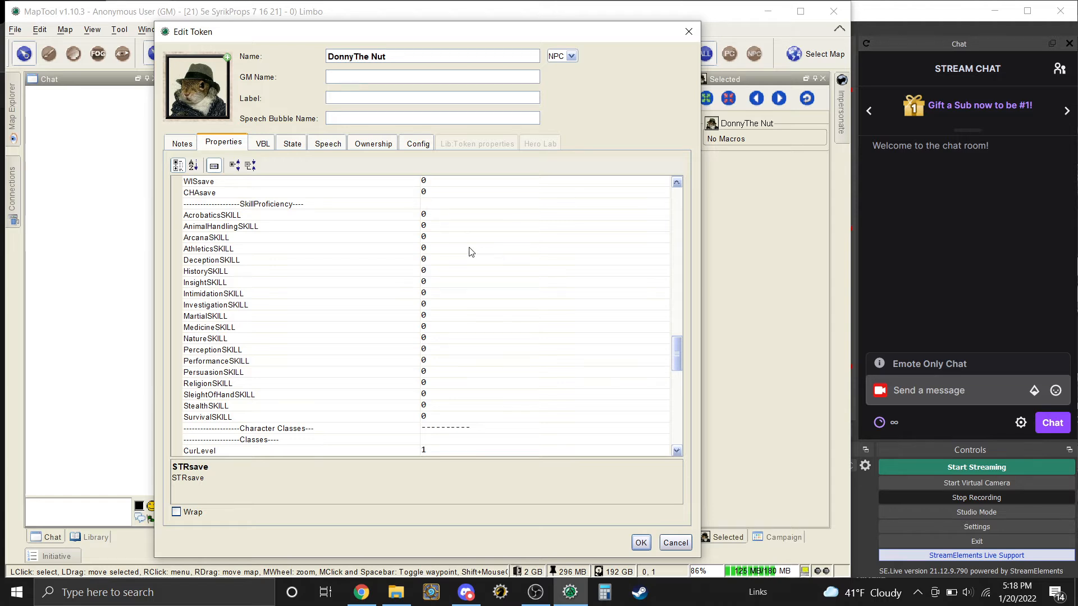
scroll(471, 253, "up", 1)
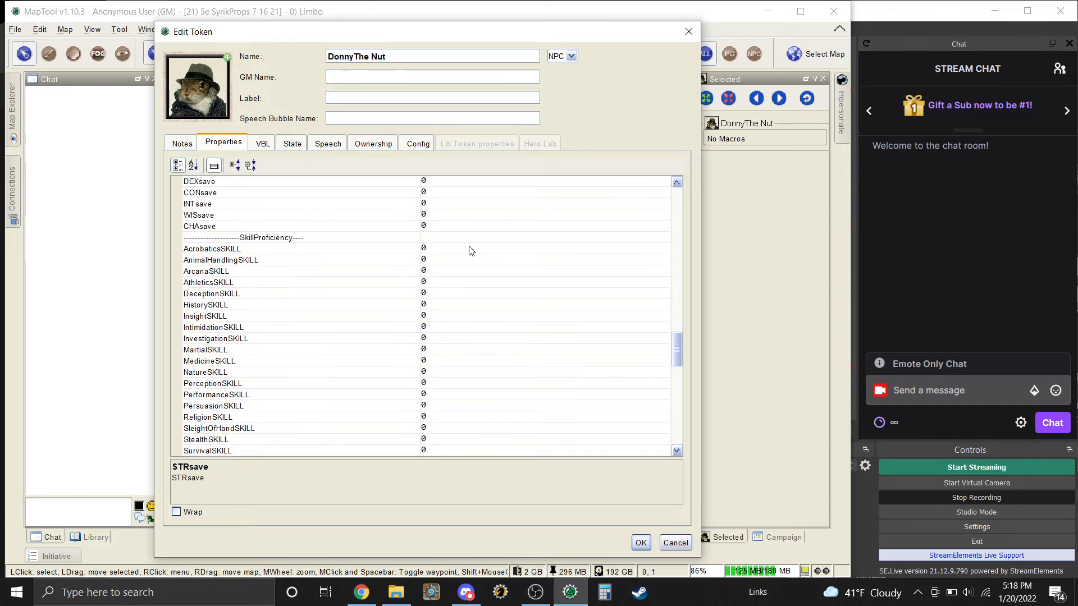
left_click(436, 248)
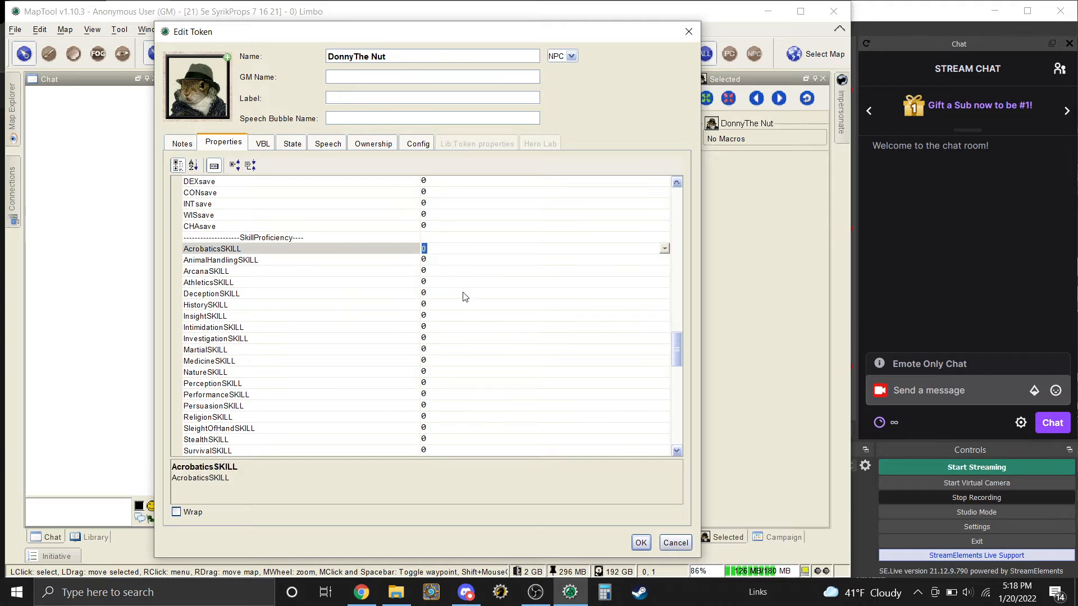
type("1")
type("2")
scroll(480, 334, "down", 1)
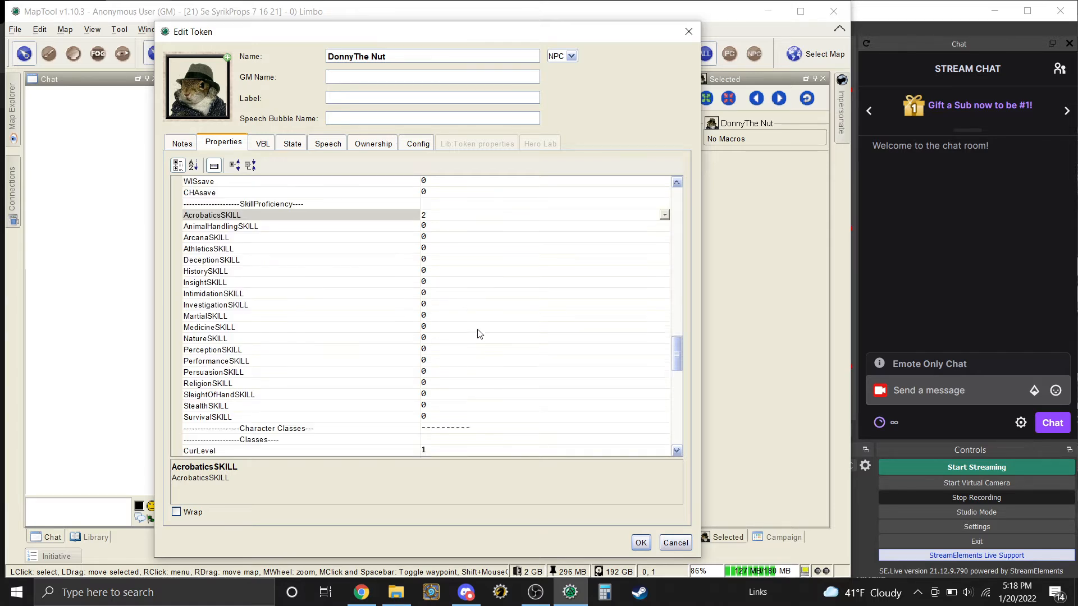
Step: Set CurLevel, ActiveLevel and Barbarian to 5 in the Classes properties
scroll(480, 334, "down", 6)
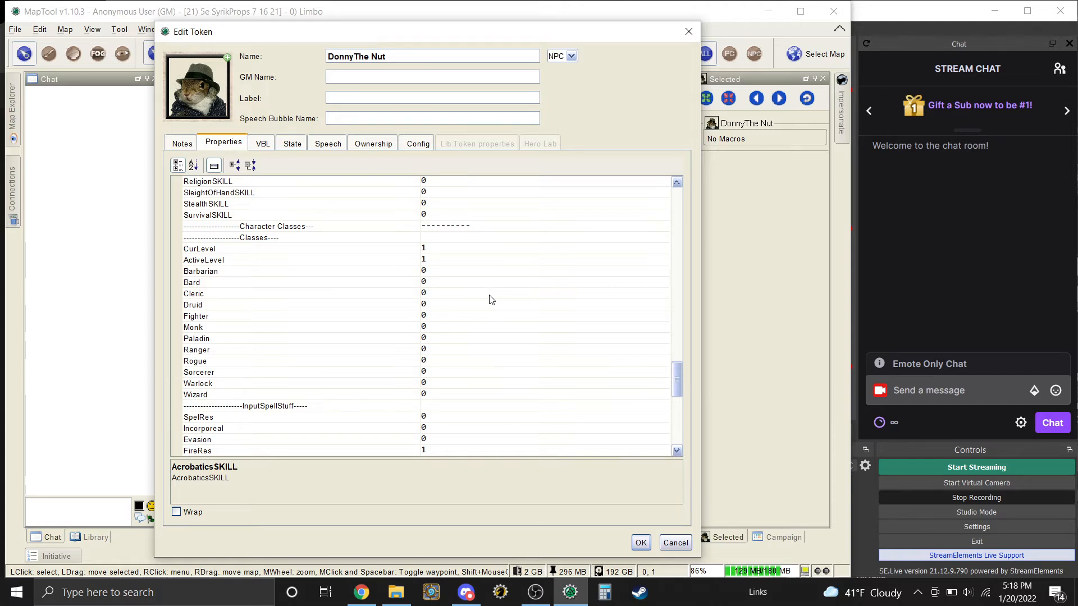
left_click(434, 248)
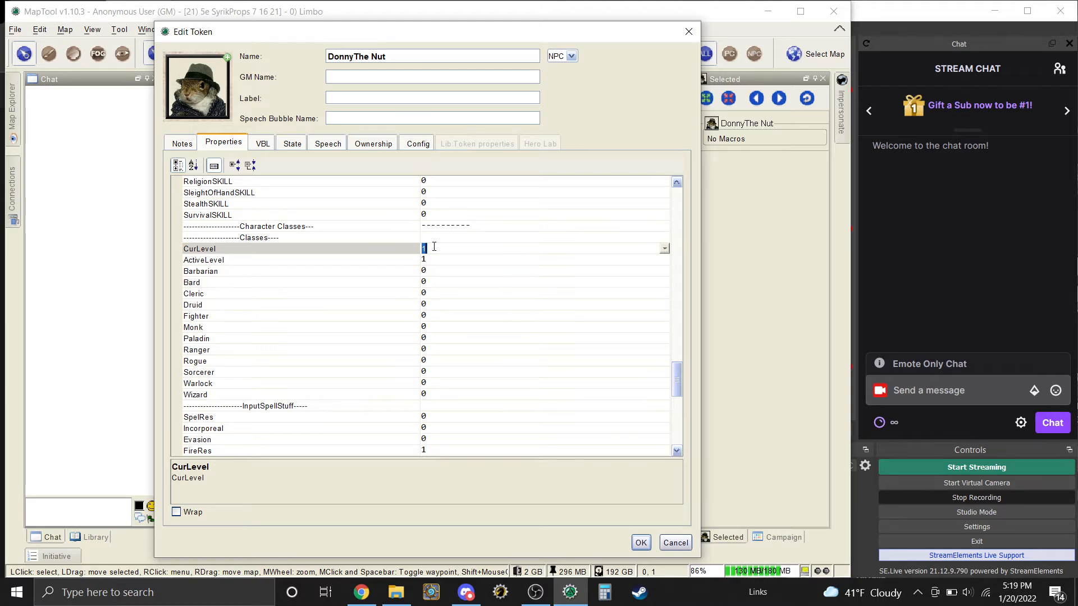
type("5")
key("Return")
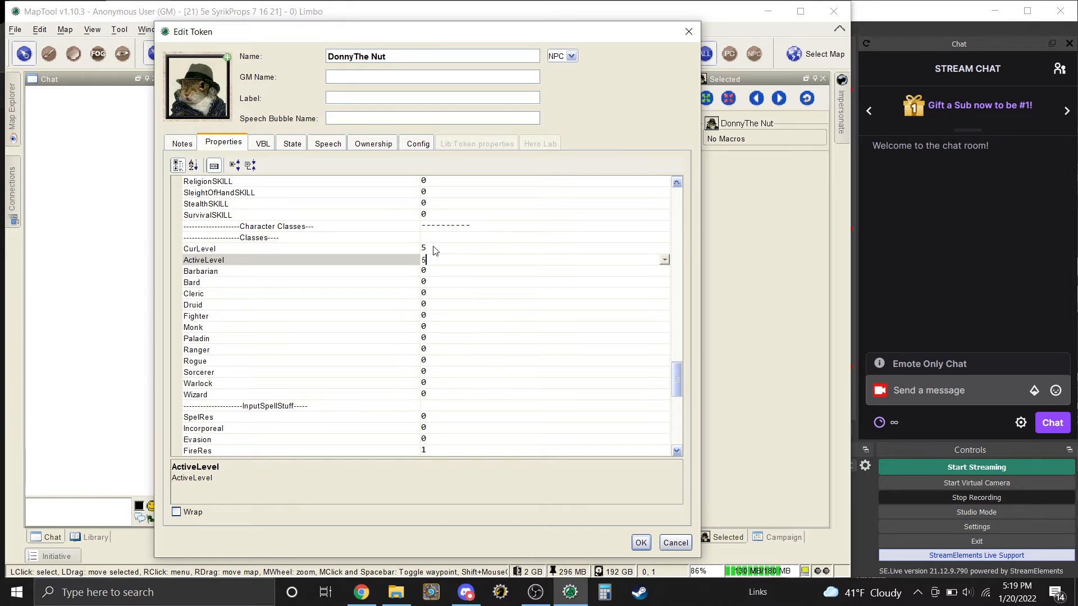
type("5")
key("Return")
type("5")
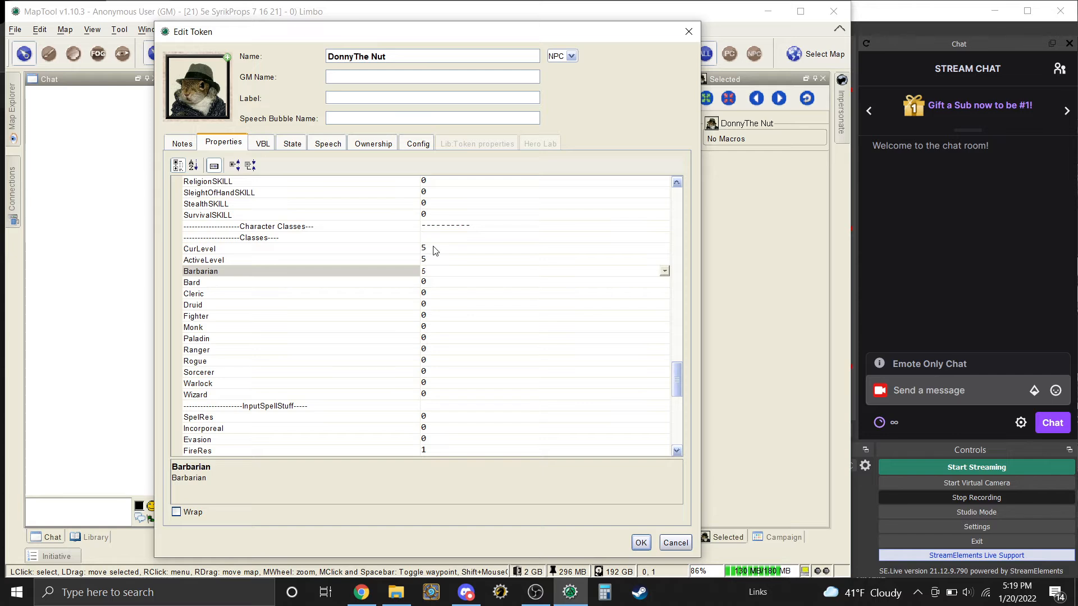
Step: Multiclass the character by setting CurLevel and ActiveLevel to 6 and Cleric to 1
left_click(434, 248)
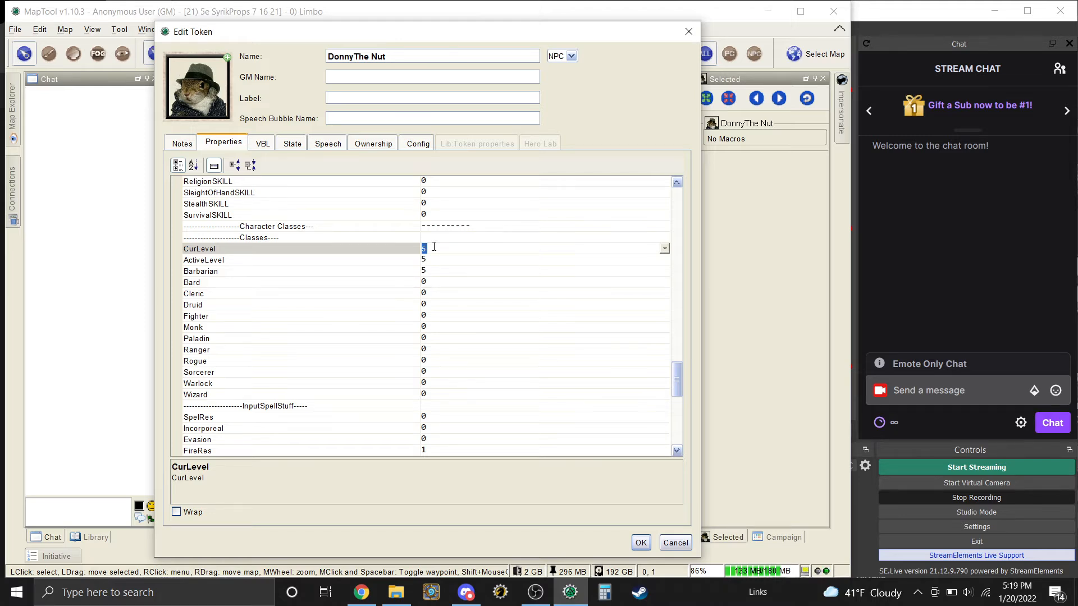
type("6")
key("Return")
type("6")
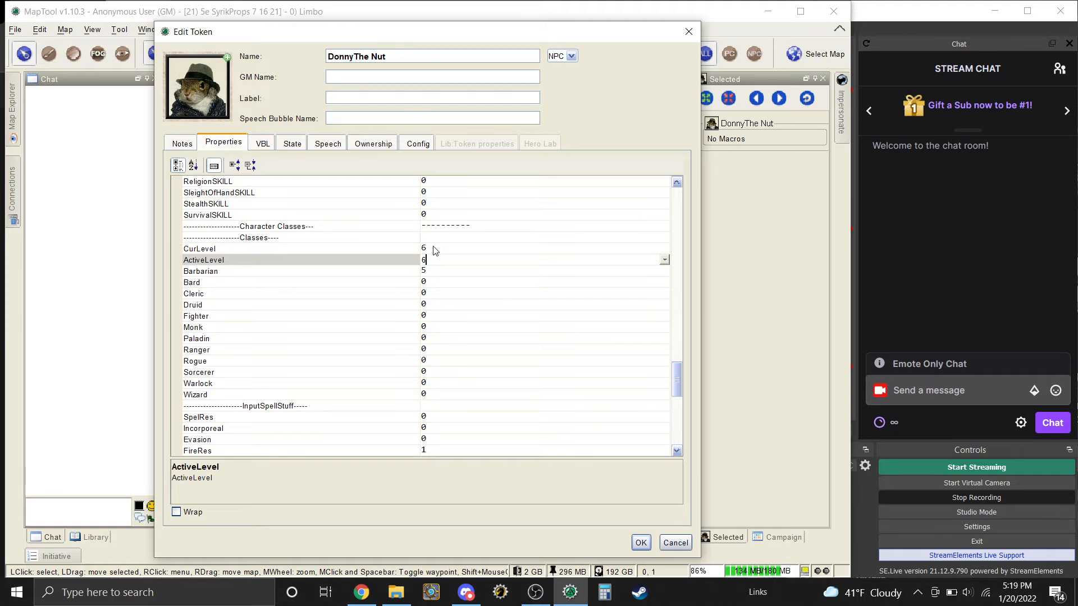
key("Return")
key("Return")
key("Return")
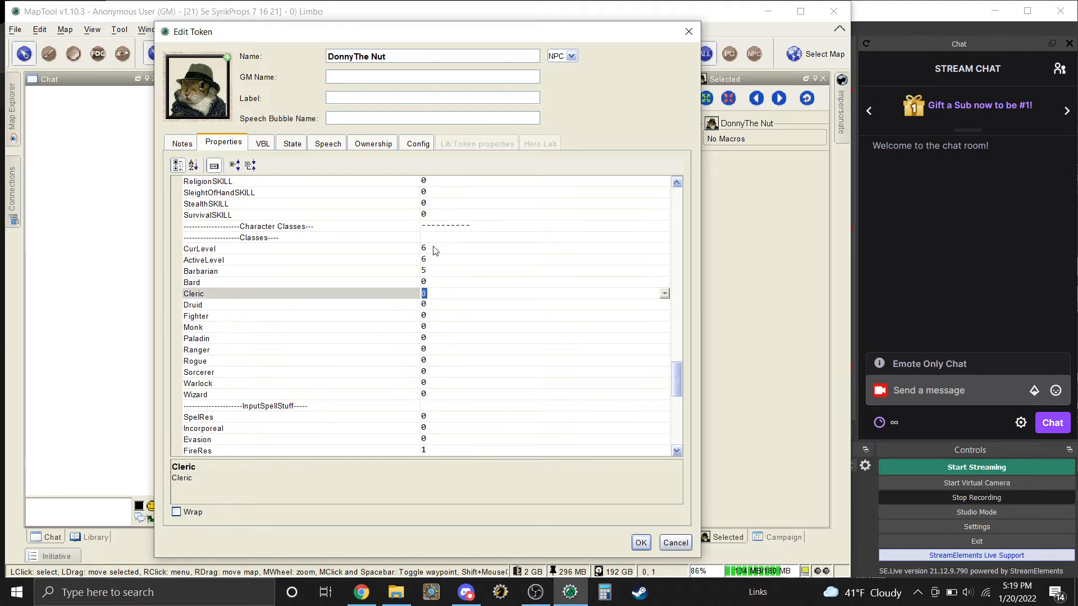
type("1")
Step: Set the token's FireRes to 0.5 in the InputSpellStuff properties
scroll(474, 306, "down", 2)
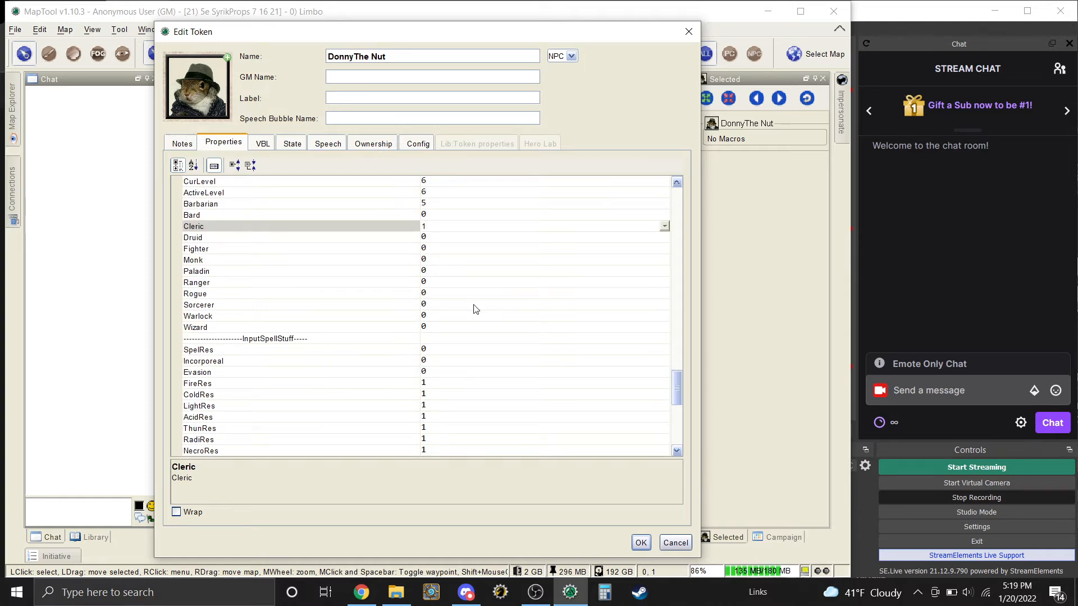
scroll(476, 312, "down", 1)
scroll(477, 314, "down", 2)
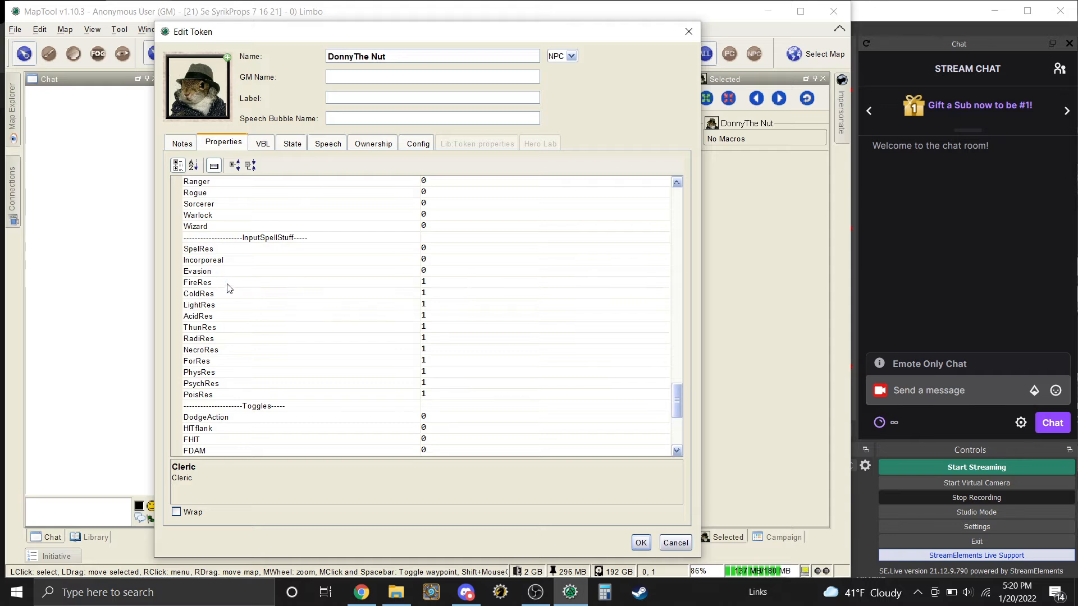
left_click(445, 285)
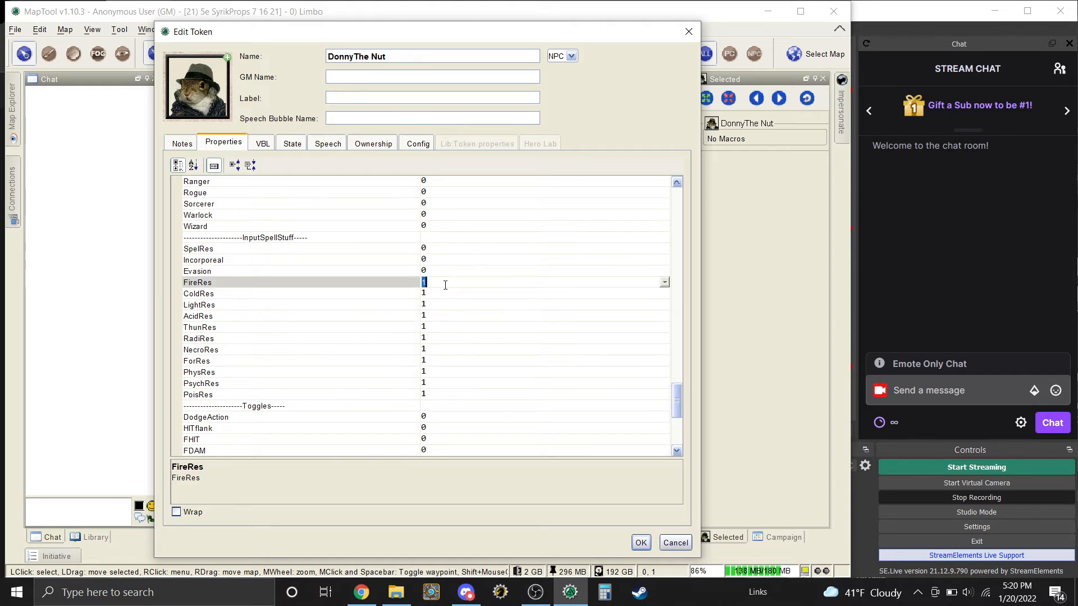
type("0.5")
left_click(474, 338)
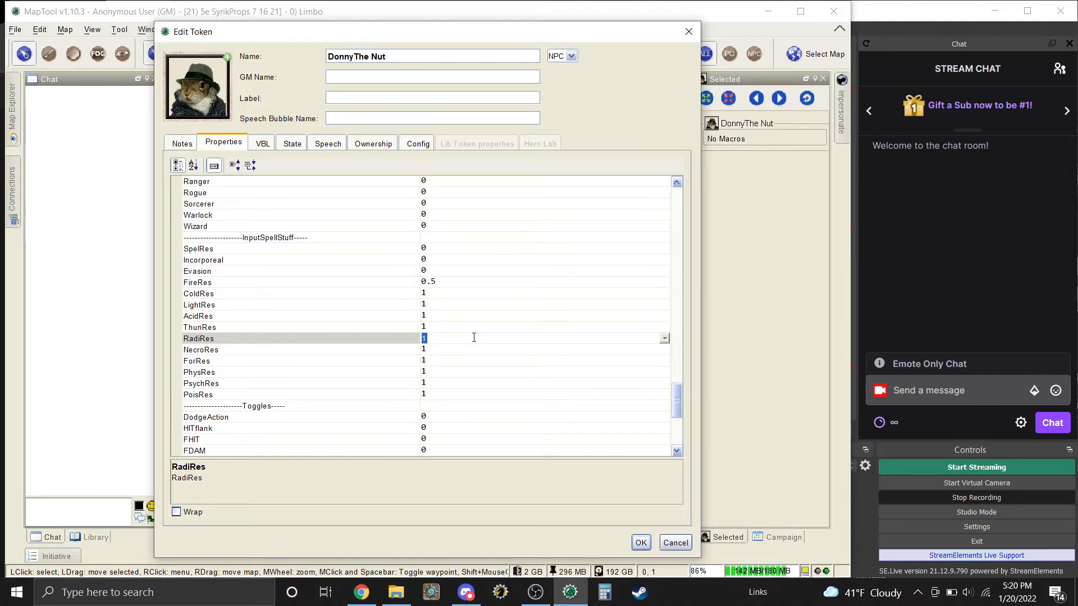
scroll(473, 338, "down", 1)
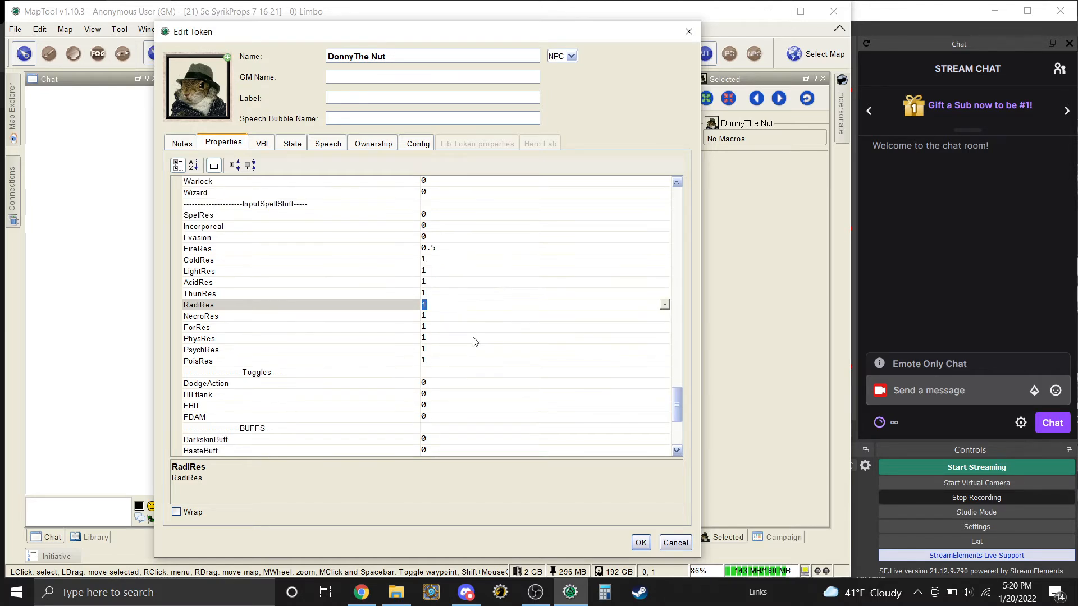
Step: Set FireRes to 2, review the Toggles, BUFFS and DeathMarks properties, and save the token
left_click(457, 250)
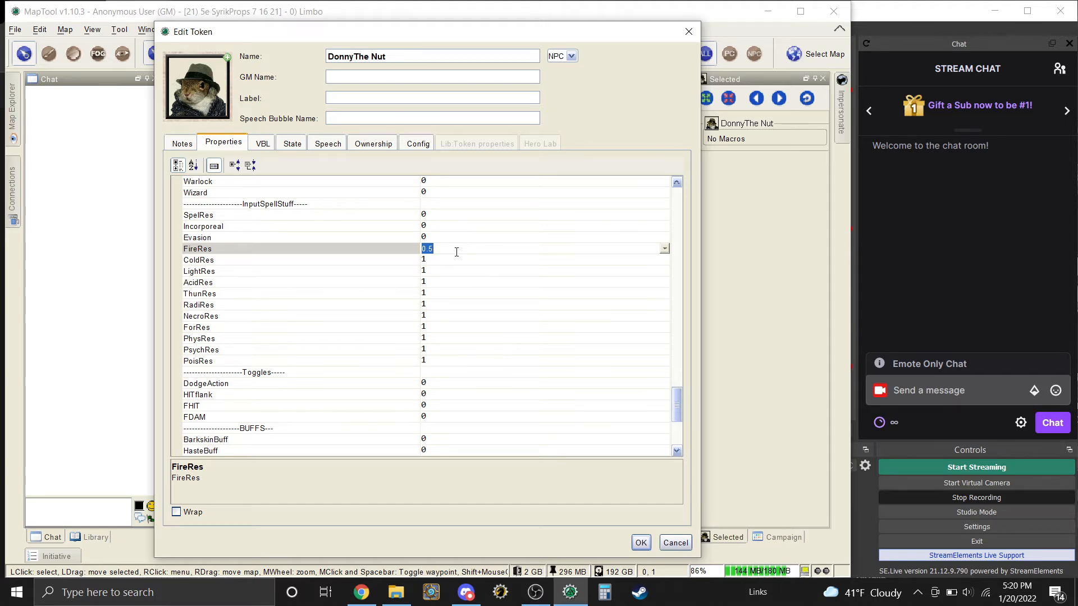
type("2")
scroll(454, 306, "down", 3)
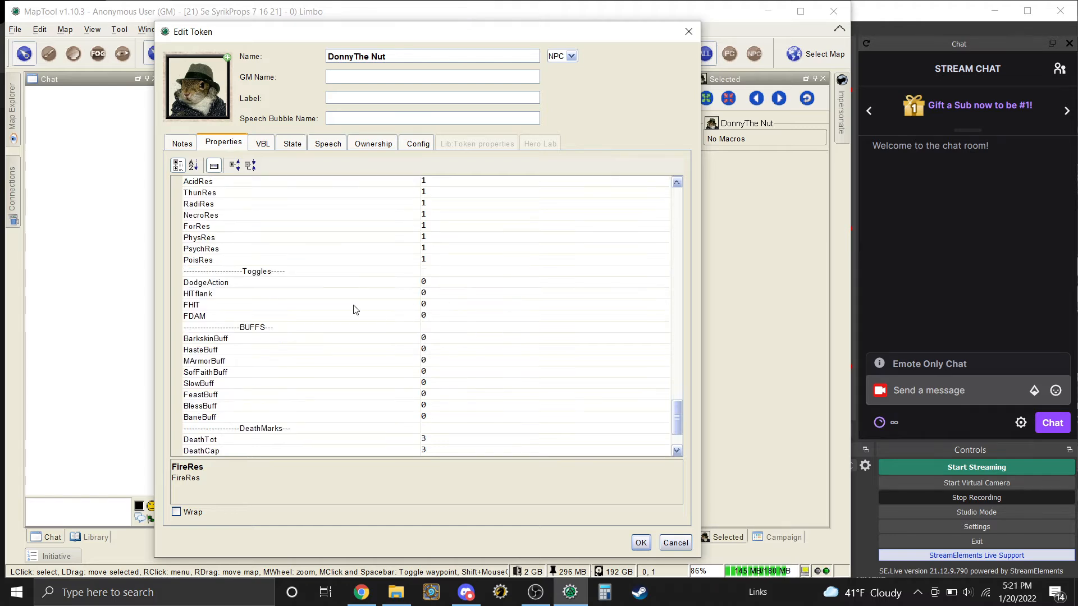
scroll(333, 309, "down", 1)
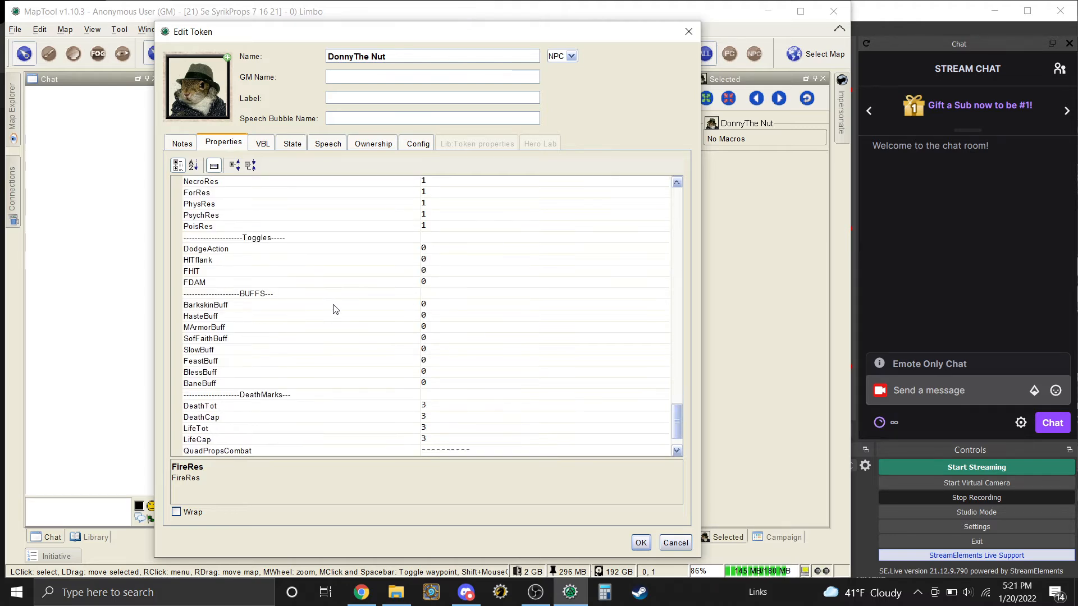
scroll(370, 360, "down", 2)
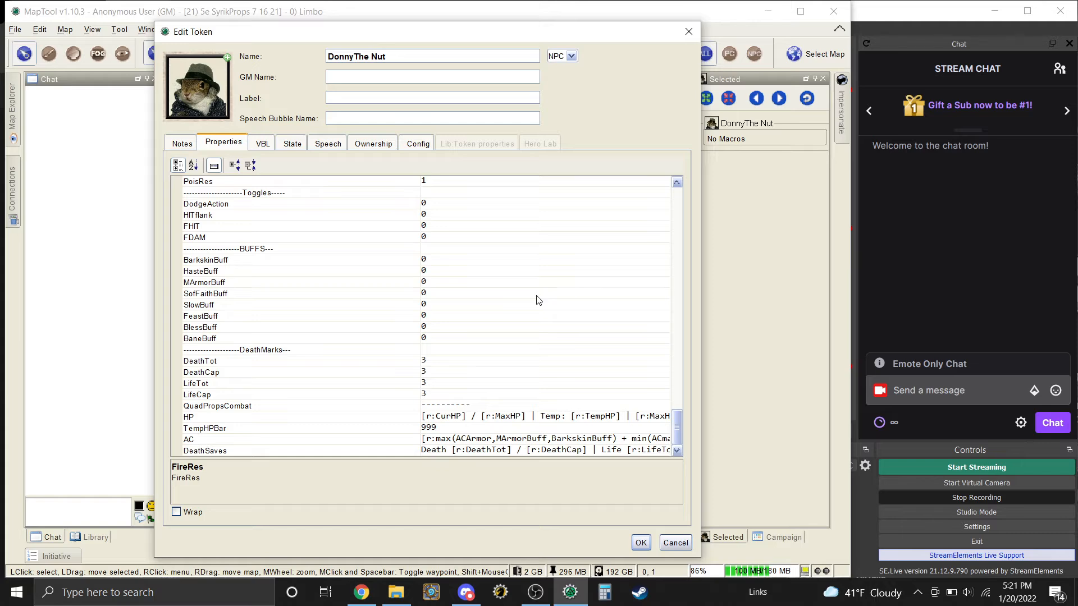
left_click(641, 543)
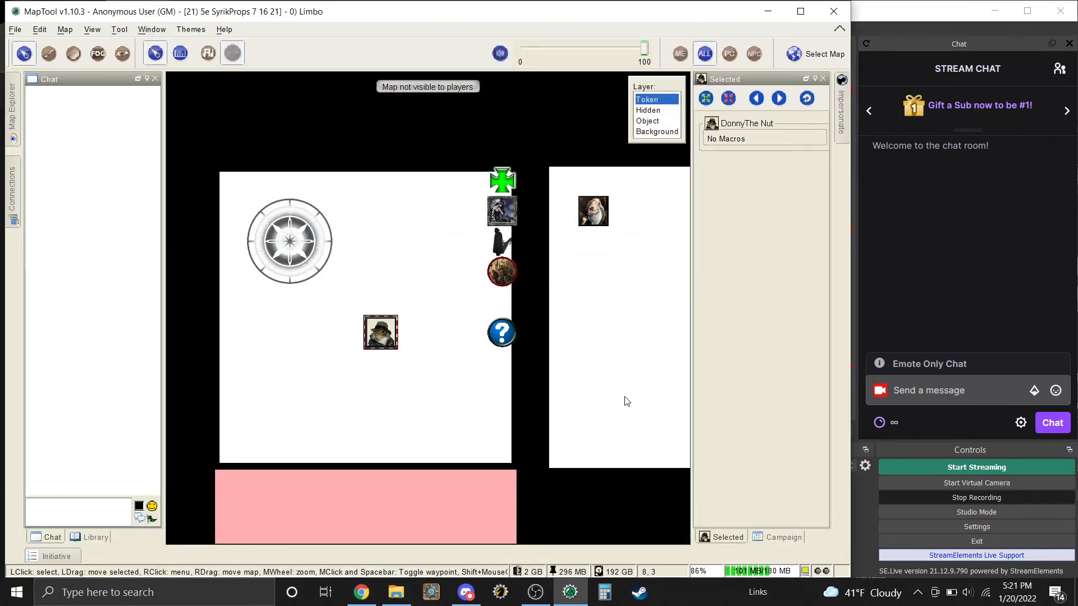
Step: Impersonate the Test Player token on the map and clear the token selection
mouse_move(509, 269)
left_click(499, 283)
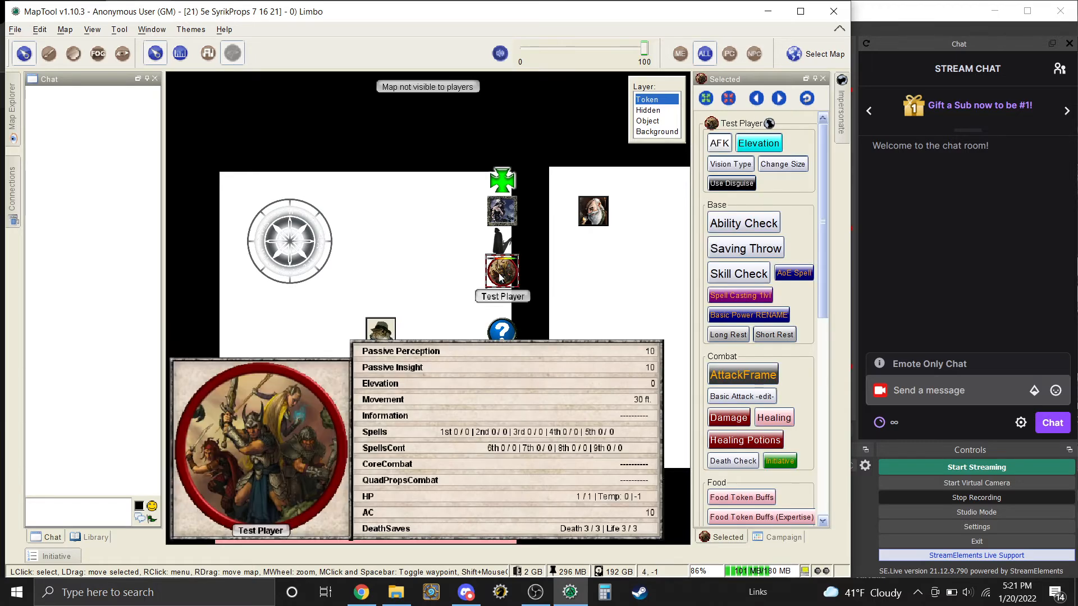
right_click(500, 277)
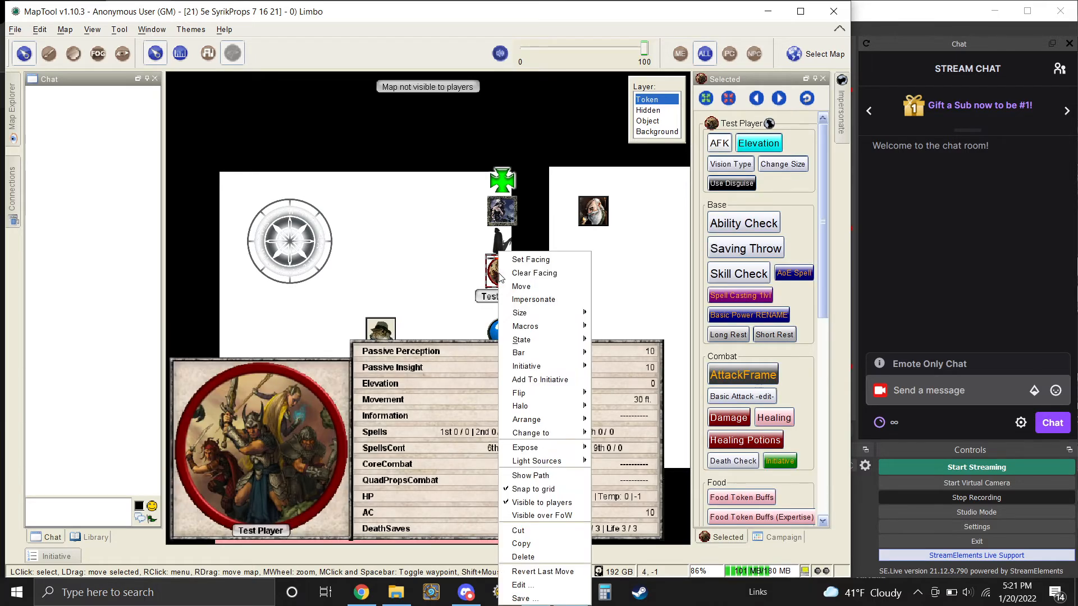
left_click(547, 300)
left_click(581, 344)
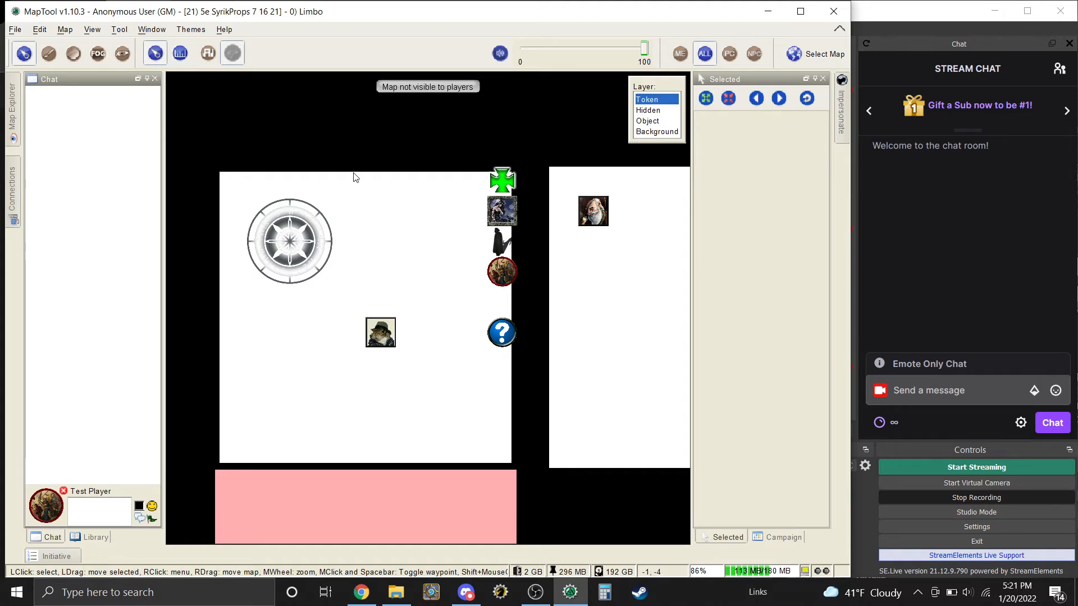
Step: Bring up the Impersonate window to display the impersonated Test Player token's macros
left_click(151, 31)
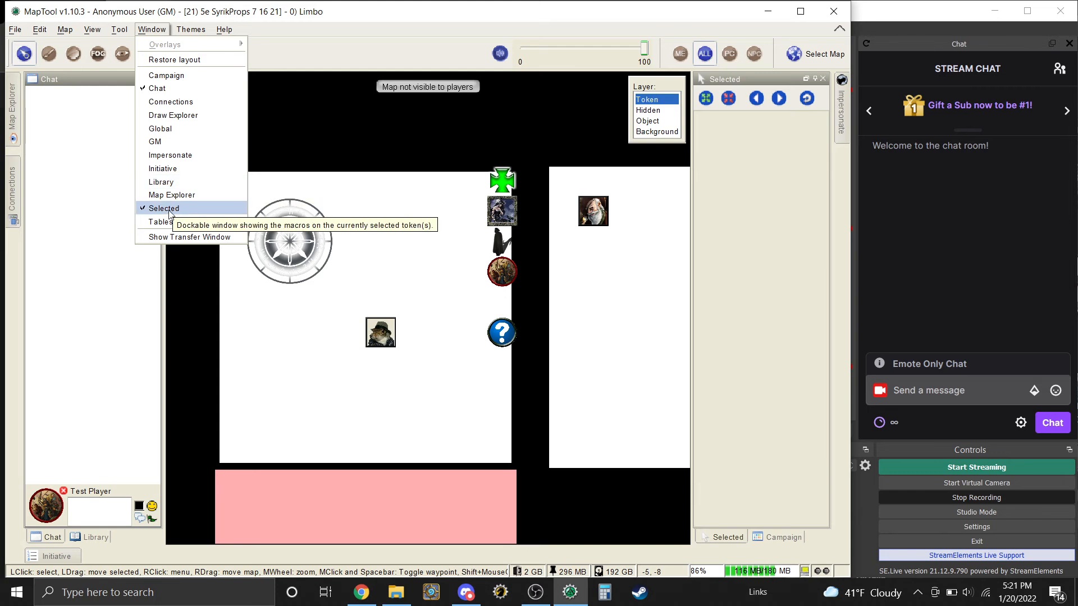
left_click(189, 159)
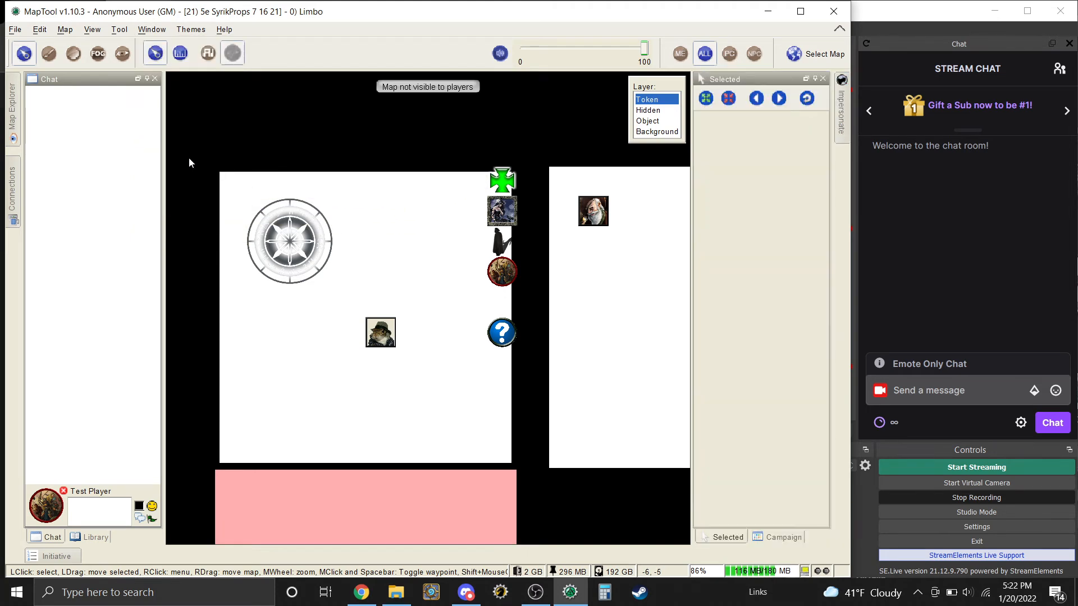
left_click(843, 115)
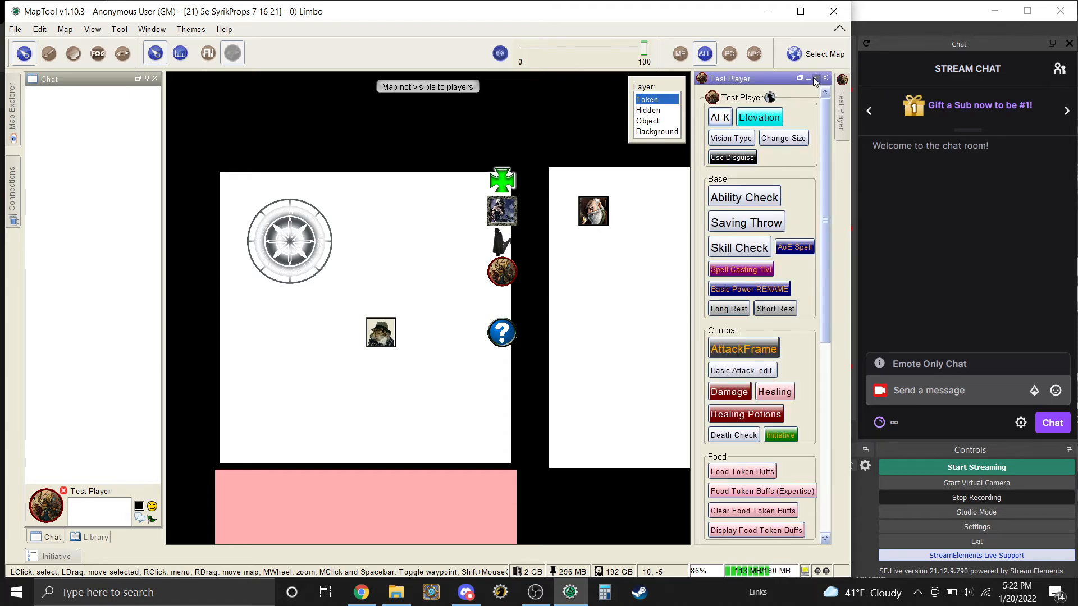
Step: Pin Test Player's macro window open beside the Selected window and select the DonnyThe Nut token on the map
left_click(817, 79)
mouse_move(486, 285)
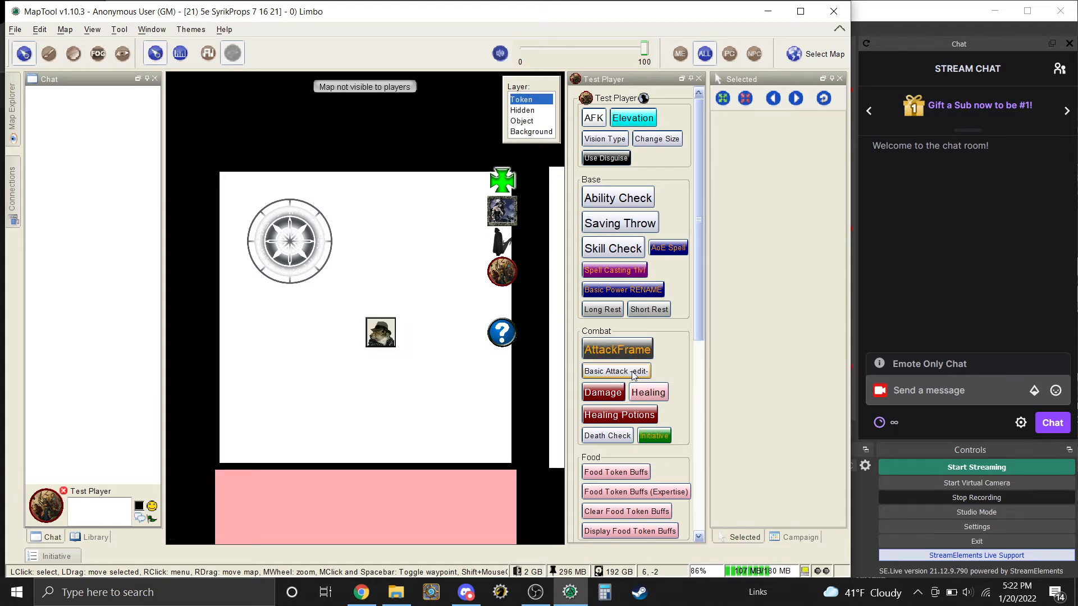
left_click(380, 334)
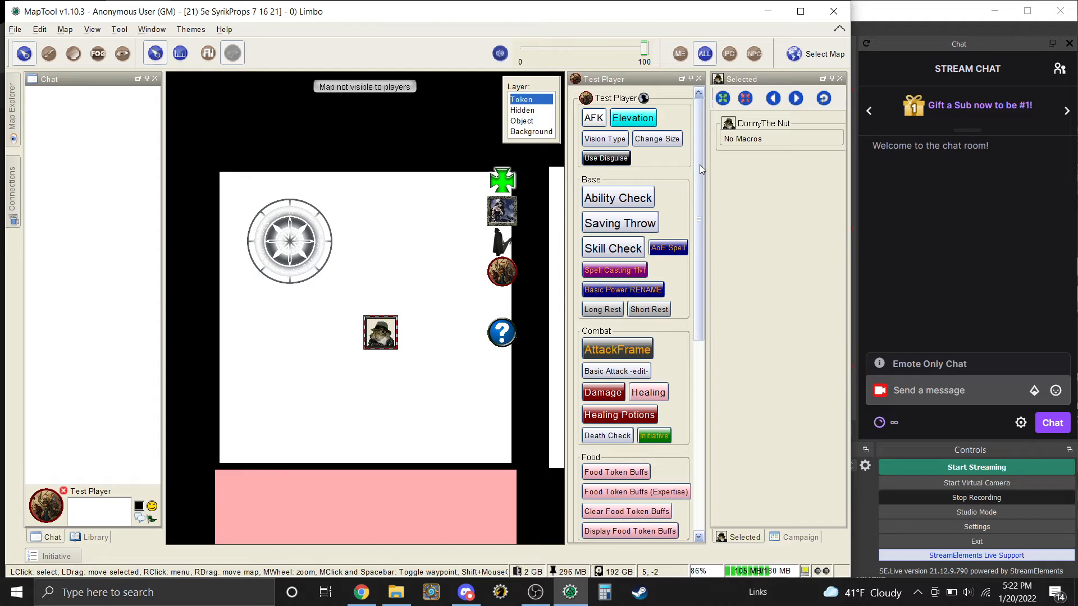
Step: Copy the Ability Check, Elevation, AFK, Saving Throw, Skill Check, Long Rest and Short Rest macros from Test Player to DonnyThe Nut
left_click_drag(632, 202, 777, 141)
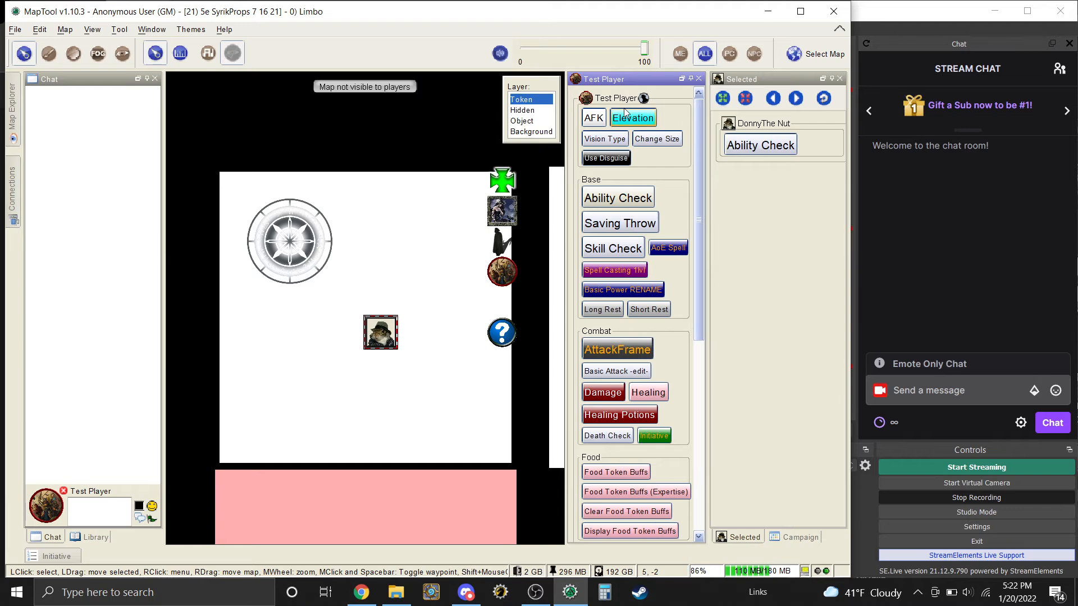
left_click_drag(625, 113, 817, 149)
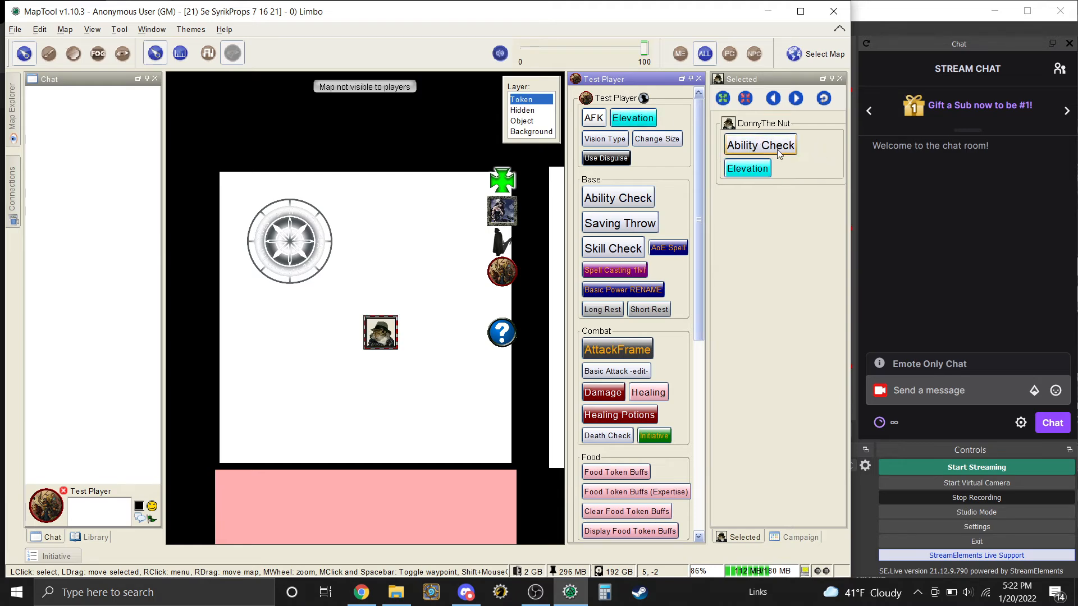
left_click_drag(587, 116, 791, 174)
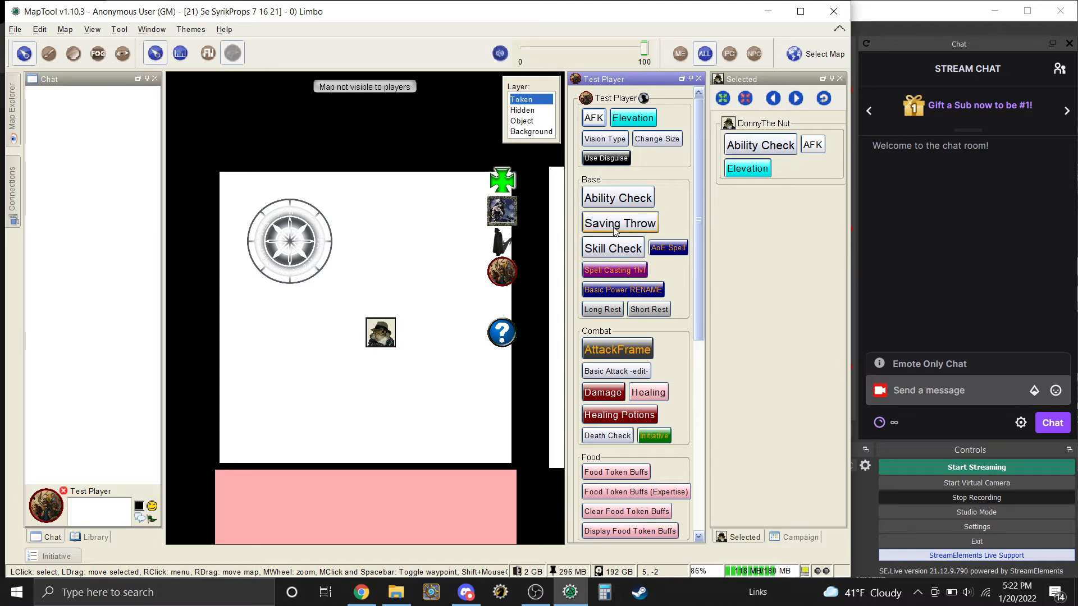
left_click_drag(616, 225, 826, 185)
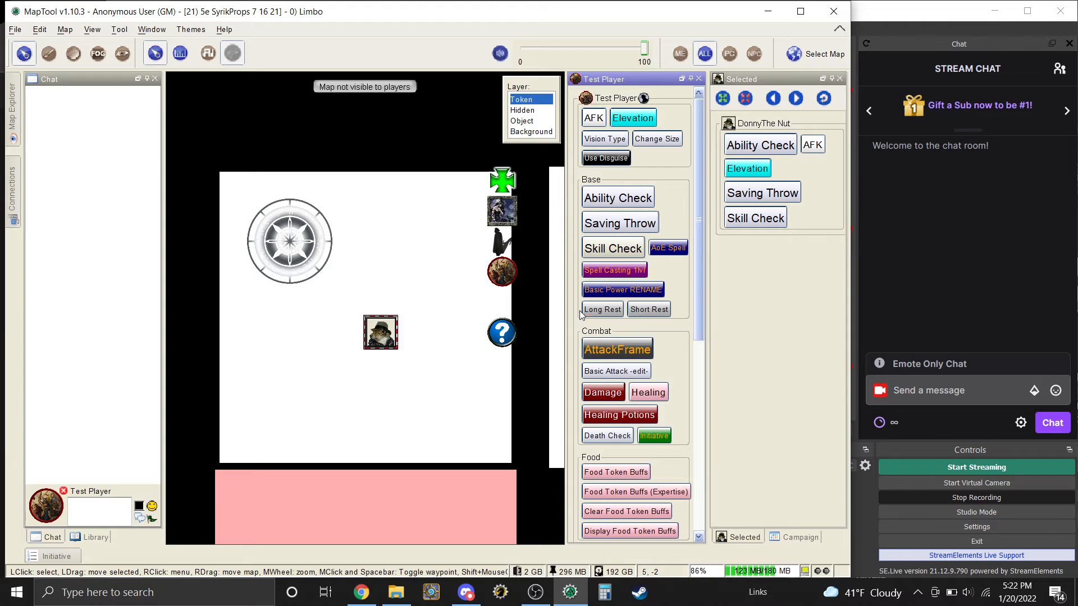
left_click_drag(601, 316, 809, 213)
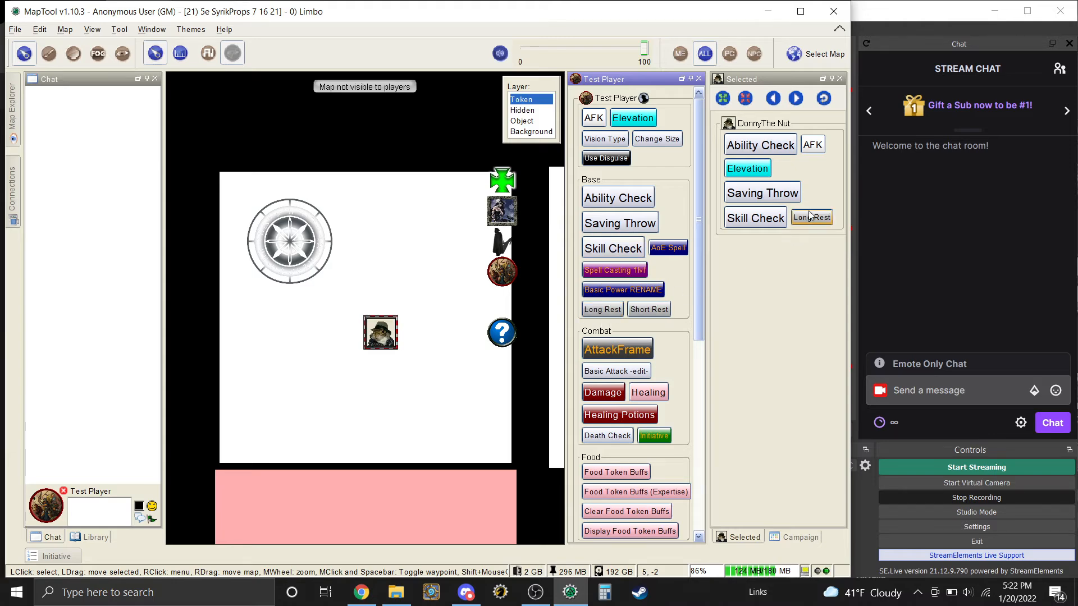
left_click_drag(649, 312, 824, 195)
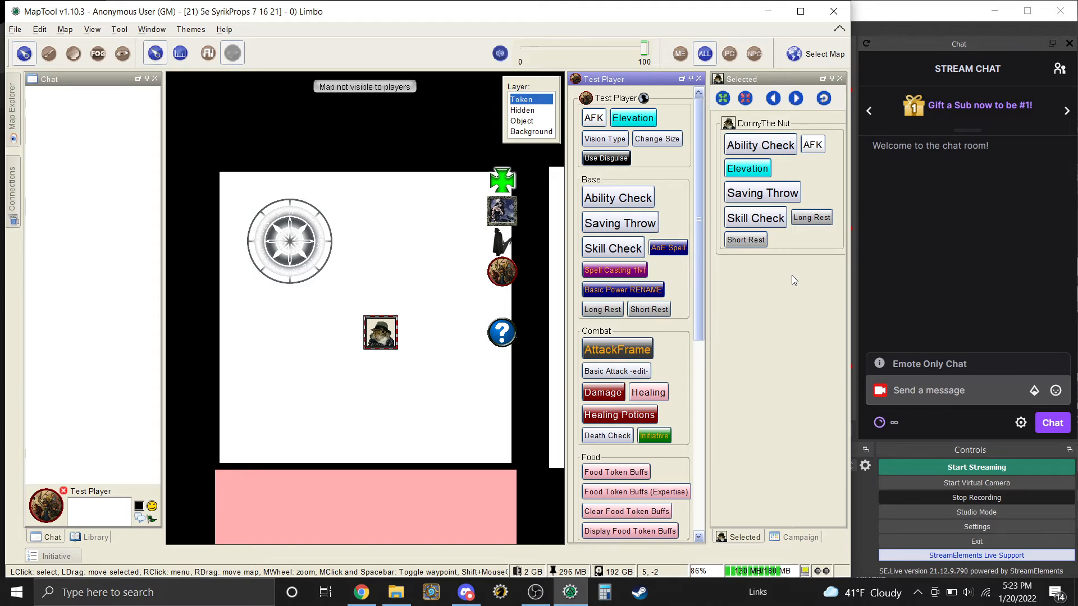
Step: Run Test Player's Arcana skill macro with the DonnyThe Nut token selected
scroll(646, 329, "down", 3)
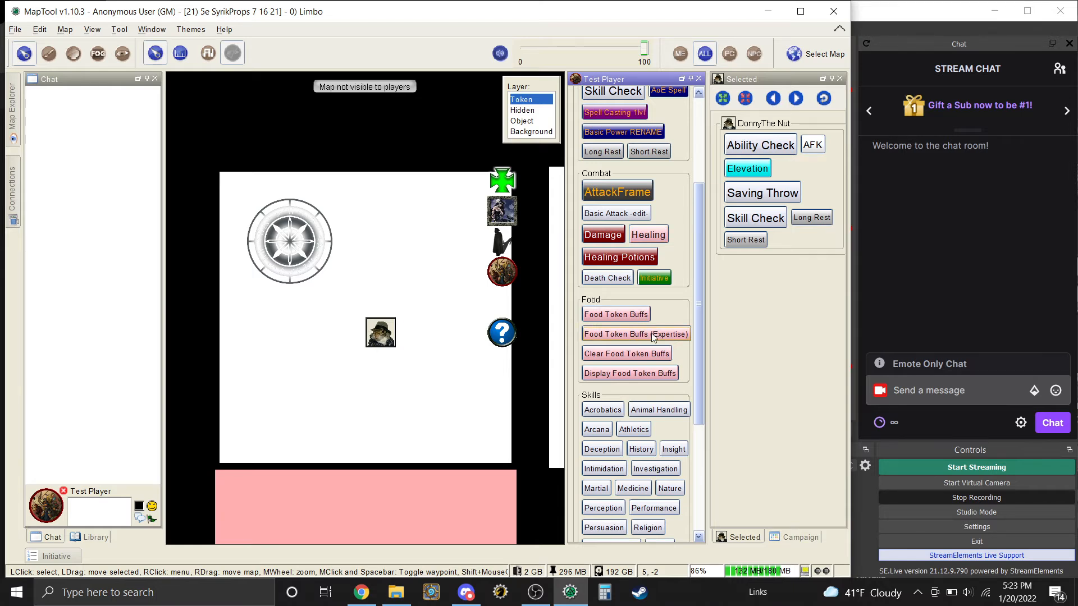
scroll(653, 336, "down", 3)
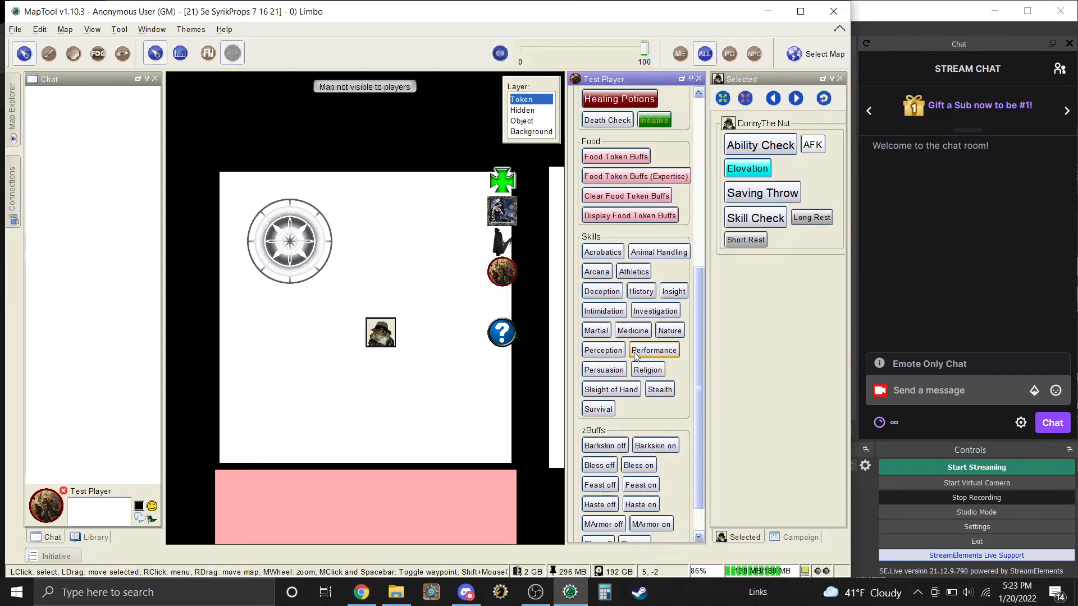
left_click(598, 272)
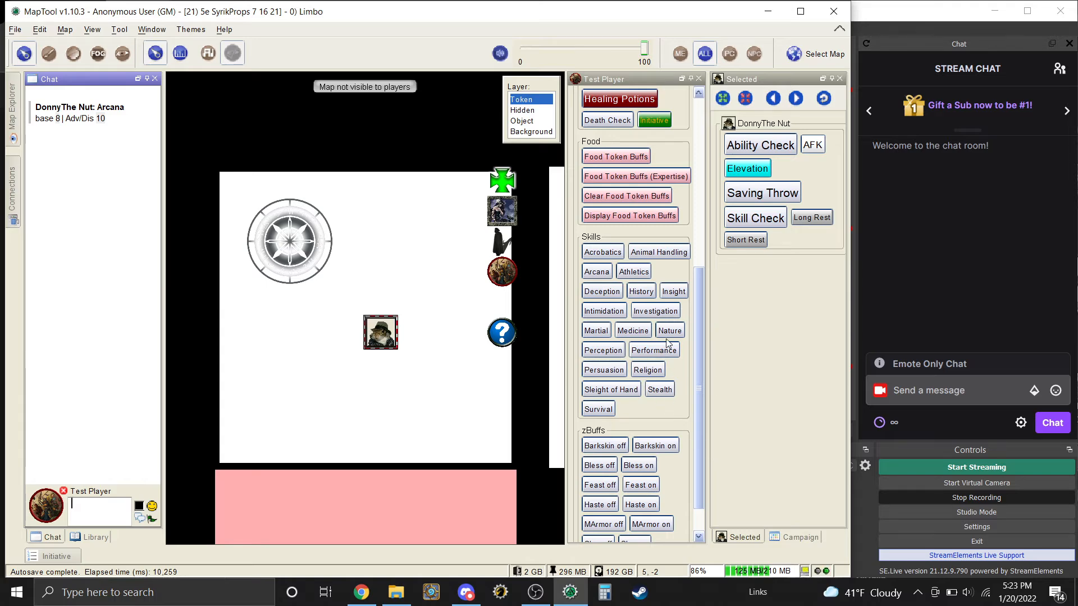
Step: Copy the Damage, Healing and Healing Potions combat macros from Test Player to DonnyThe Nut
scroll(668, 341, "up", 5)
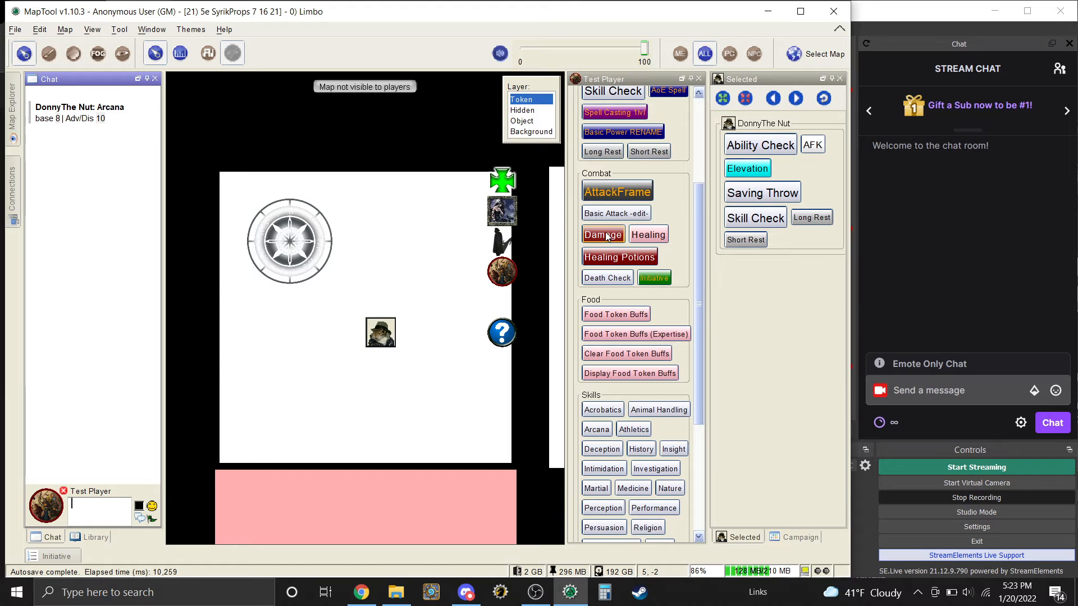
left_click_drag(606, 236, 627, 247)
left_click_drag(794, 239, 795, 240)
mouse_move(640, 254)
left_mouse_down()
mouse_move(779, 232)
mouse_move(825, 194)
left_mouse_up()
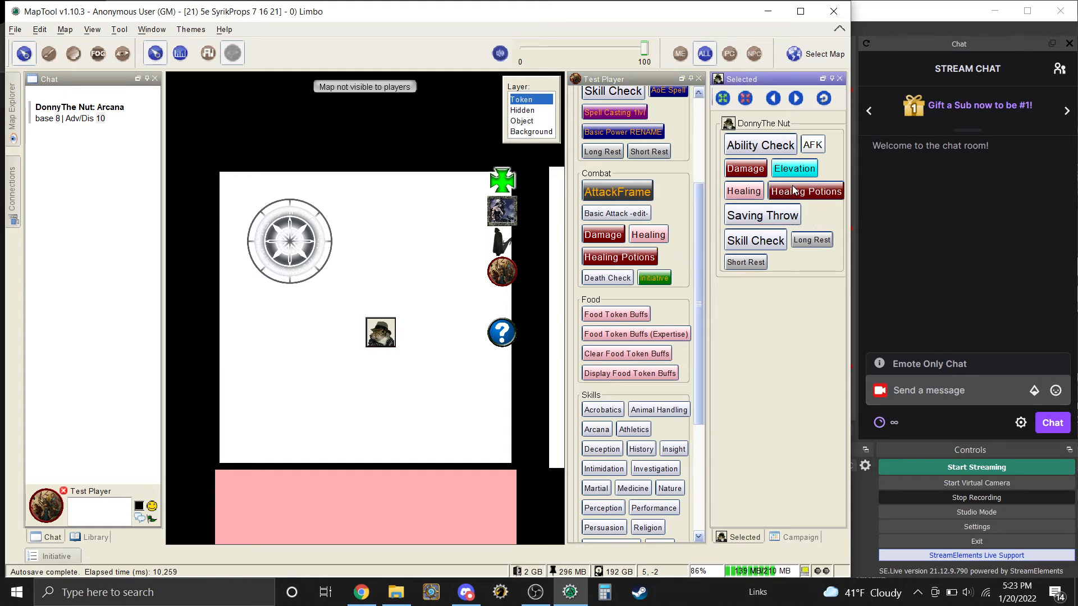
Step: Run DonnyThe Nut's Healing Potions macro for a Basic potion with 0 additional healing
left_click(793, 190)
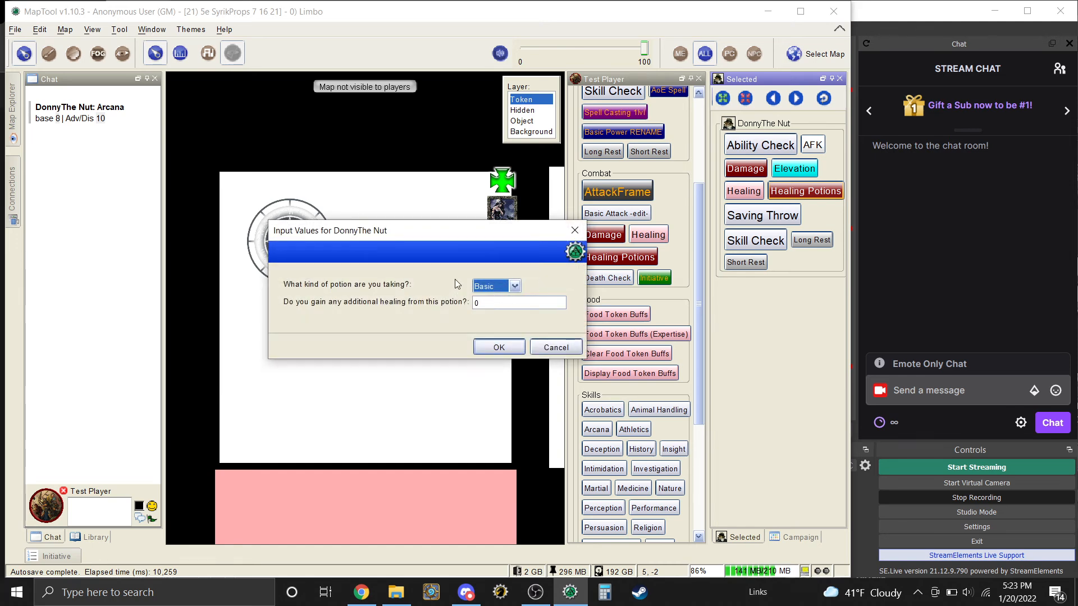
left_click(487, 287)
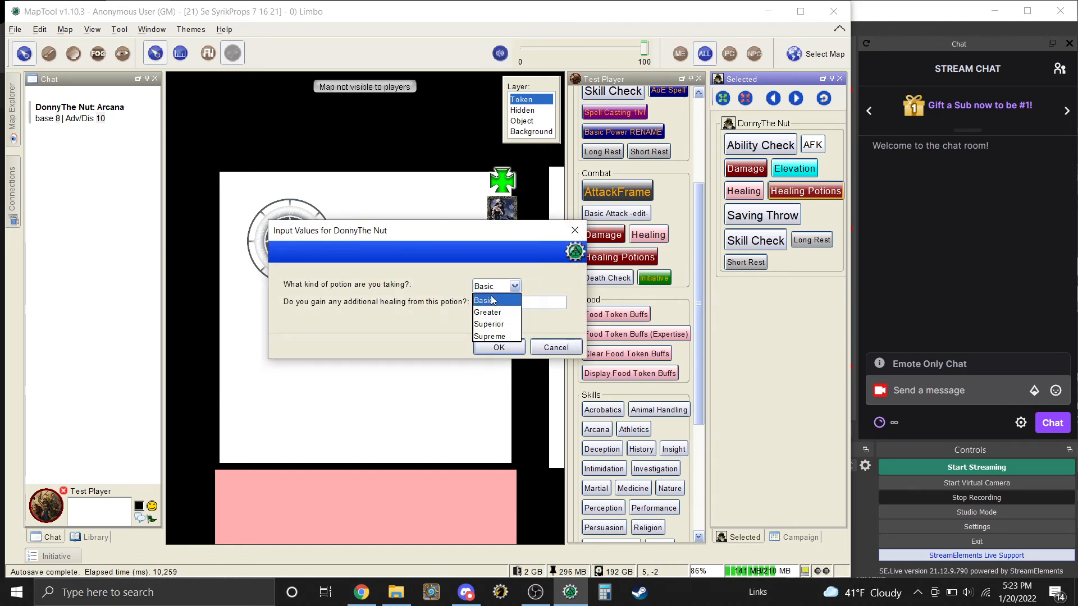
left_click(491, 300)
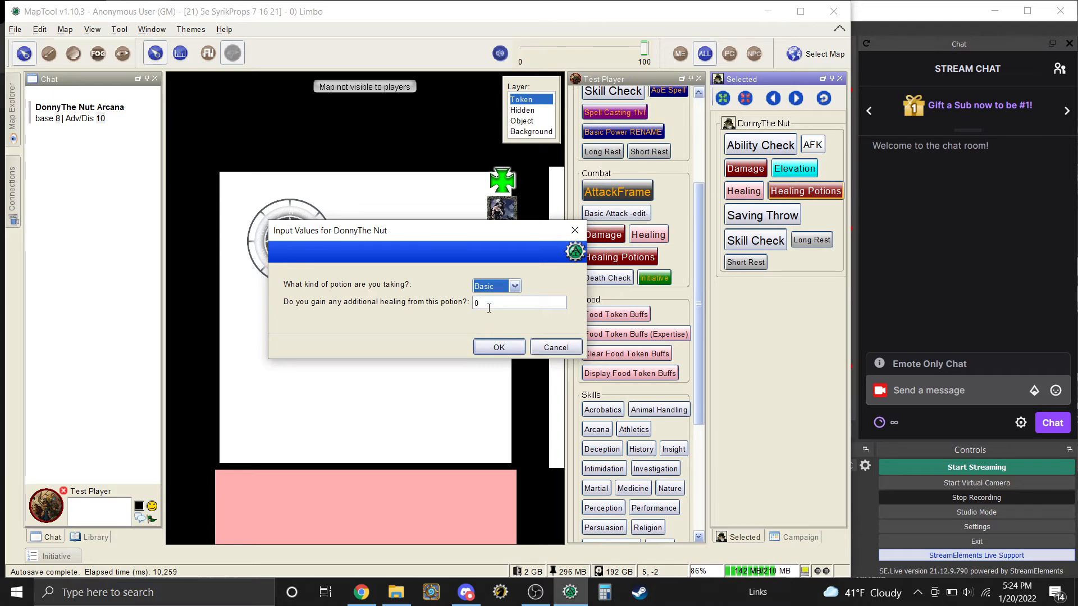
left_click(487, 348)
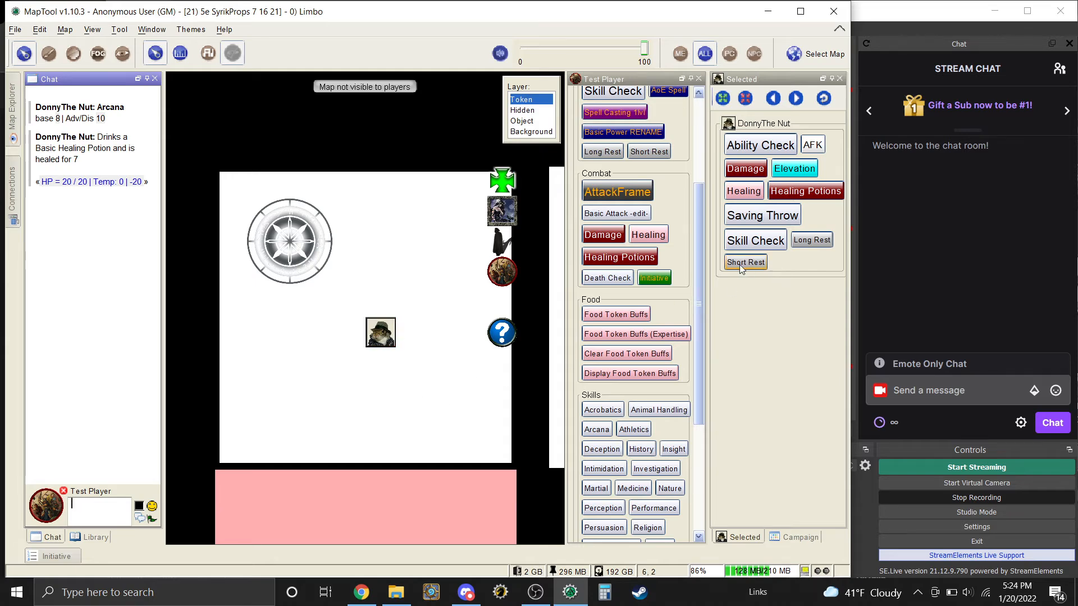
Step: Copy the Death Check and Basic Attack -edit- macros from Test Player's Combat group to DonnyThe Nut
left_click_drag(606, 276, 779, 264)
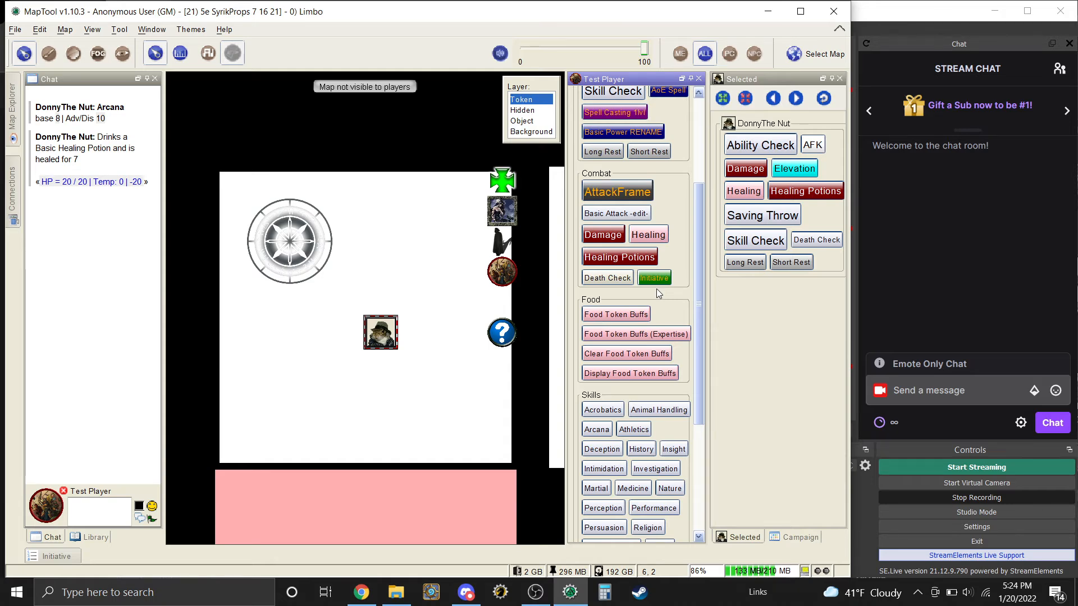
scroll(656, 289, "down", 5)
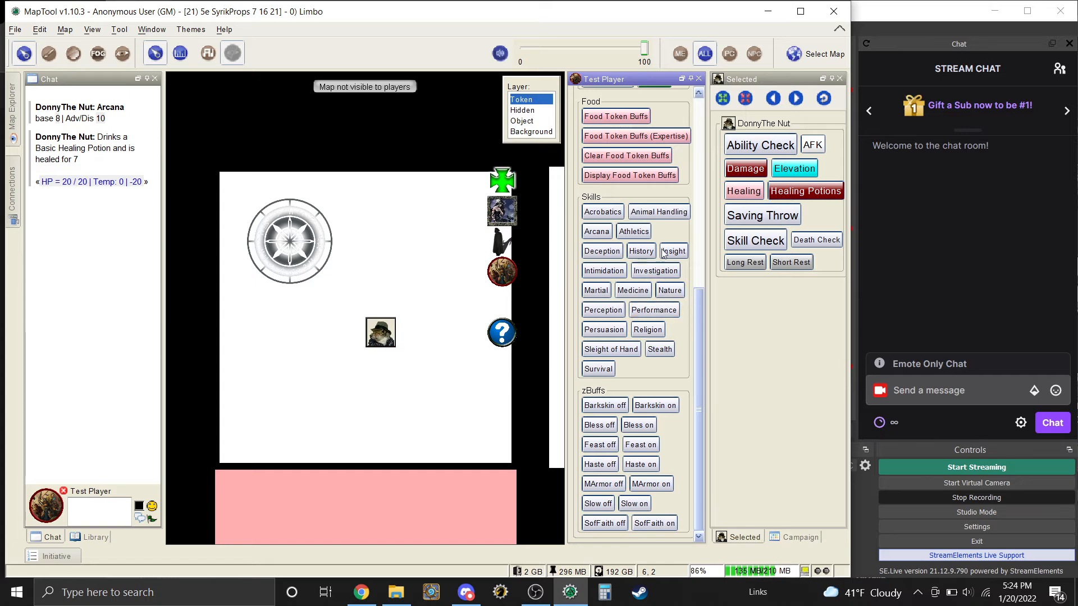
scroll(658, 304, "up", 5)
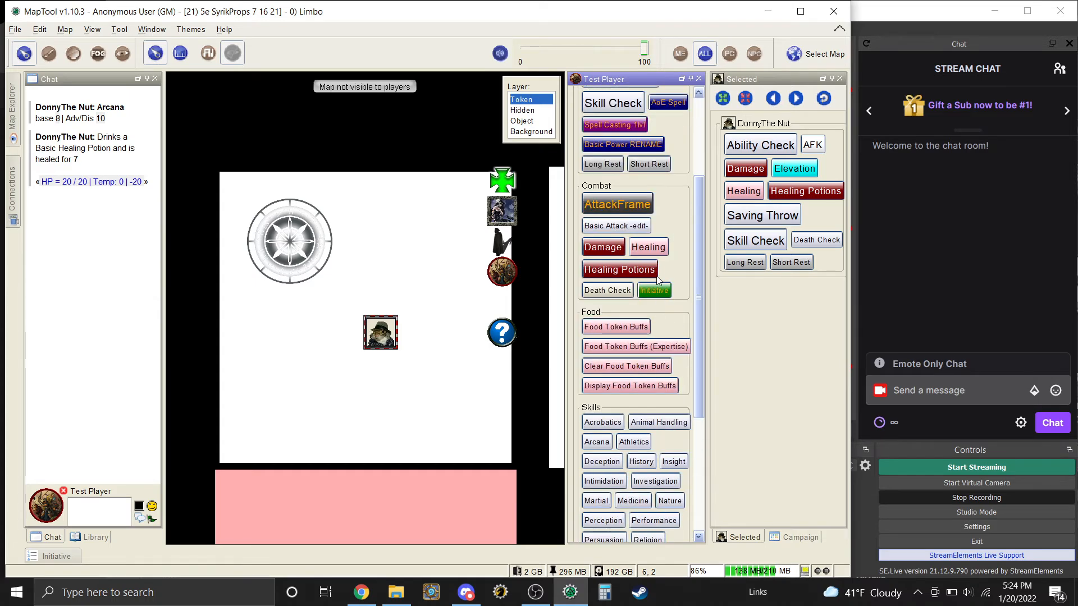
left_click_drag(615, 226, 815, 275)
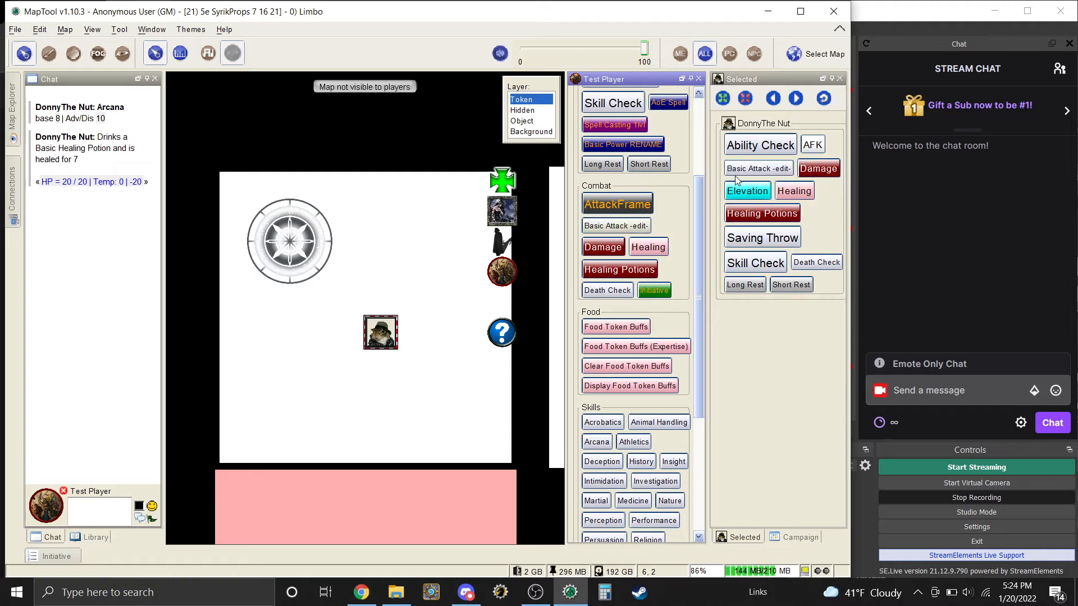
Step: Run DonnyThe Nut's Basic Attack -edit- macro to roll an attack in the chat
right_click(762, 171)
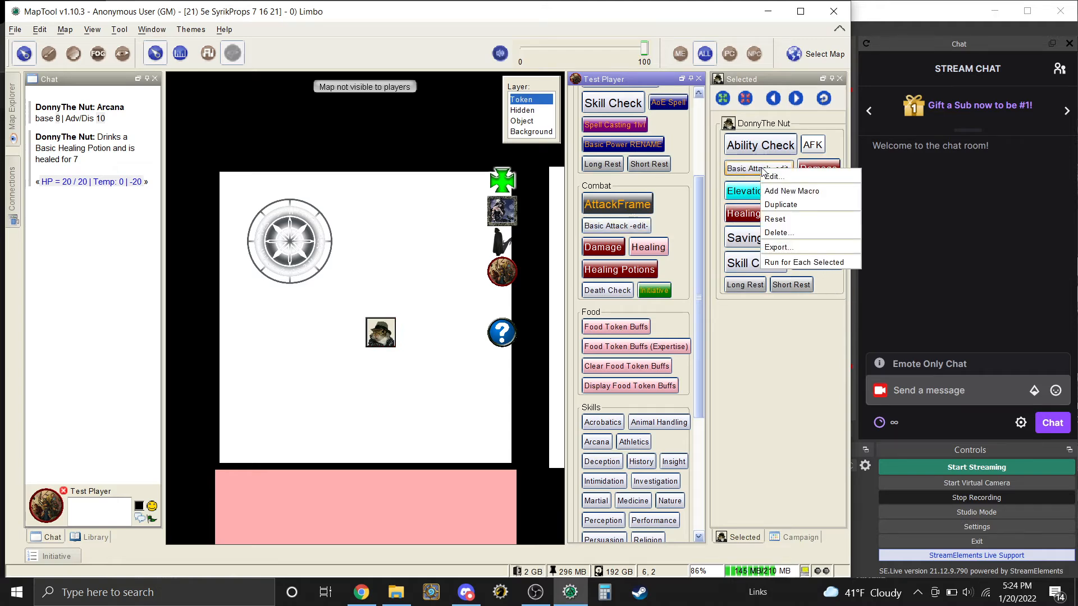
left_click(821, 293)
left_click(758, 169)
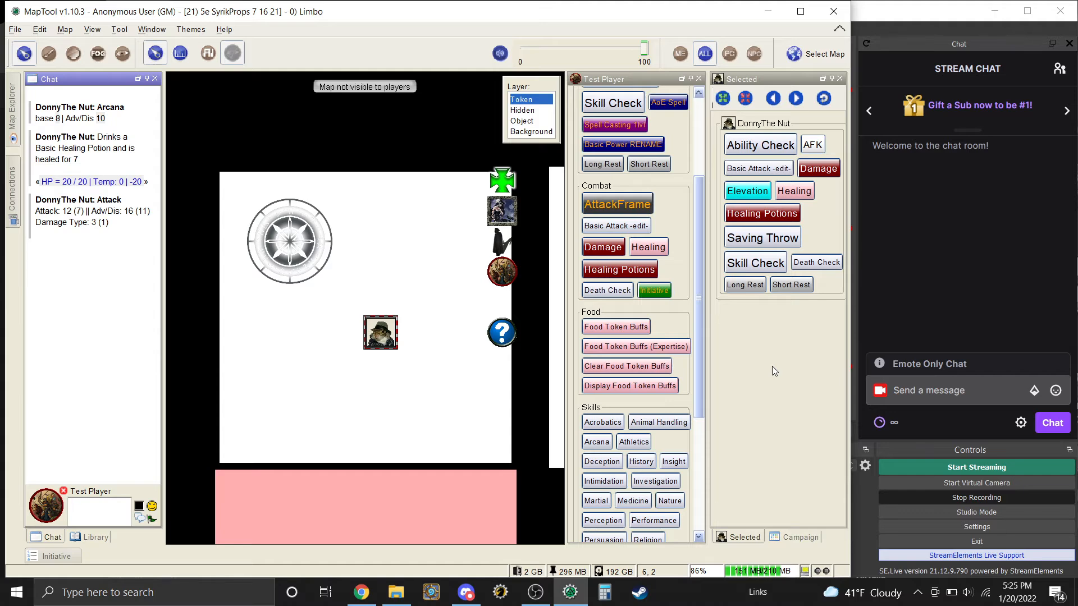
Step: In the code of DonnyThe Nut's Basic Attack -edit- macro, set the DICEdam and DICEdamcrit dice to 1d8
right_click(749, 170)
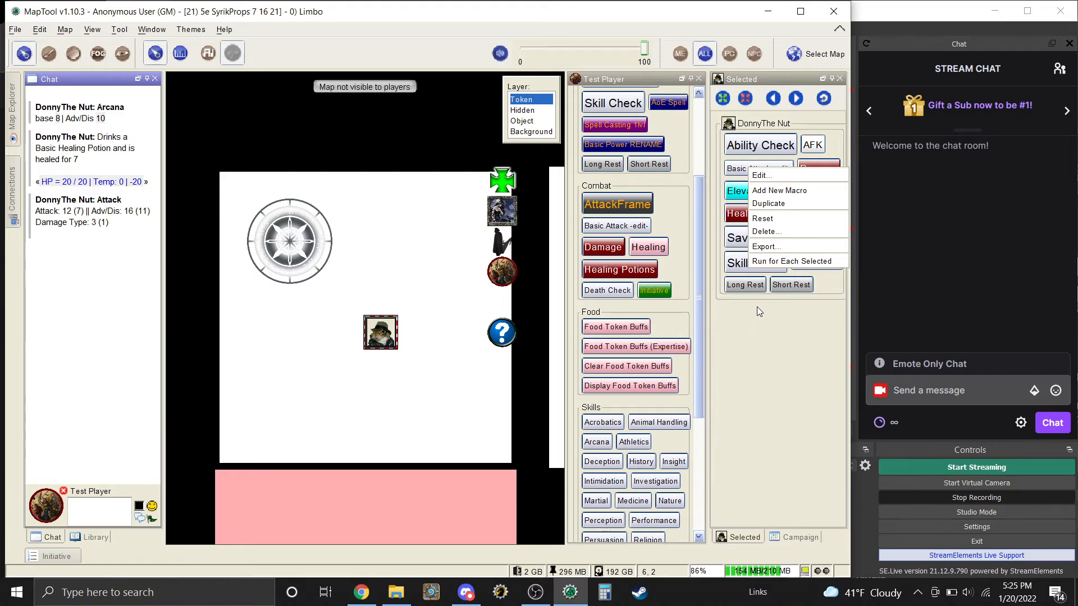
left_click(771, 179)
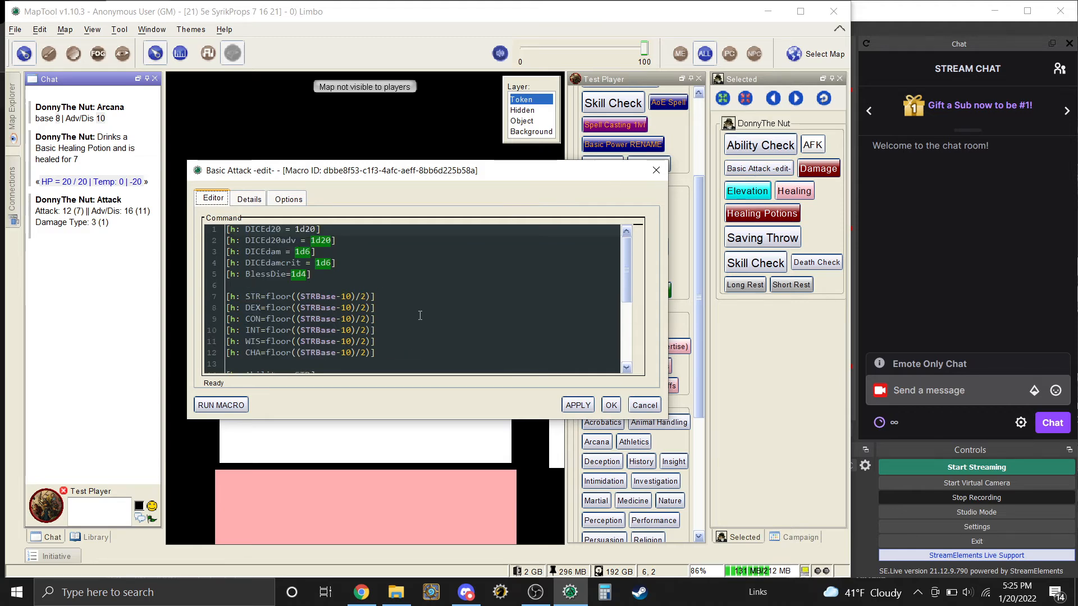
scroll(420, 316, "down", 1)
scroll(420, 319, "up", 1)
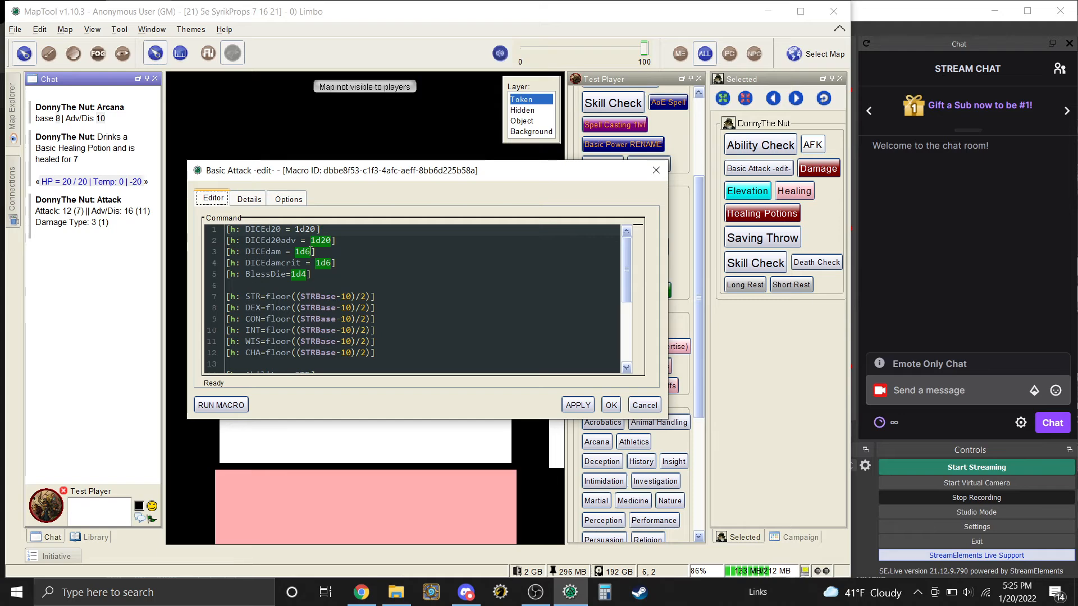
key("Home")
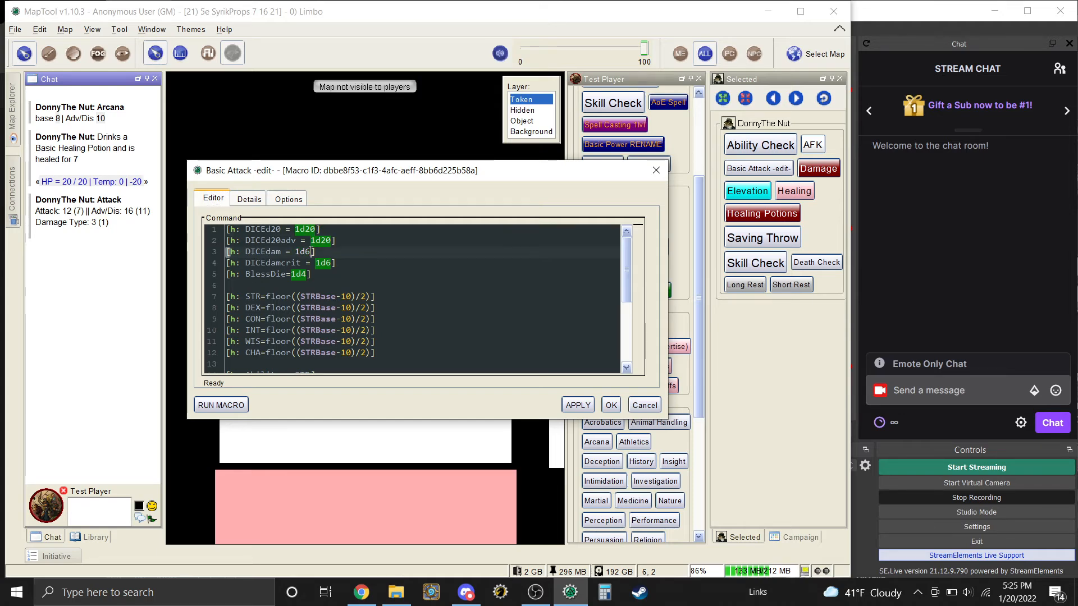
left_click(312, 253)
key("BackSpace")
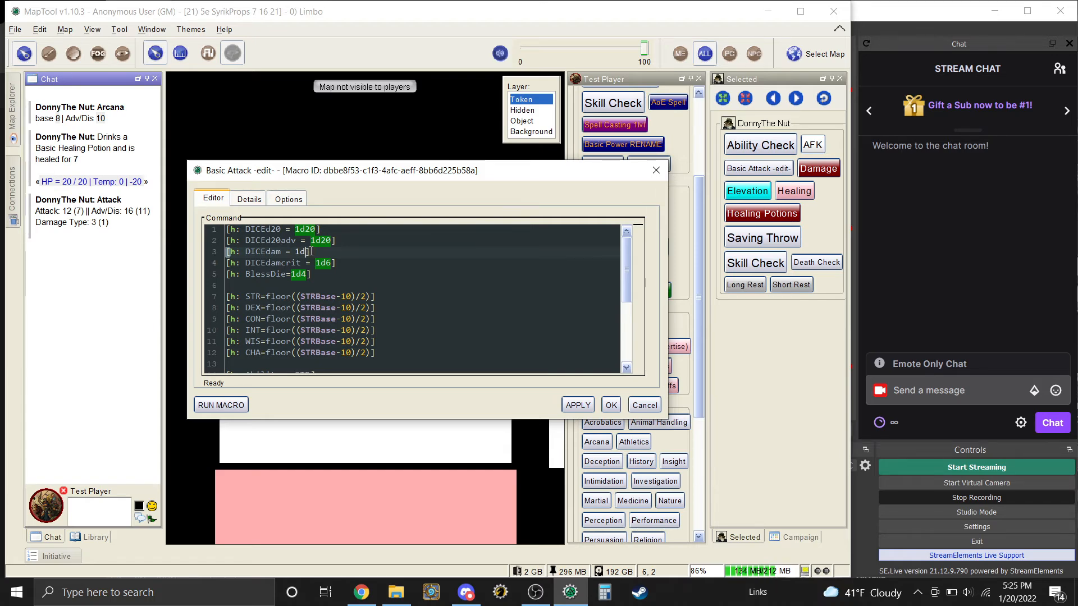
type("8")
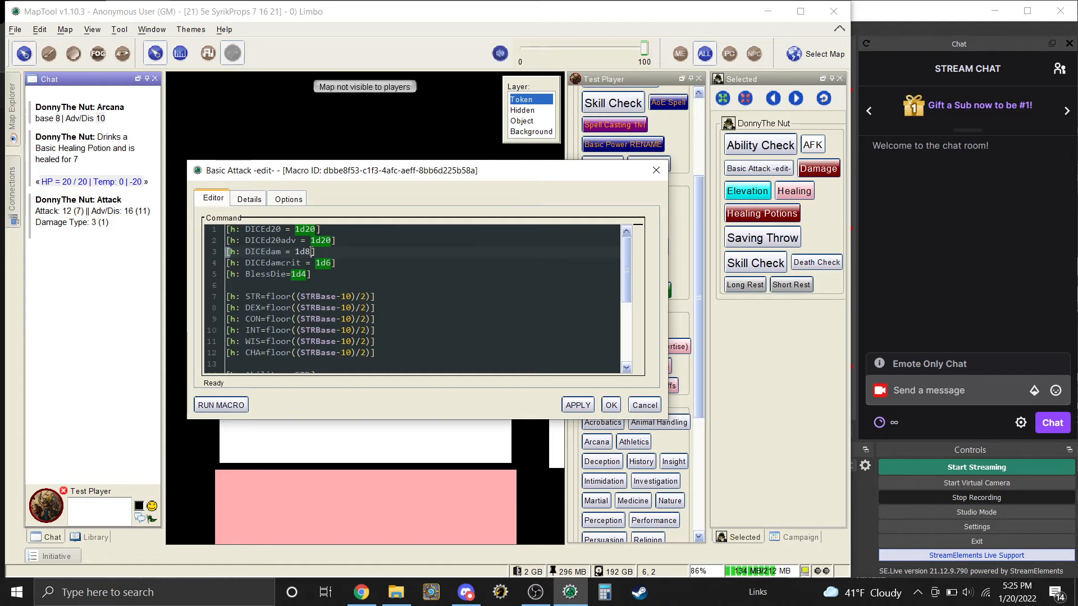
left_click(323, 263)
key("Right")
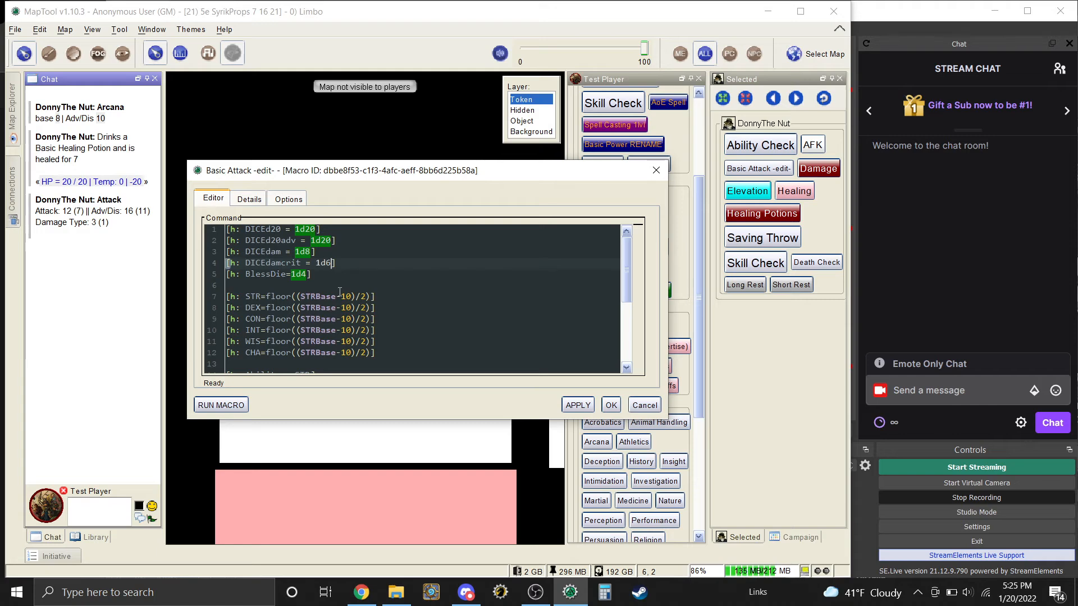
key("BackSpace")
type("8")
Step: Change the macro's DEX line to calculate the modifier from DEXBase instead of STRBase
scroll(370, 297, "down", 1)
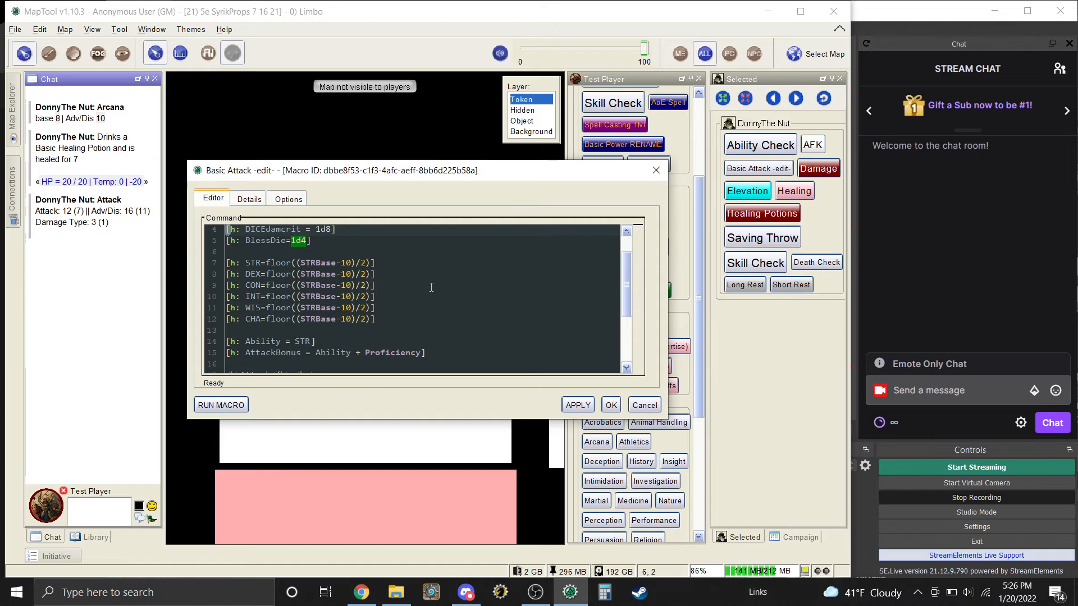
left_click(312, 274)
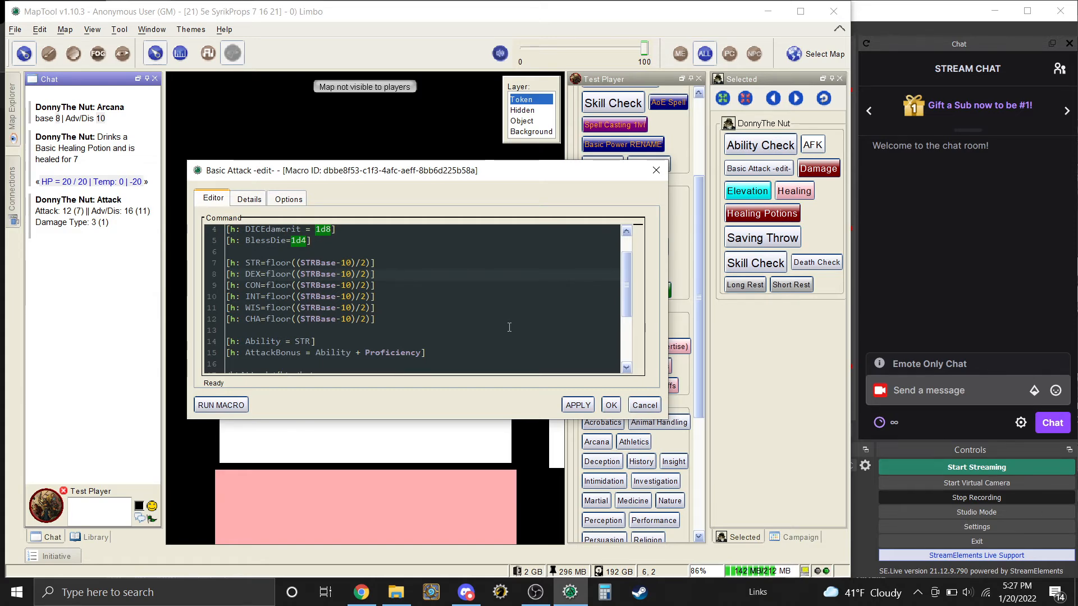
key("BackSpace")
key("BackSpace")
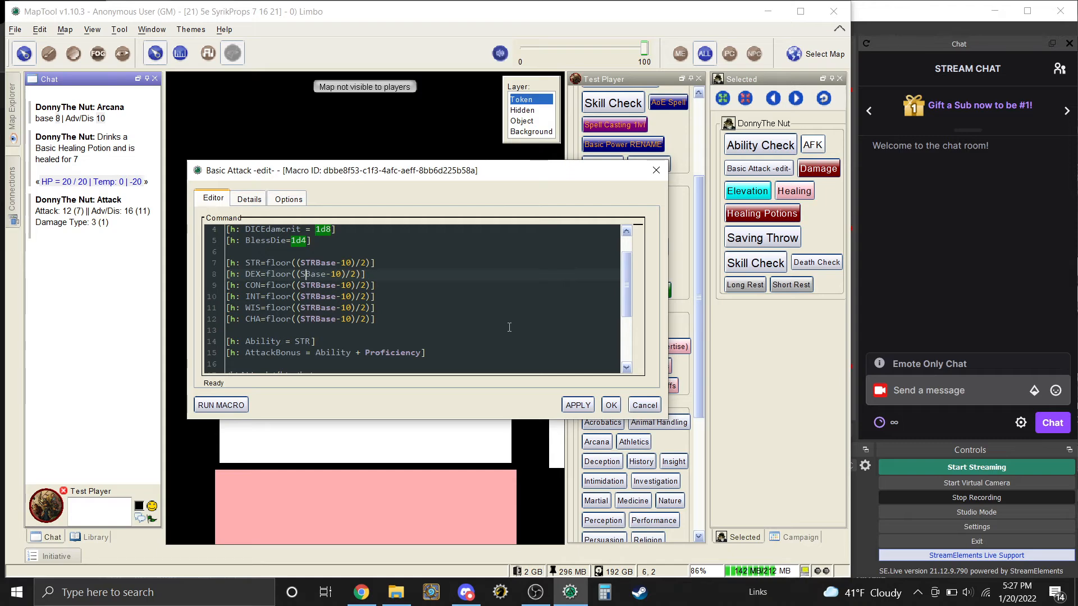
key("BackSpace")
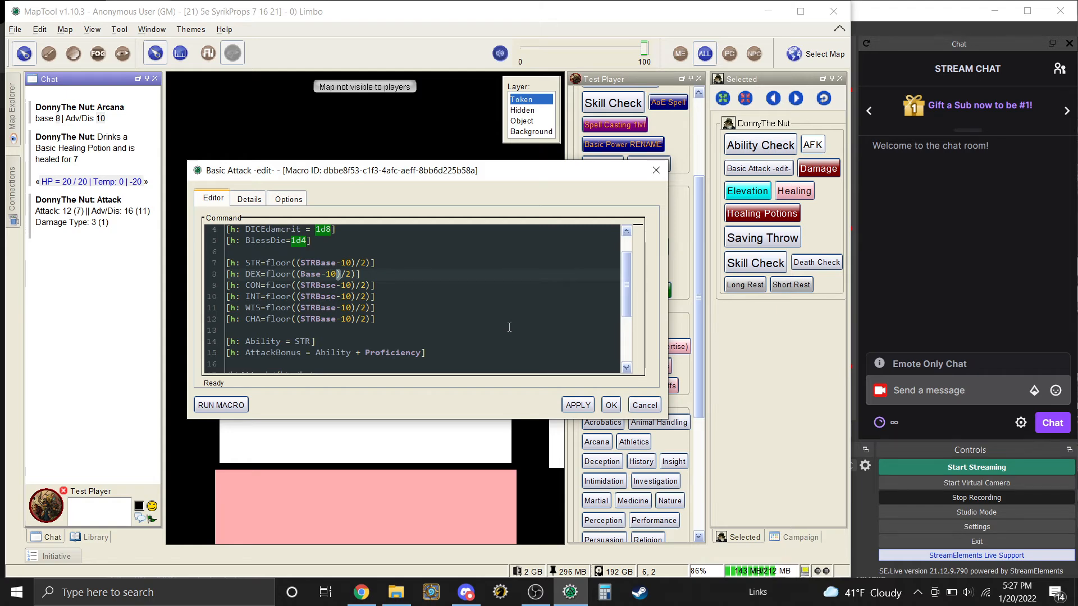
type("DEX")
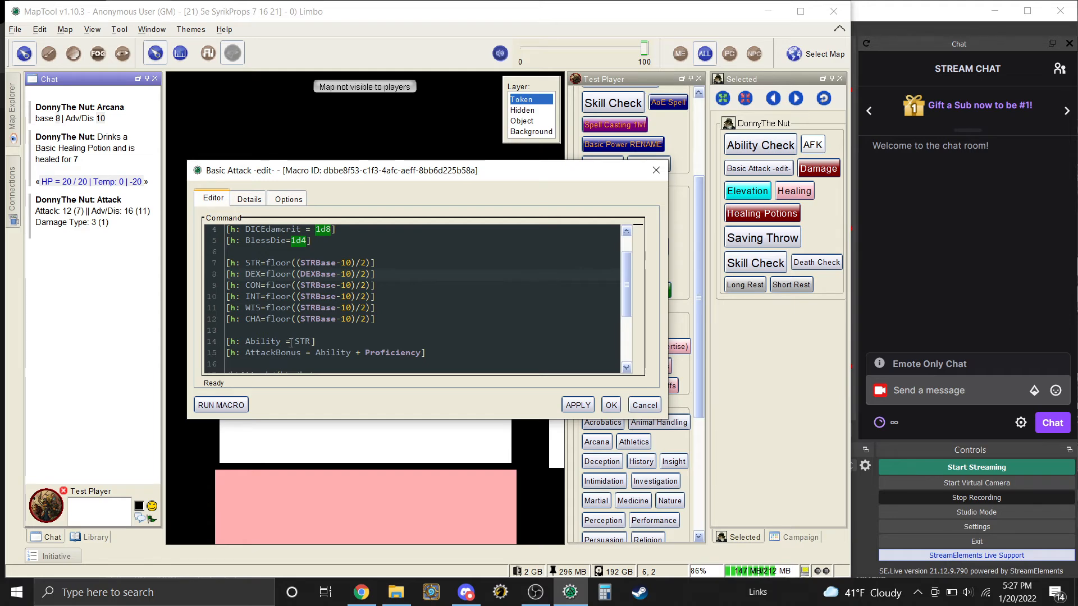
Step: Set the Ability variable in DonnyThe Nut's Basic Attack -edit- macro code to DEX
left_click(311, 343)
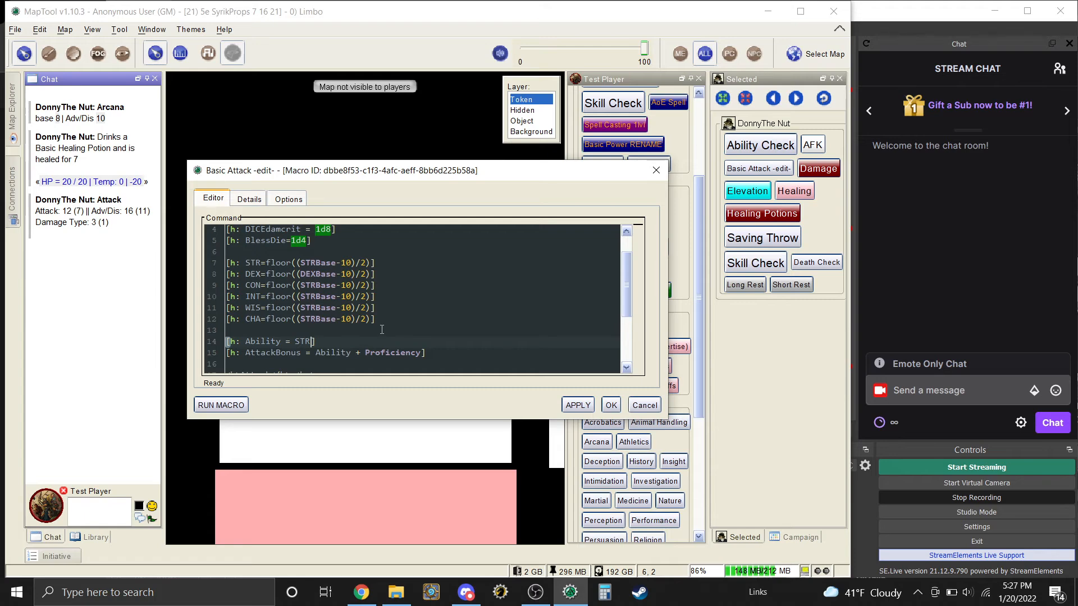
key("End")
key("BackSpace")
key("BackSpace")
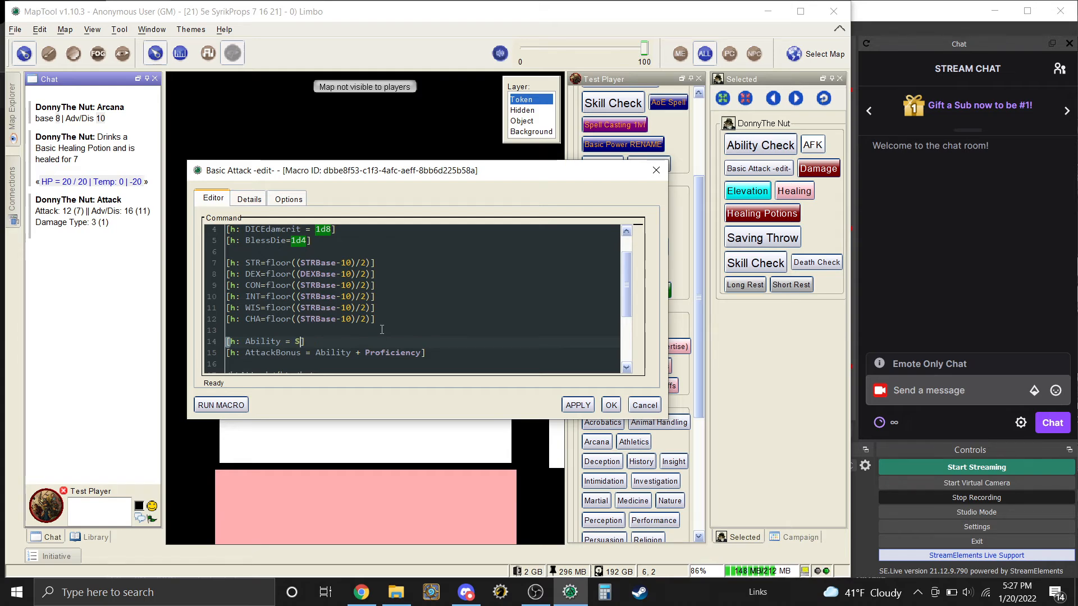
key("BackSpace")
type("DEX")
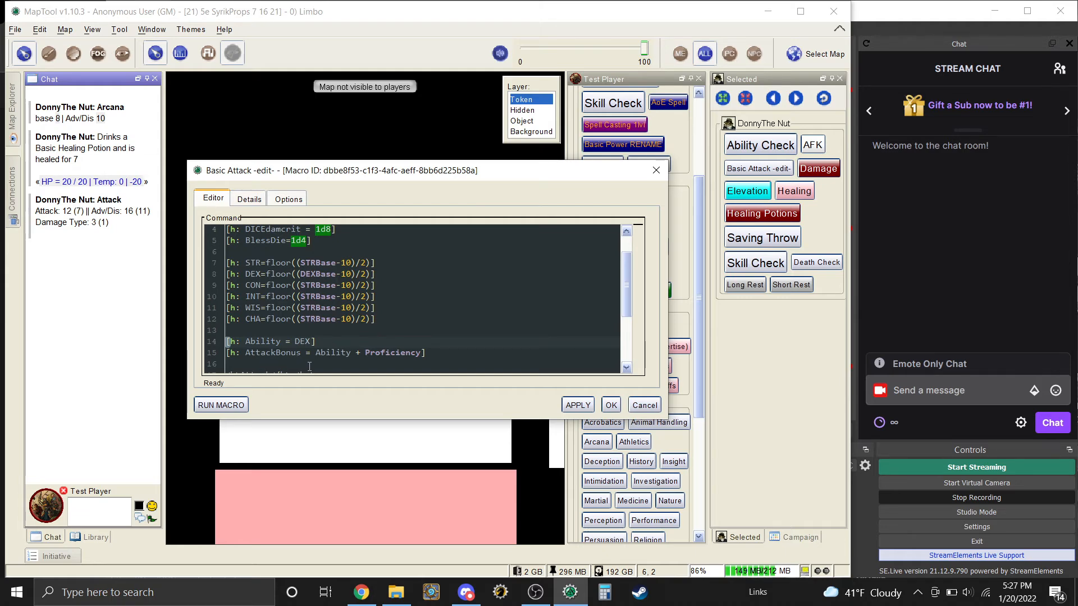
Step: Replace the bold Attack heading in the macro's output code with Greatsword
scroll(336, 366, "down", 1)
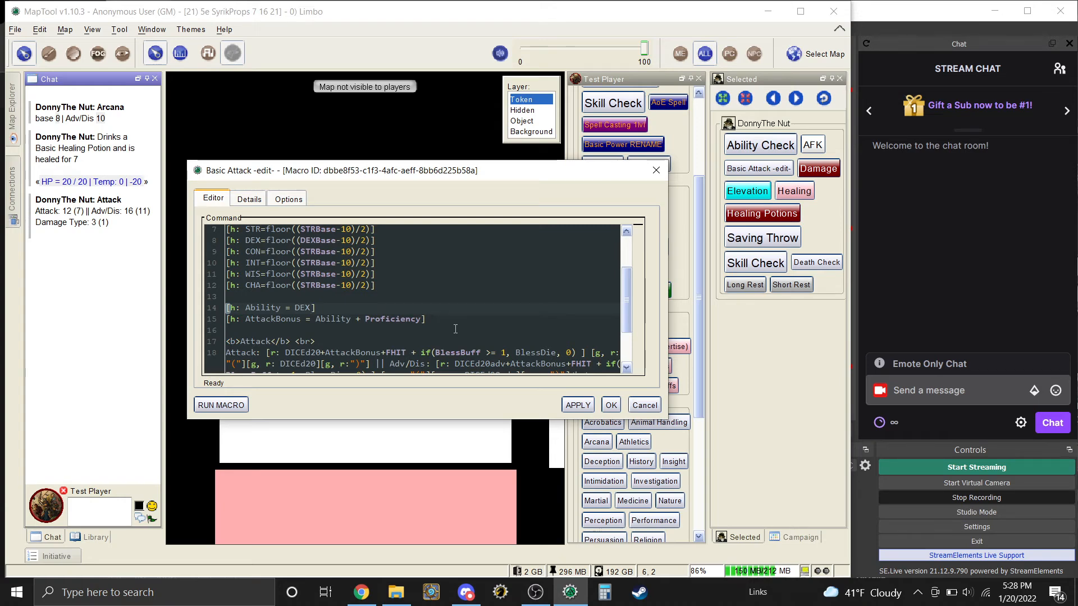
scroll(455, 329, "up", 1)
scroll(481, 331, "down", 2)
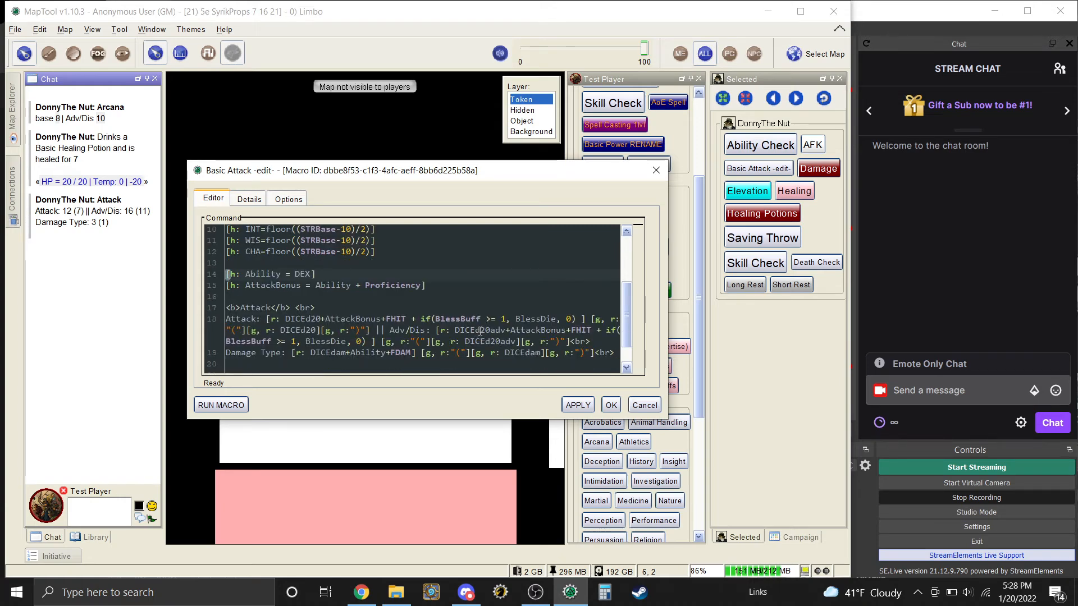
scroll(481, 332, "down", 1)
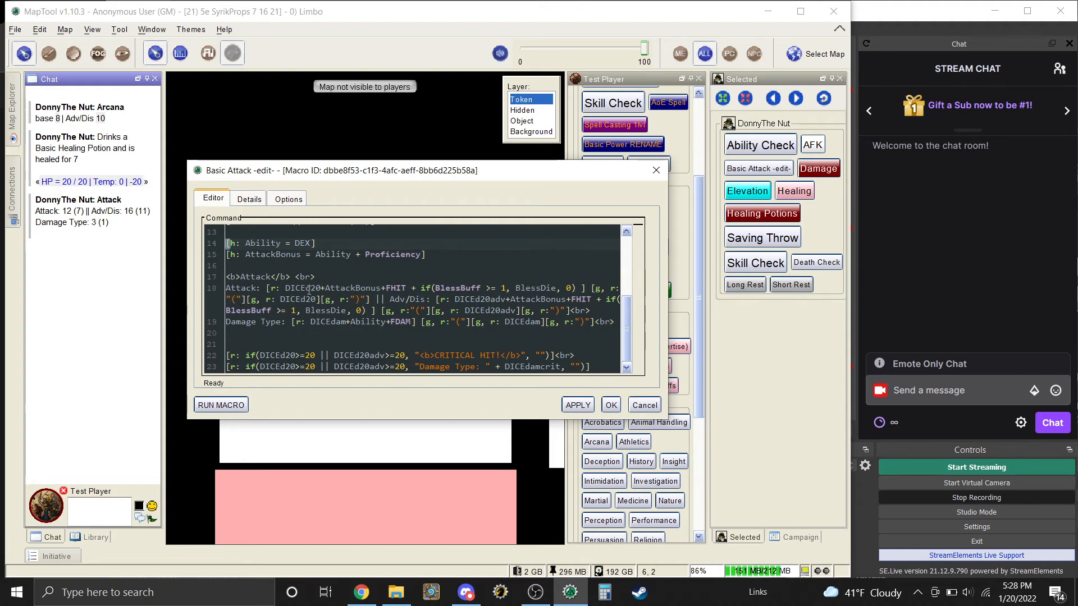
left_click(267, 277)
key("Right")
key("Delete")
key("BackSpace")
key("BackSpace")
key("BackSpace")
key("BackSpace")
key("BackSpace")
key("BackSpace")
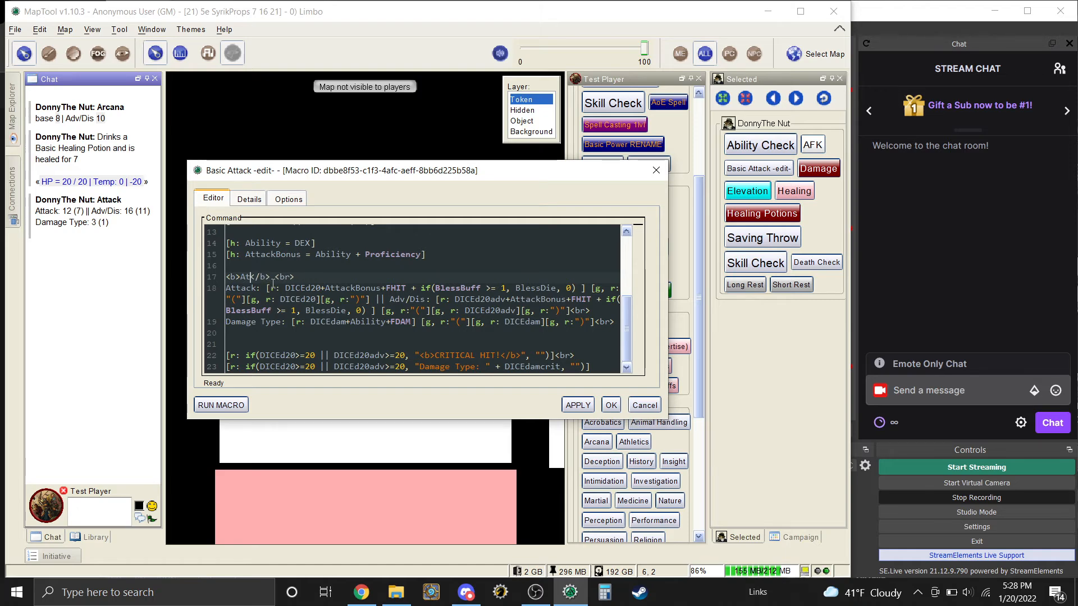
type("G<reatsword")
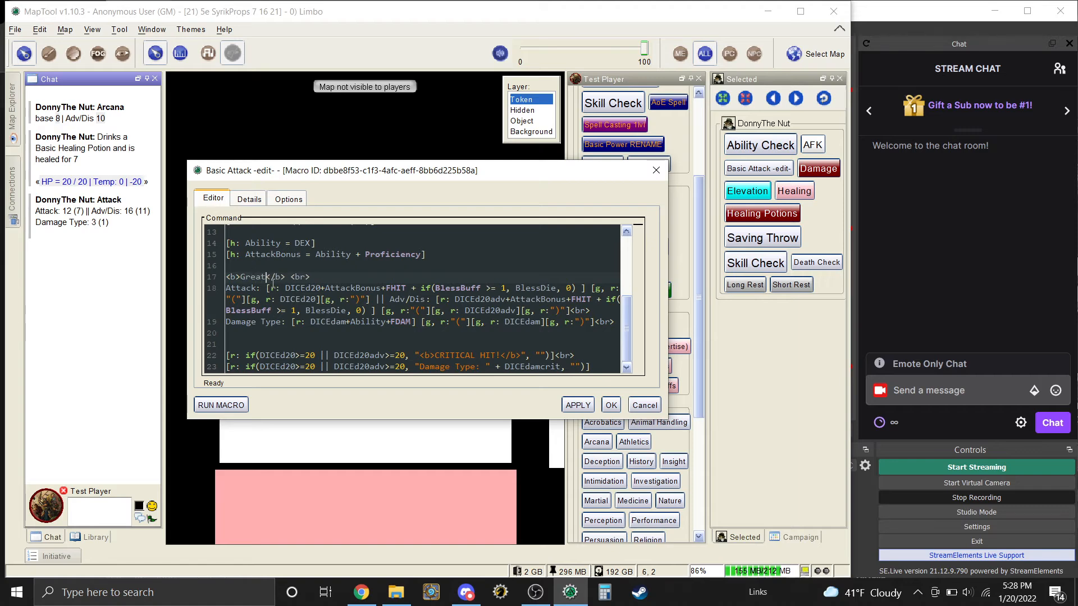
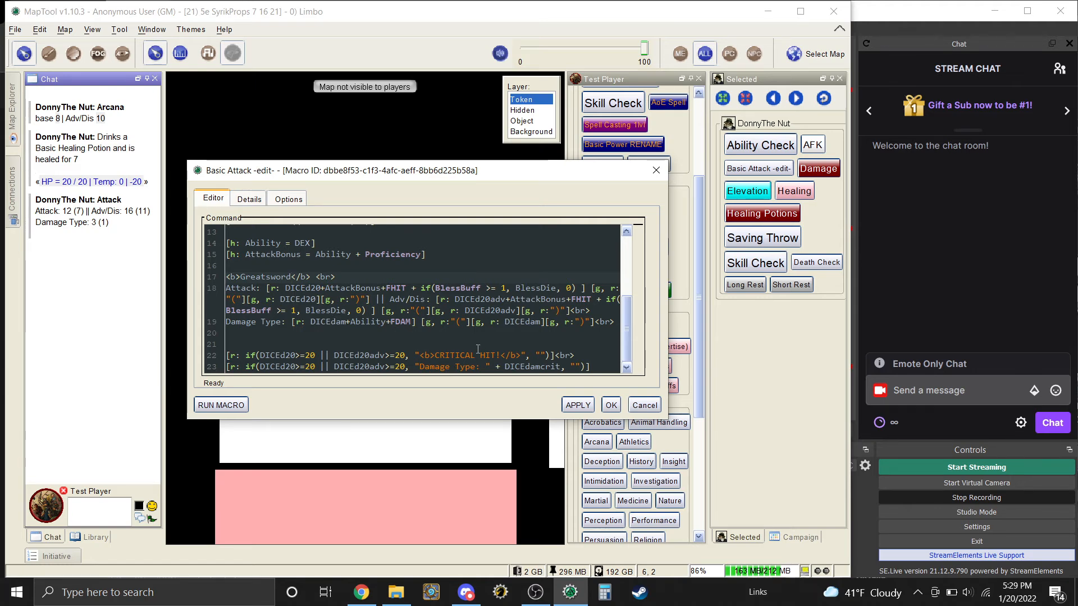
Step: Replace the Damage Type label in the regular damage line of the macro code with Slashing
scroll(530, 333, "up", 4)
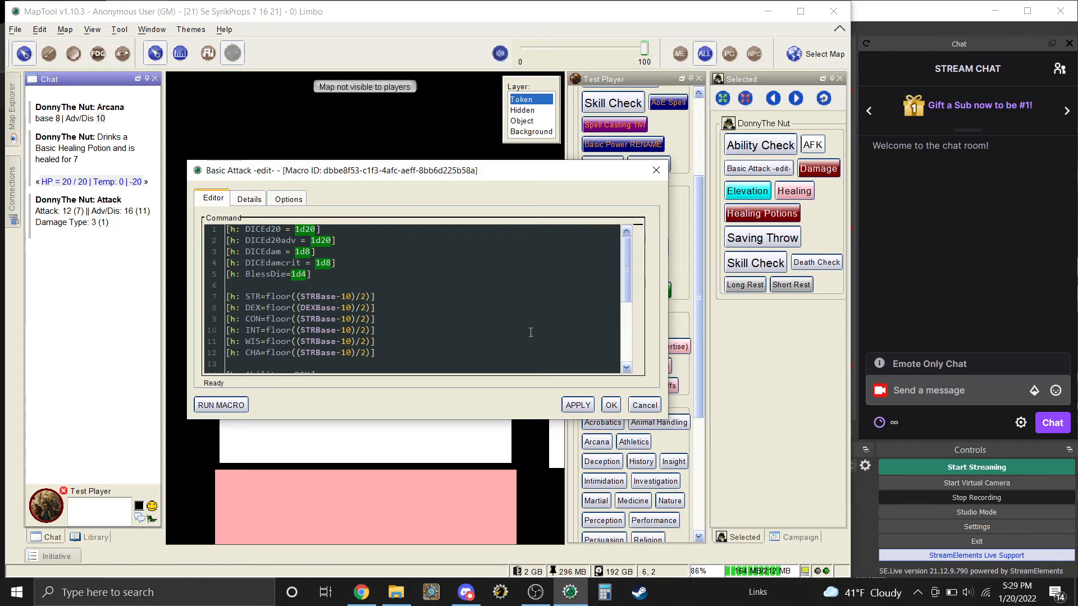
scroll(530, 333, "down", 3)
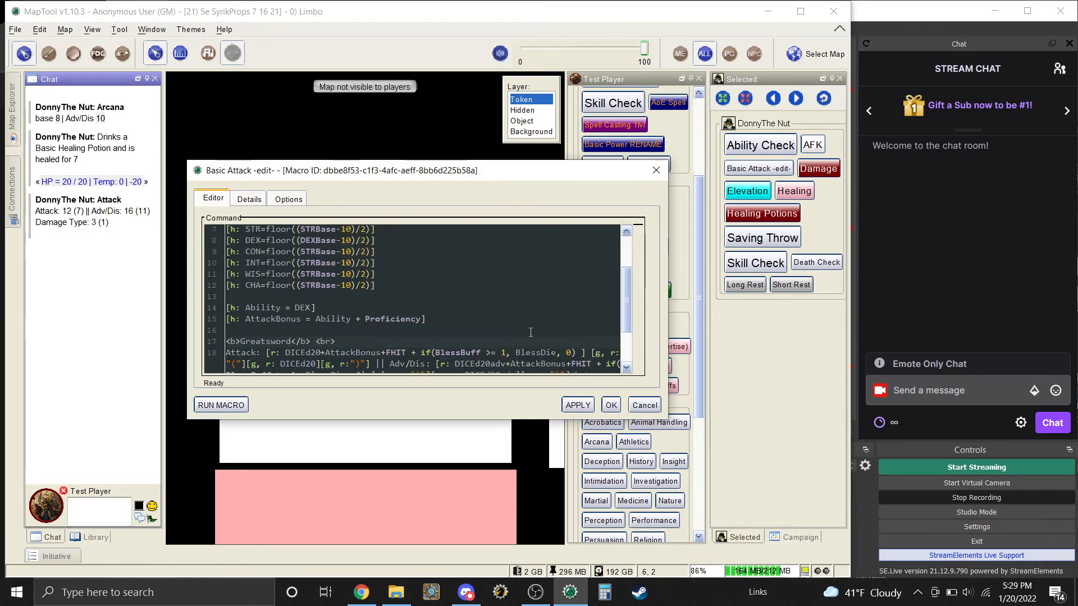
scroll(531, 333, "down", 1)
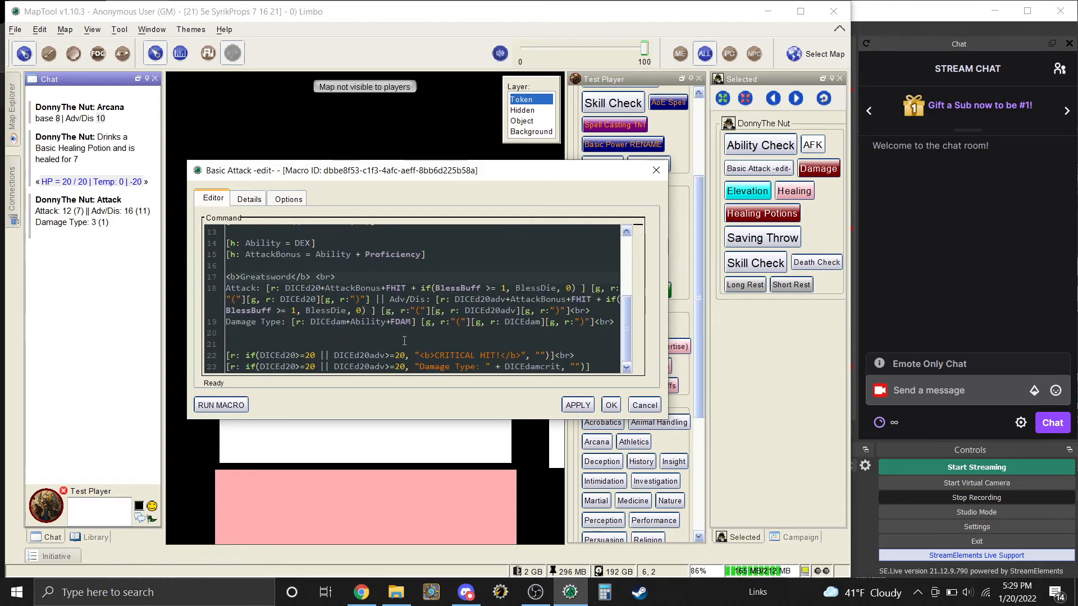
left_click(297, 323)
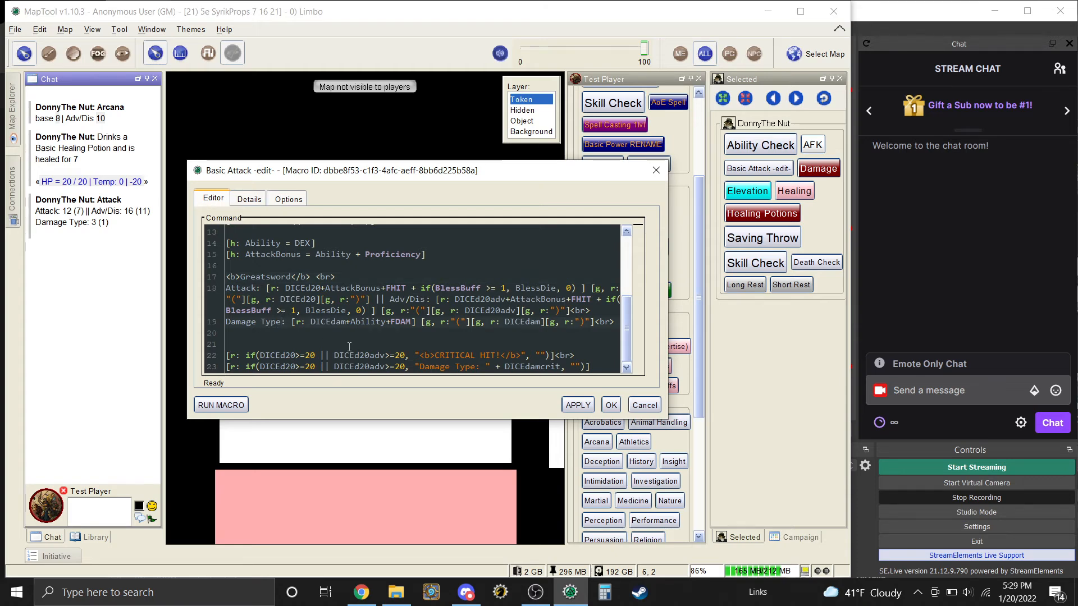
key("BackSpace")
key("BackSpace")
key("BackSpace")
key("BackSpace")
key("BackSpace")
key("BackSpace")
key("BackSpace")
key("BackSpace")
key("BackSpace")
key("BackSpace")
key("BackSpace")
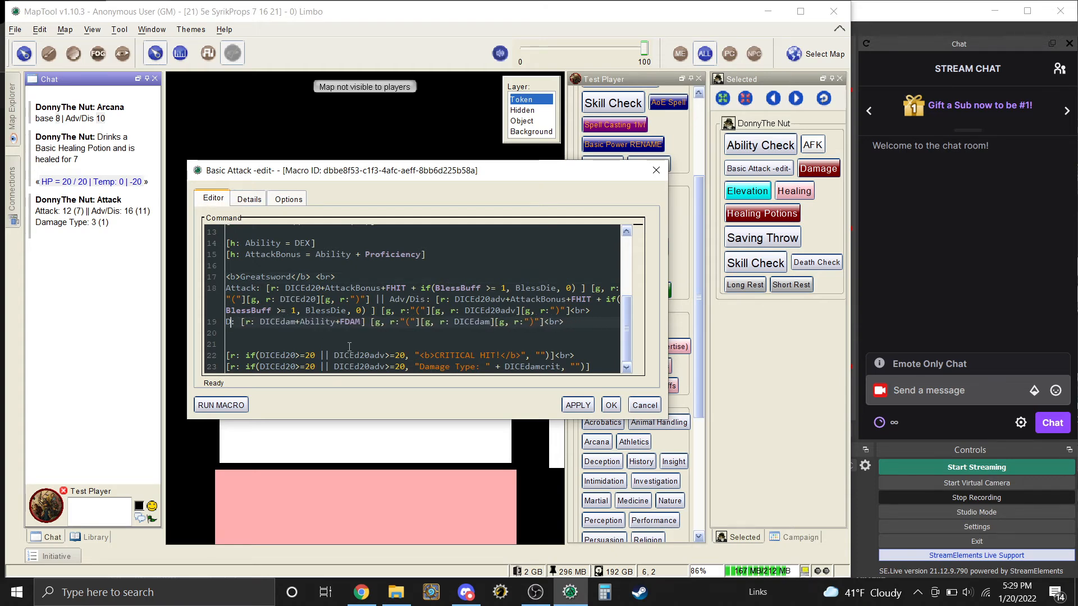
type("S")
type("lashin")
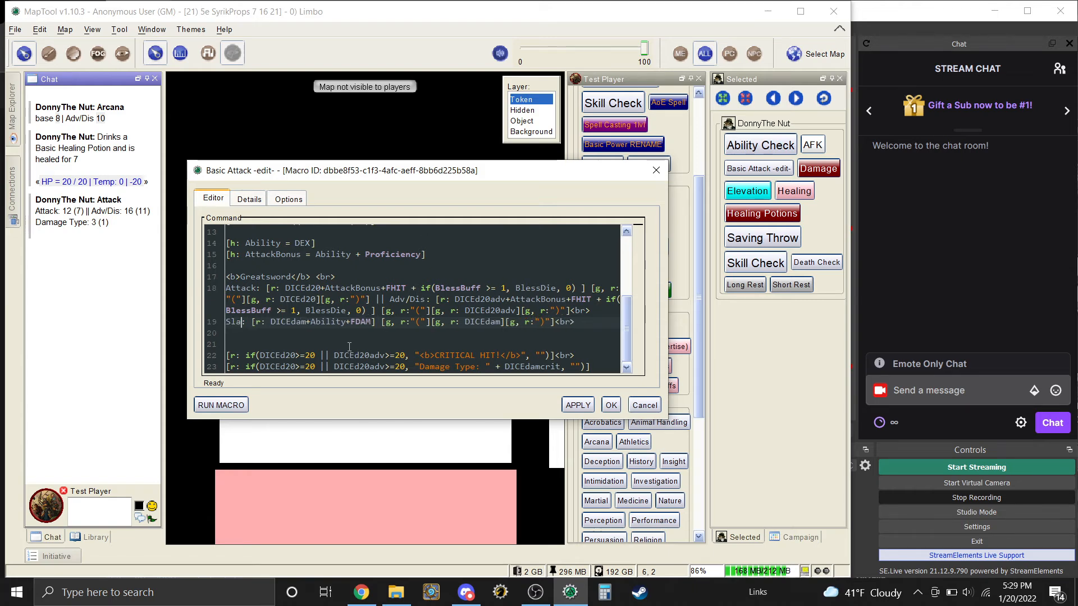
type("g")
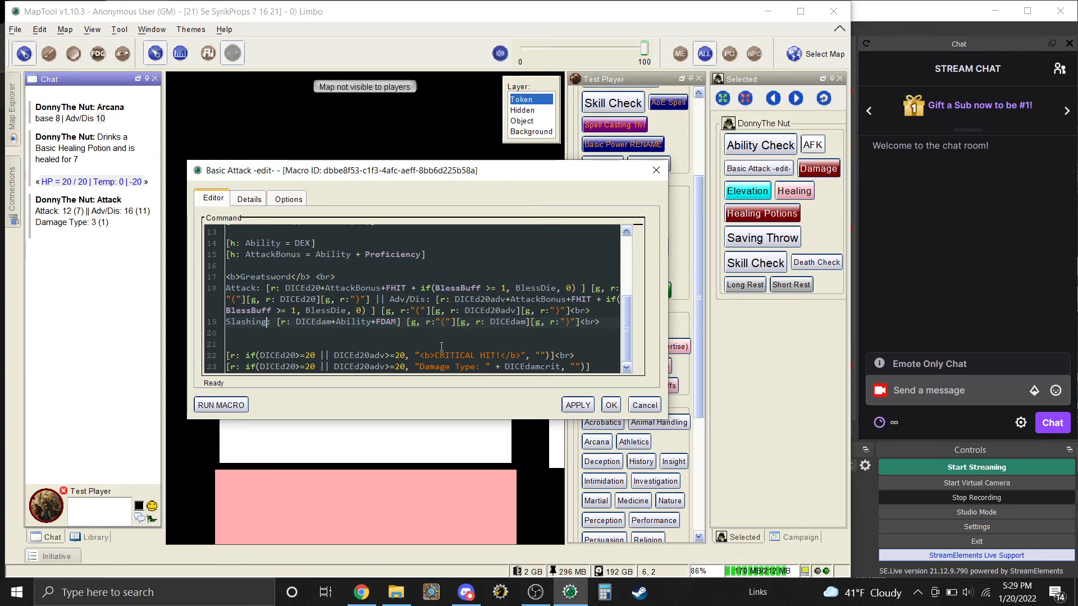
Step: Save the edited macro code and run DonnyThe Nut's Basic Attack -edit- macro to roll an attack in the chat
scroll(422, 298, "up", 1)
scroll(422, 298, "up", 1)
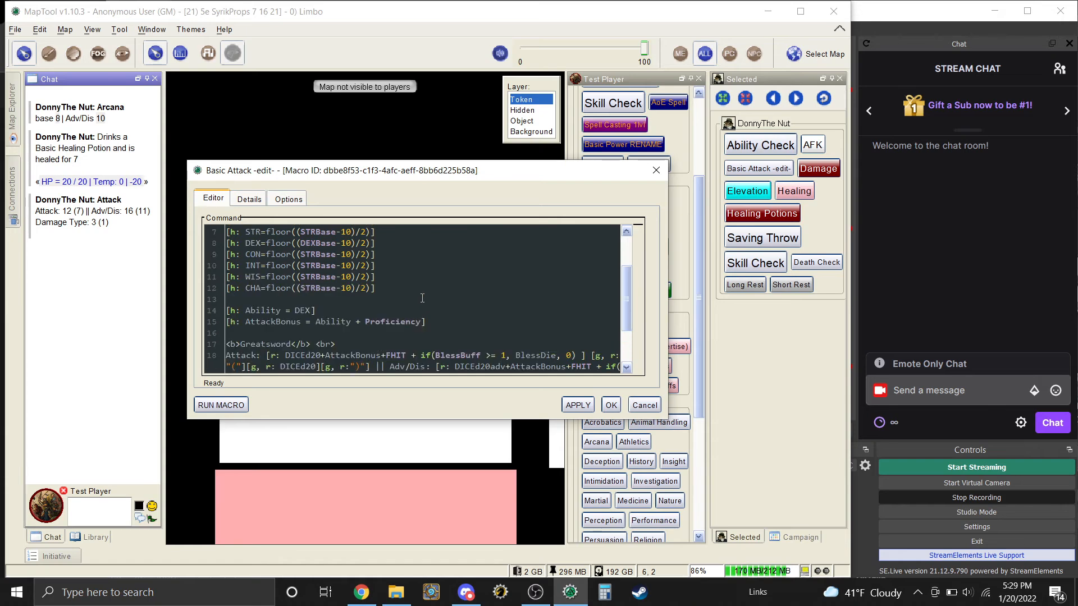
scroll(422, 298, "down", 2)
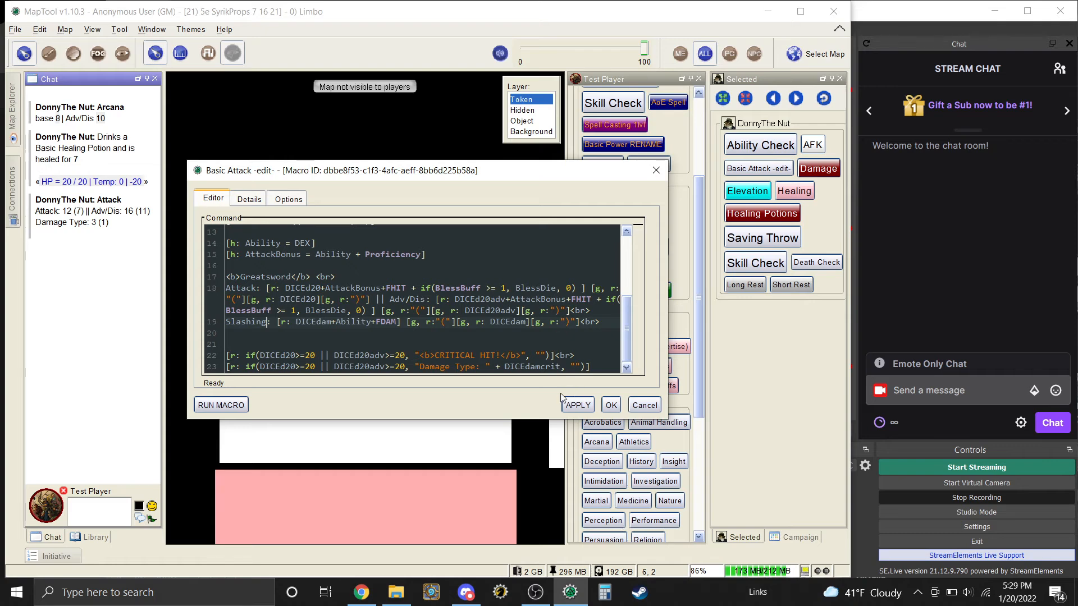
left_click(577, 405)
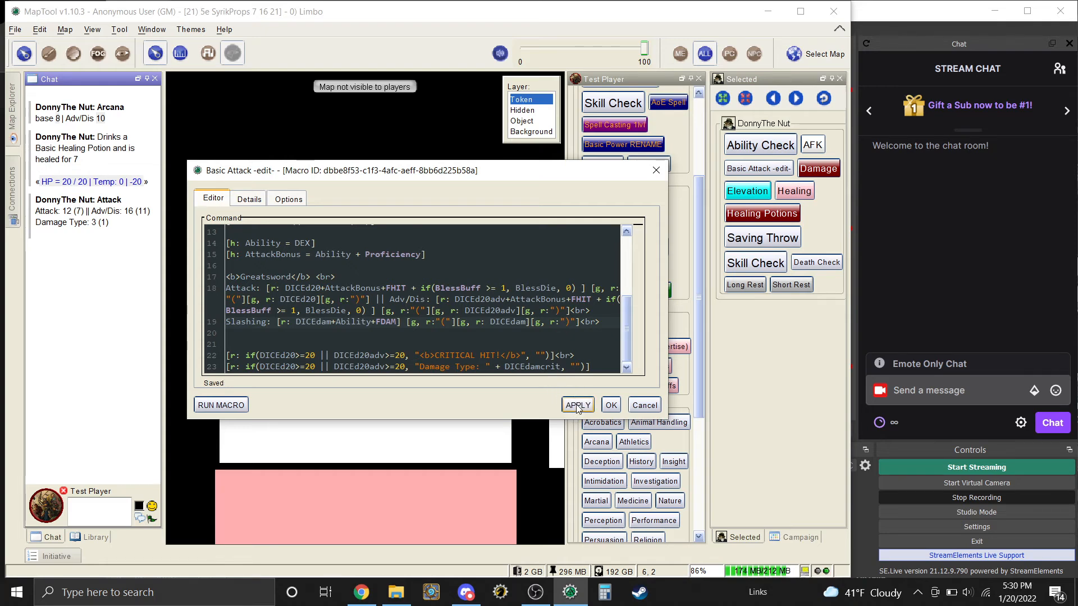
left_click(611, 405)
left_click(777, 174)
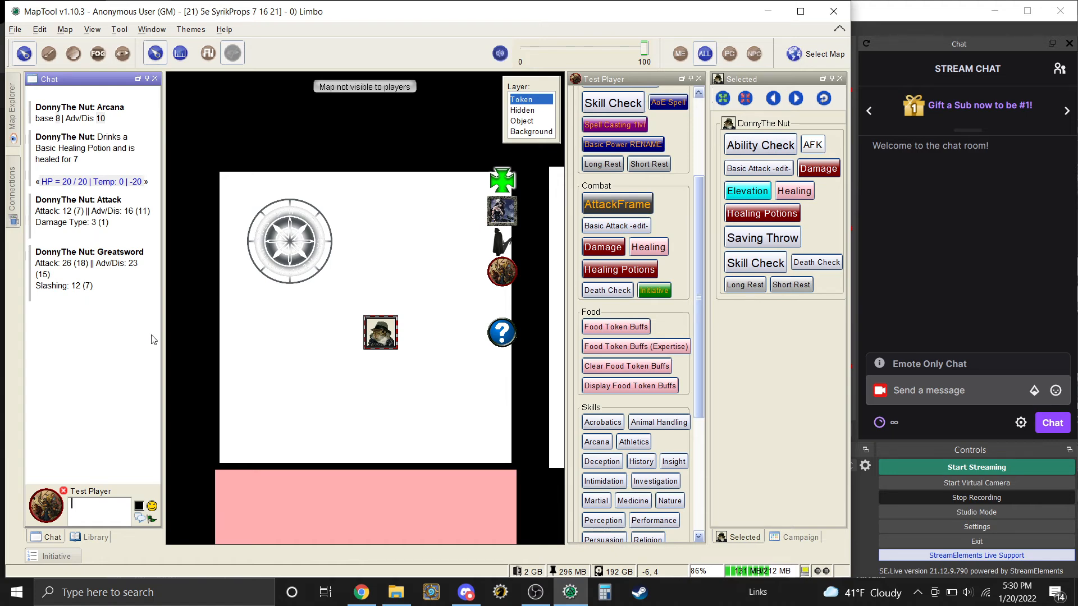
Step: Reopen DonnyThe Nut's Basic Attack -edit- macro for editing and change its label to "greatsword"
right_click(761, 171)
left_click(749, 297)
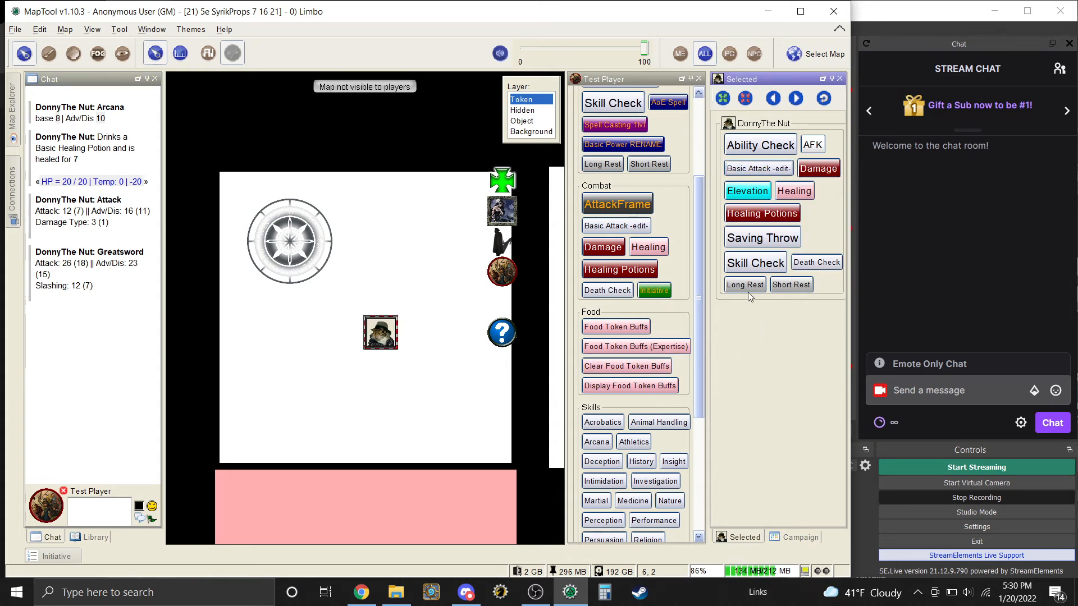
right_click(754, 169)
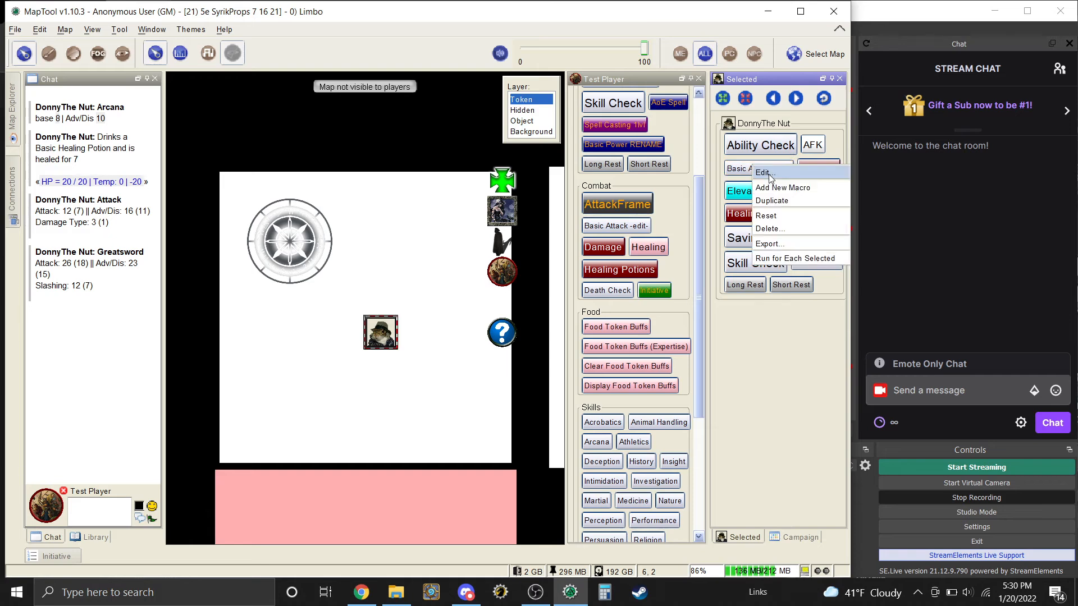
left_click(768, 175)
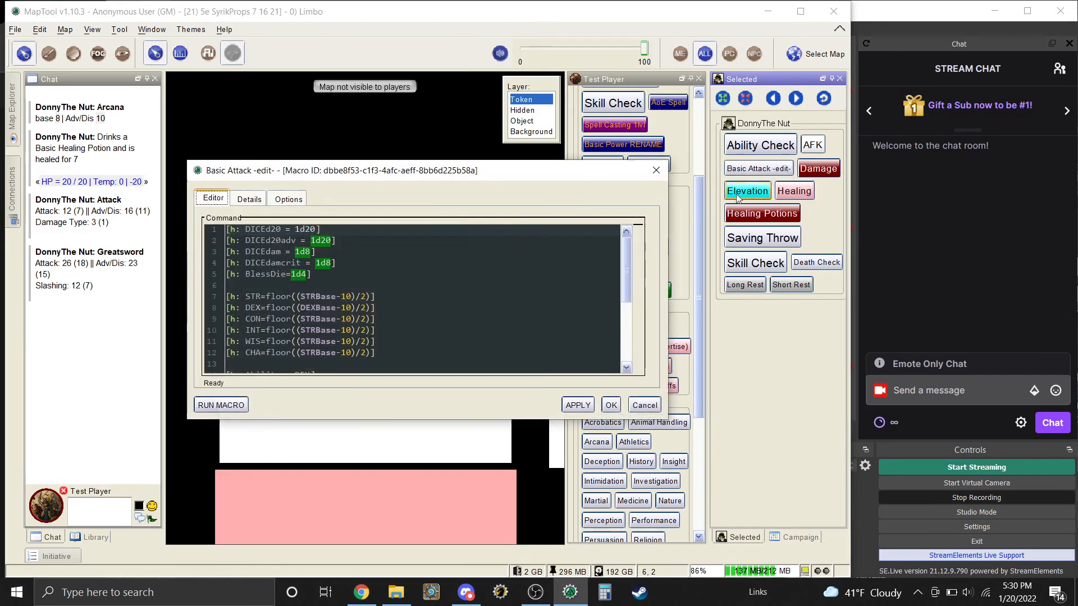
left_click(254, 202)
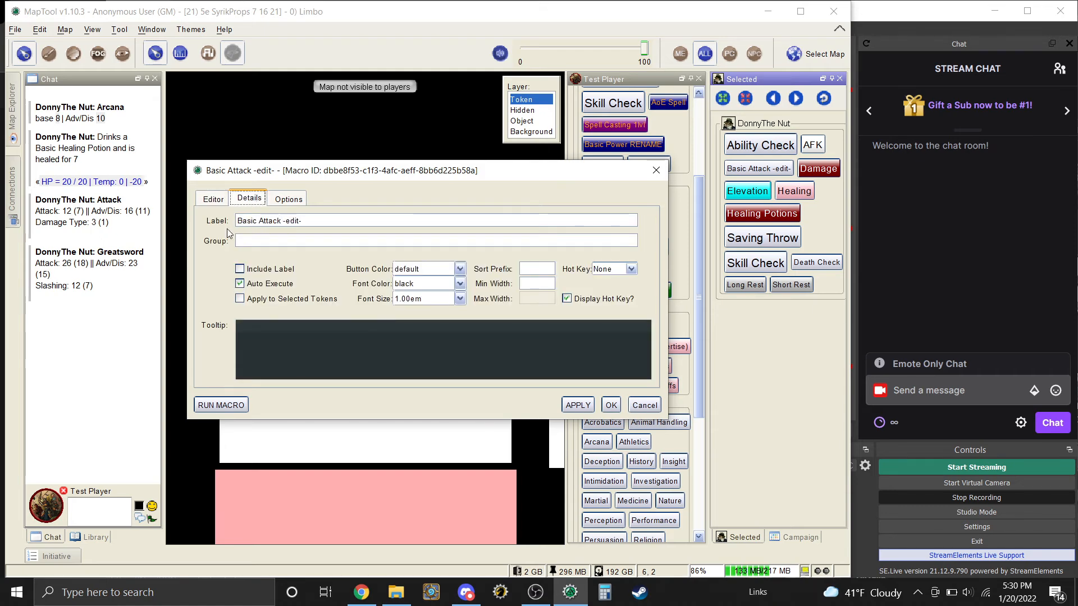
left_click(259, 220)
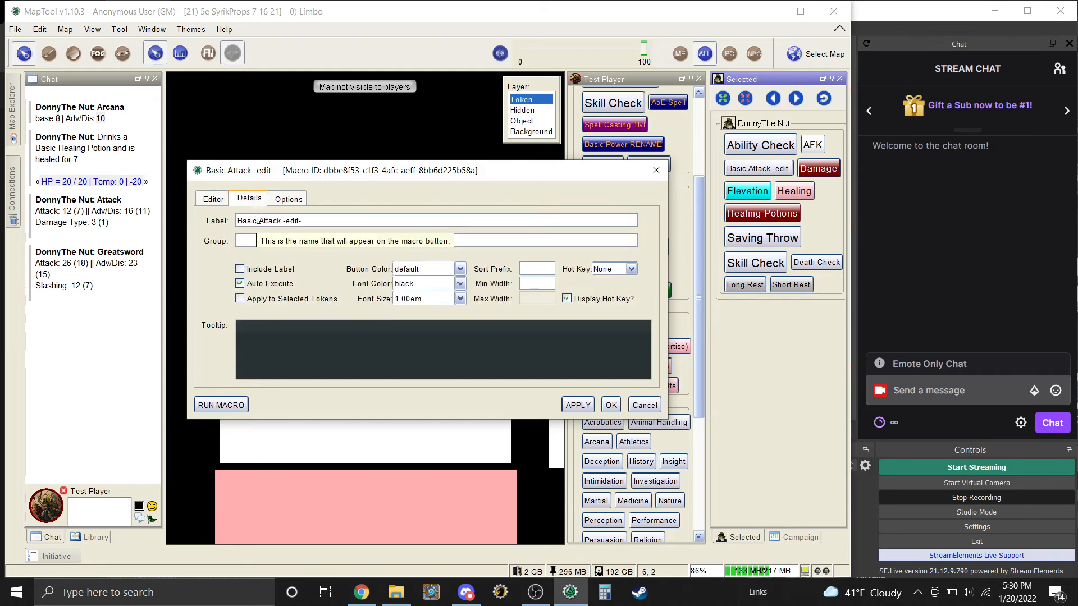
left_click_drag(309, 223, 227, 224)
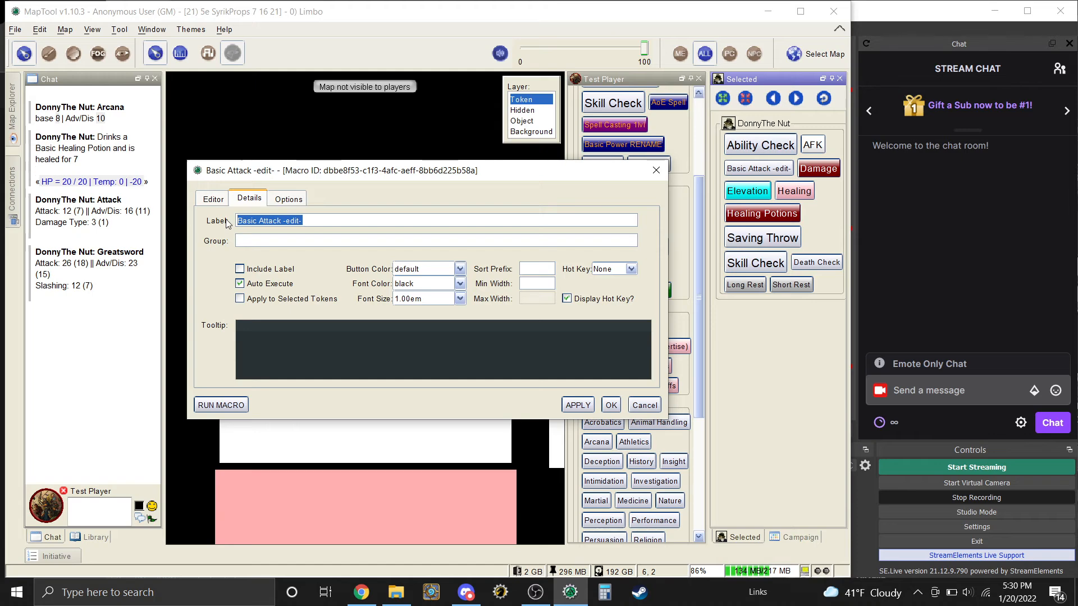
type("great")
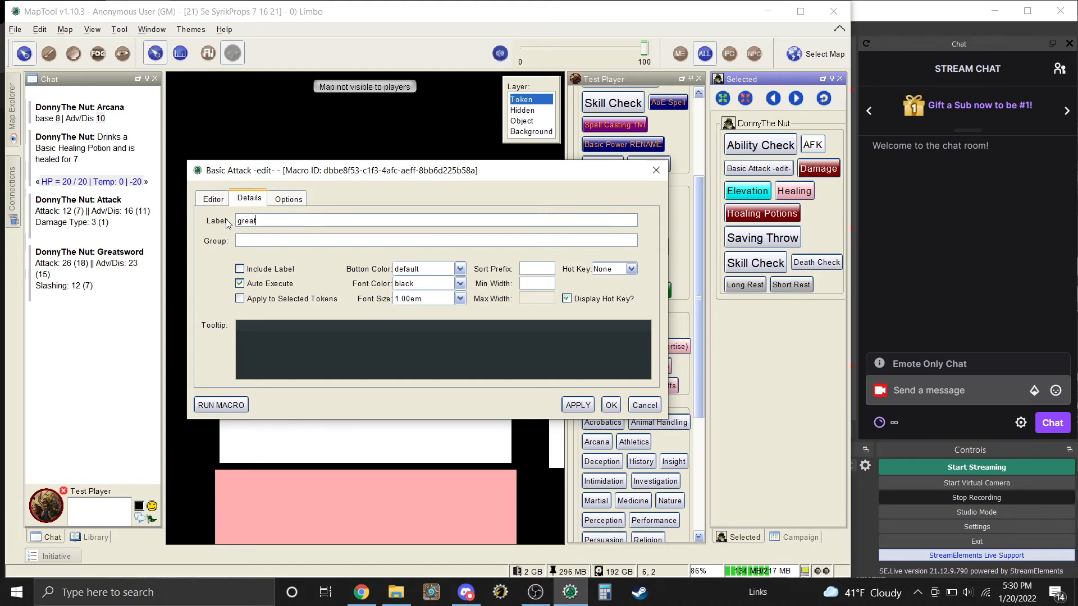
type("sword")
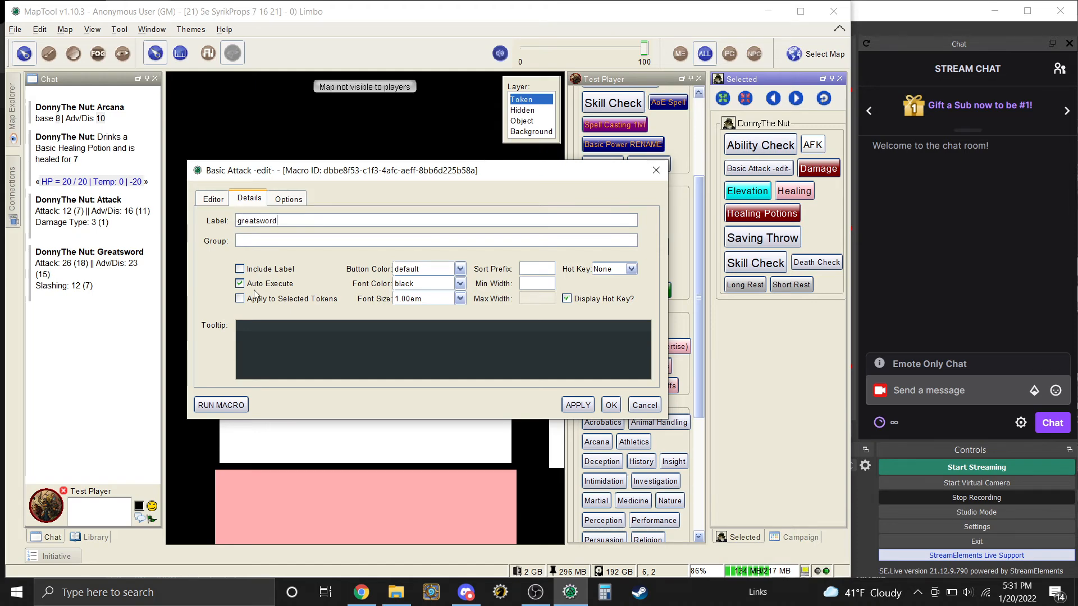
Step: Put the macro in the group "attacks", give it the tooltip "extra attack, 5ft", and save the changes
left_click(259, 245)
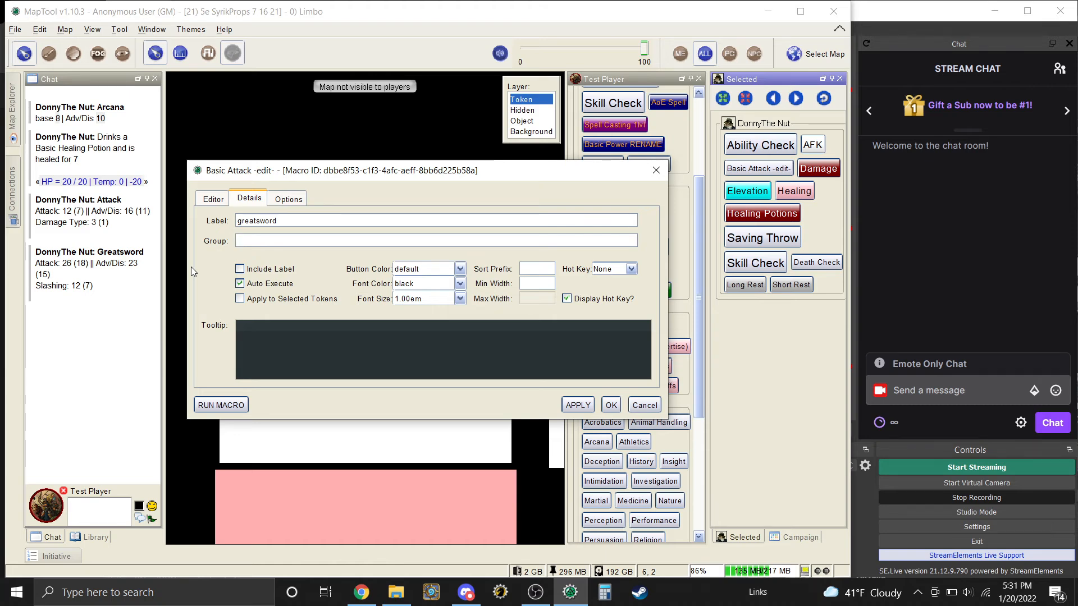
type("attacks")
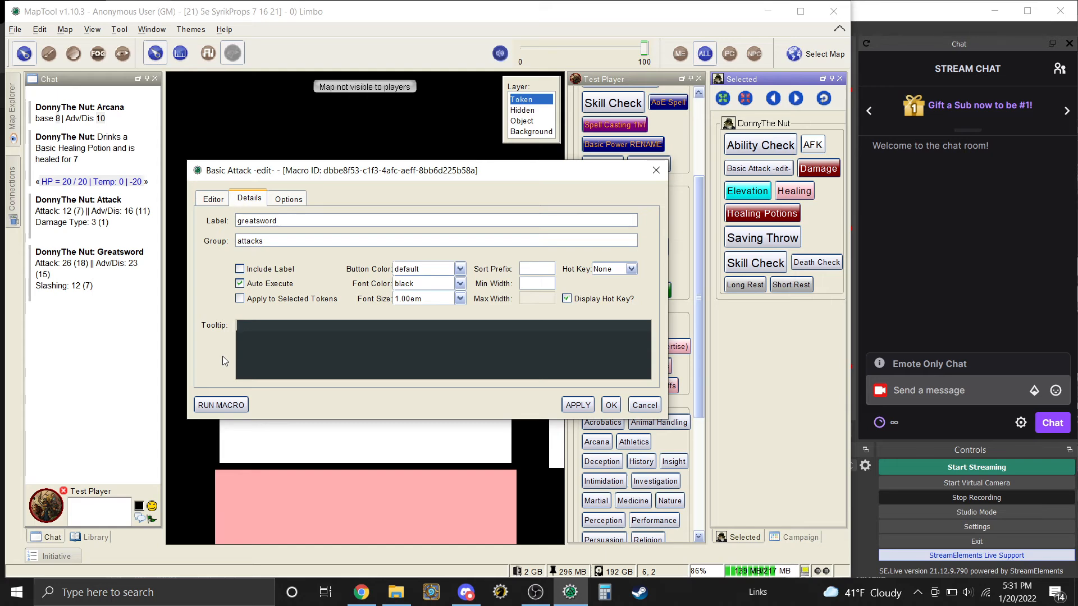
type("extra attack")
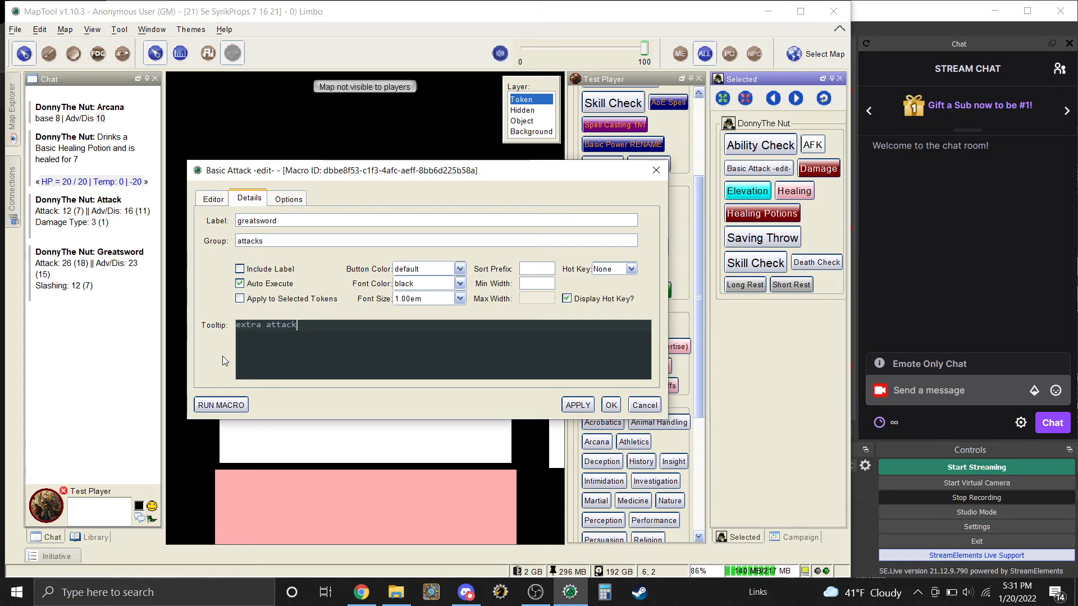
type(", 5ft")
left_click(575, 406)
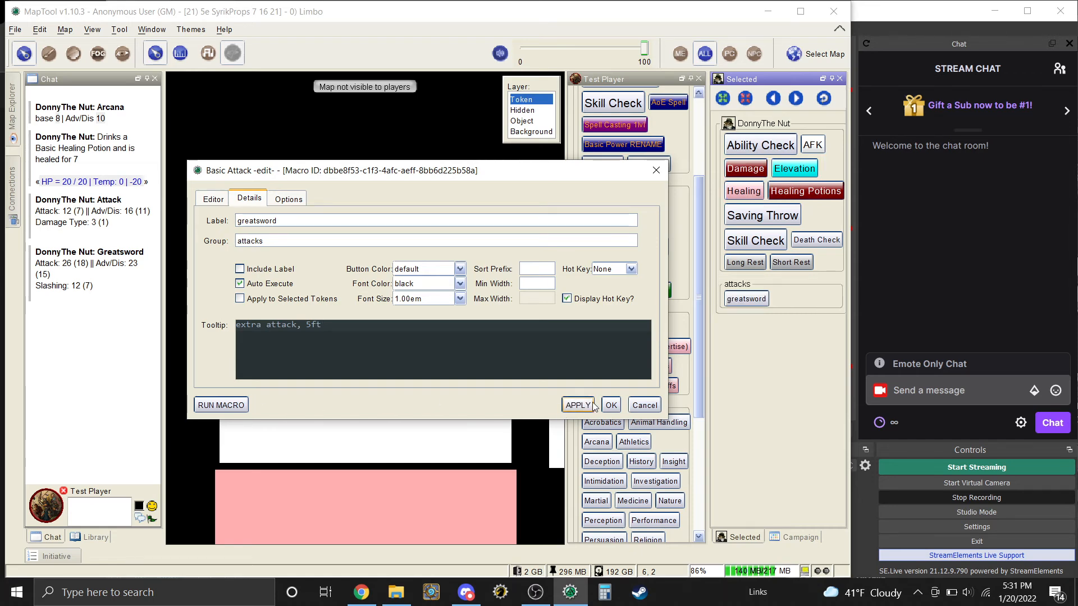
left_click(607, 406)
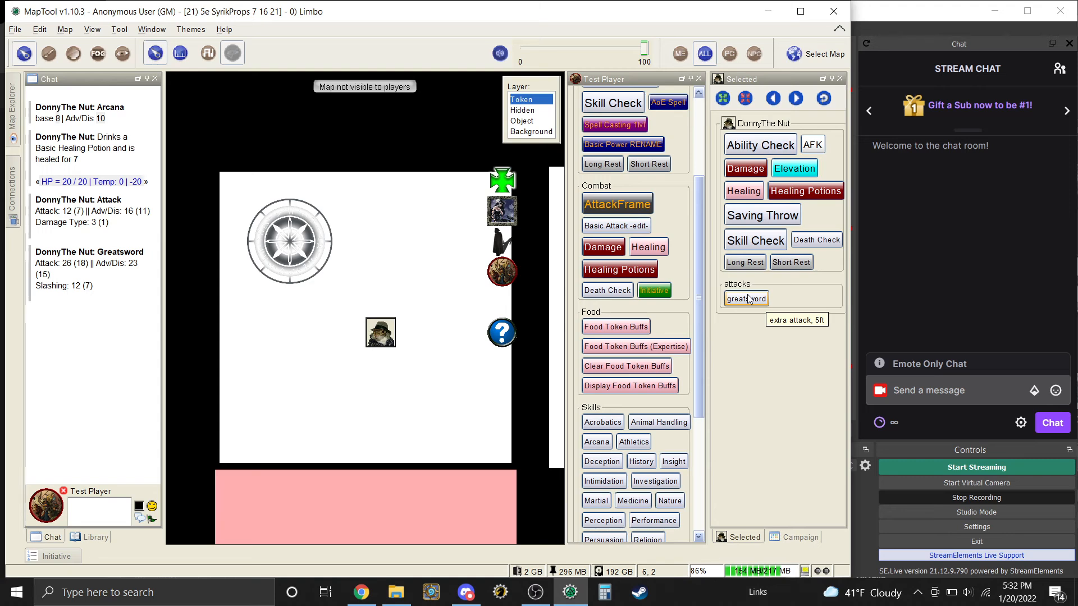
Step: Run DonnyThe Nut's greatsword macro to roll an attack in the chat
left_click(747, 299)
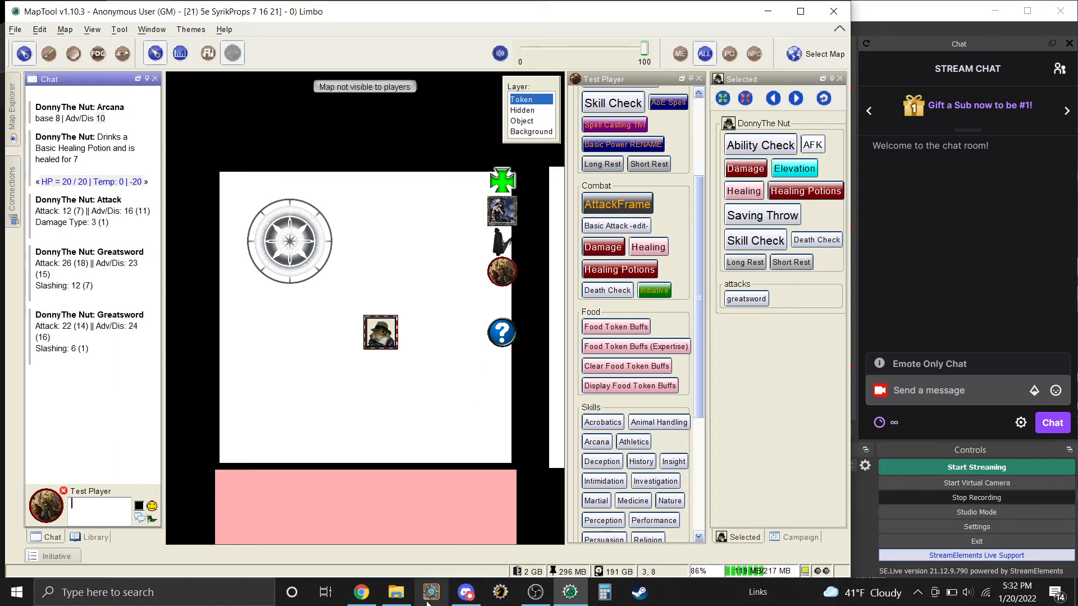
Step: Switch to File Explorer and open the "spell tome" folder in Pictures, moving the window so the map stays reachable
left_click(410, 601)
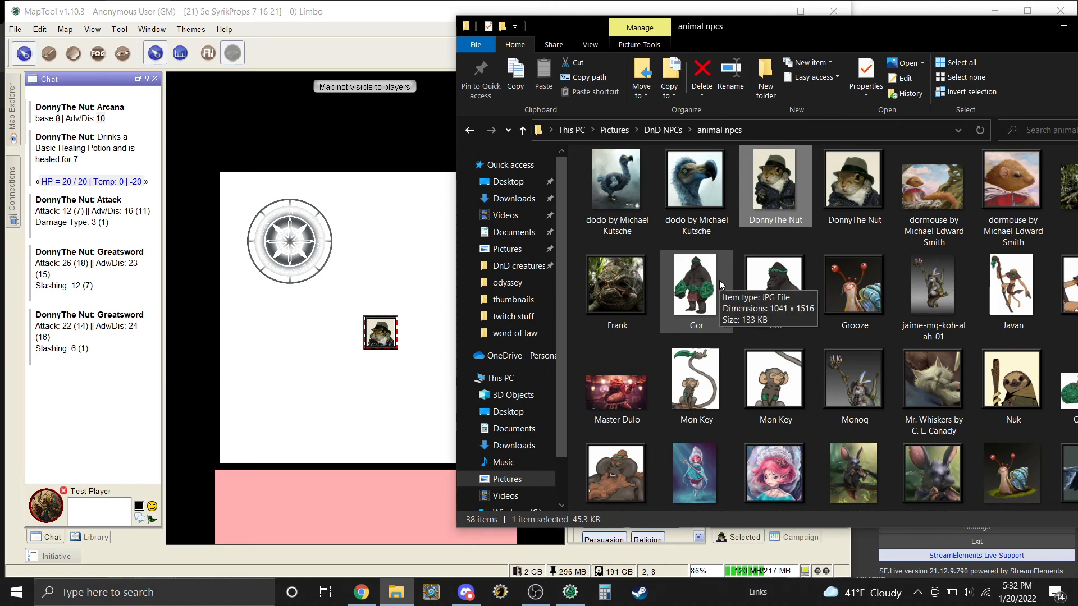
left_click(615, 130)
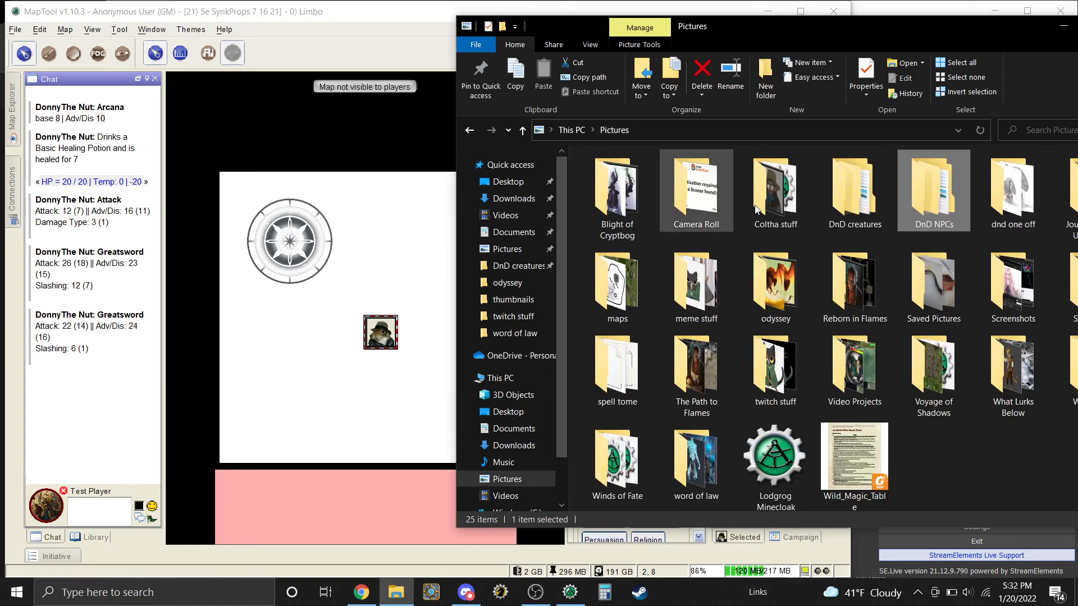
double_click(633, 367)
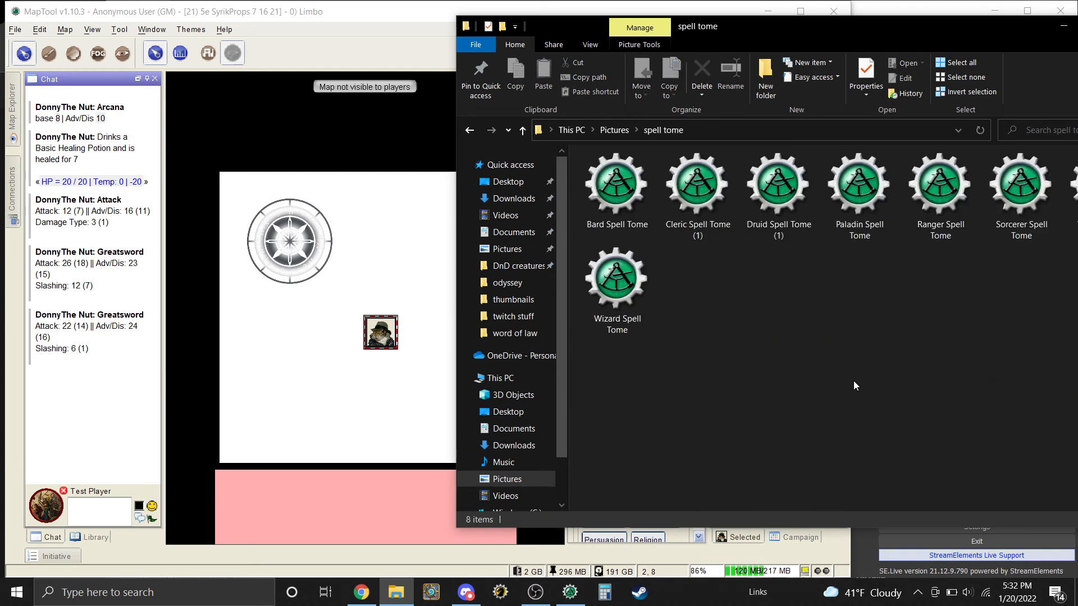
left_click_drag(886, 34, 813, 27)
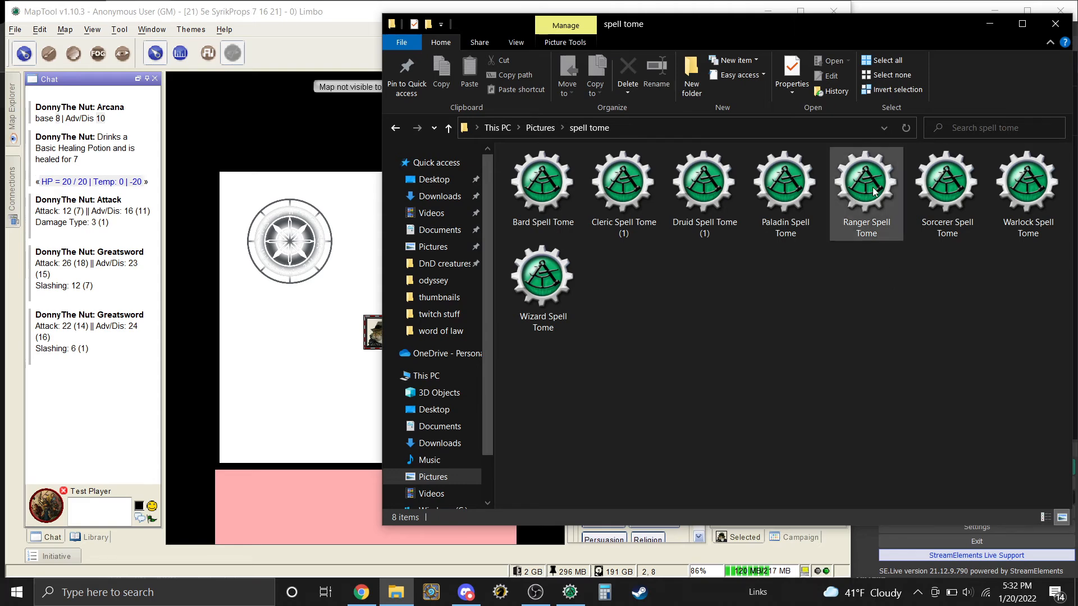
Step: Add the Ranger Spell Tome token file to the MapTool map and place the token beside DonnyThe Nut
left_click_drag(865, 185, 280, 369)
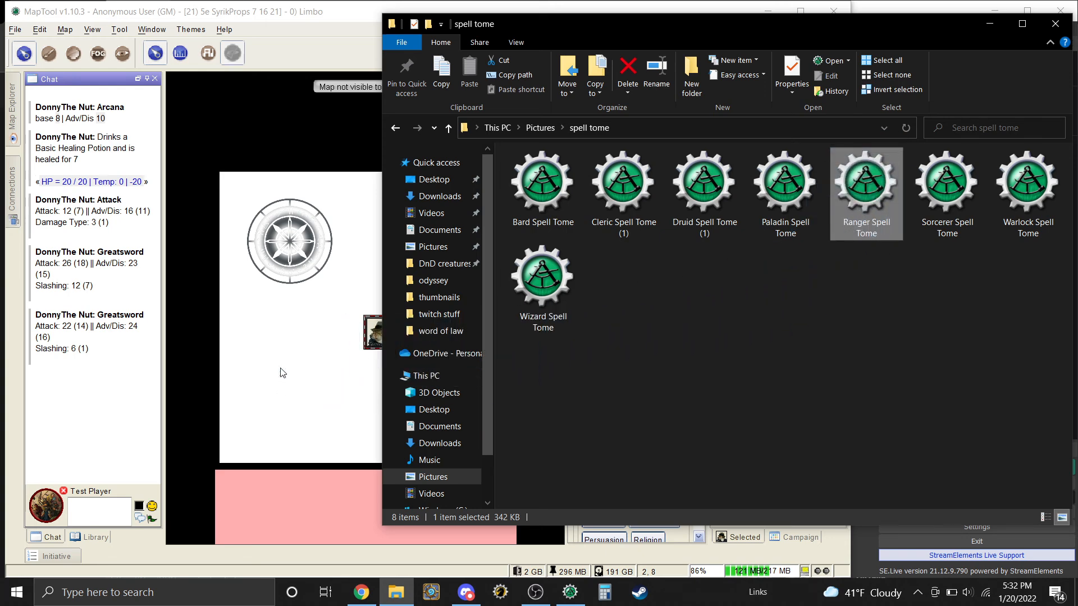
left_click(286, 414)
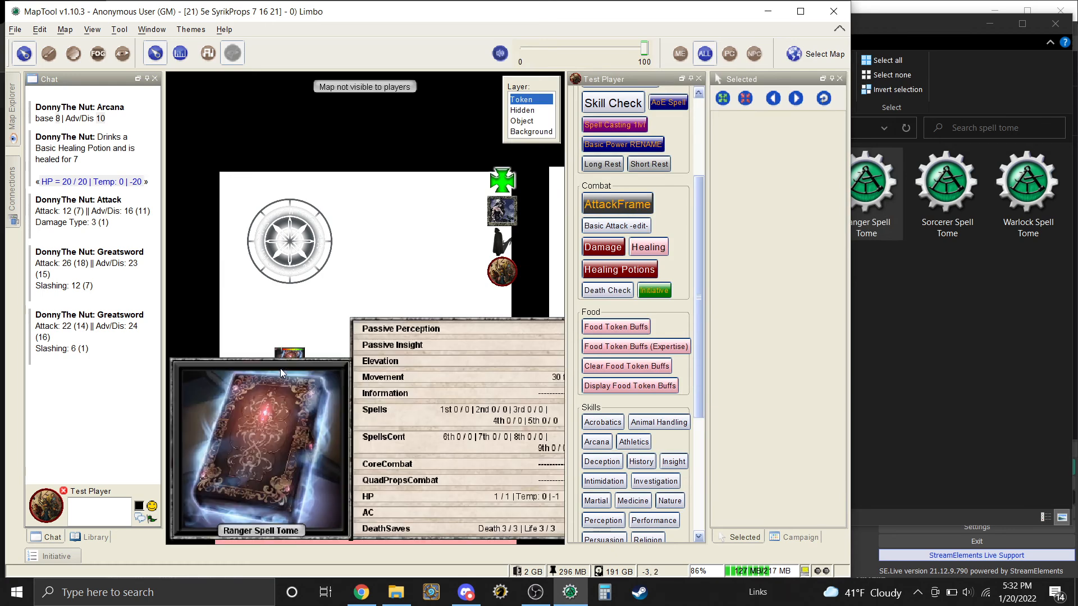
left_click(289, 364)
left_click_drag(289, 363, 319, 334)
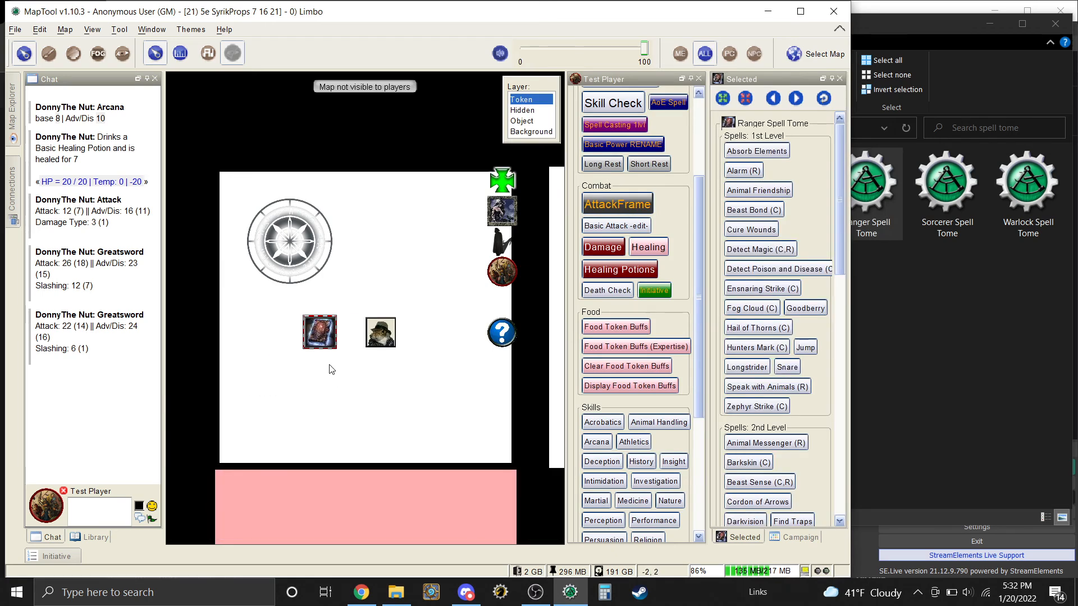
Step: Impersonate the Ranger Spell Tome token and show its 1st-level spell macros
mouse_move(316, 341)
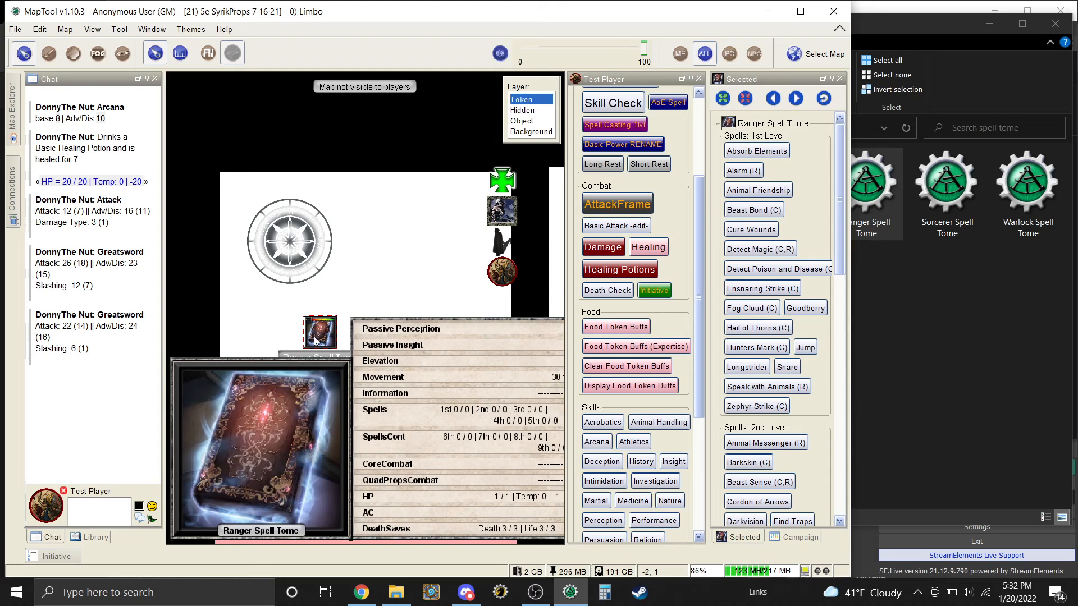
right_click(316, 340)
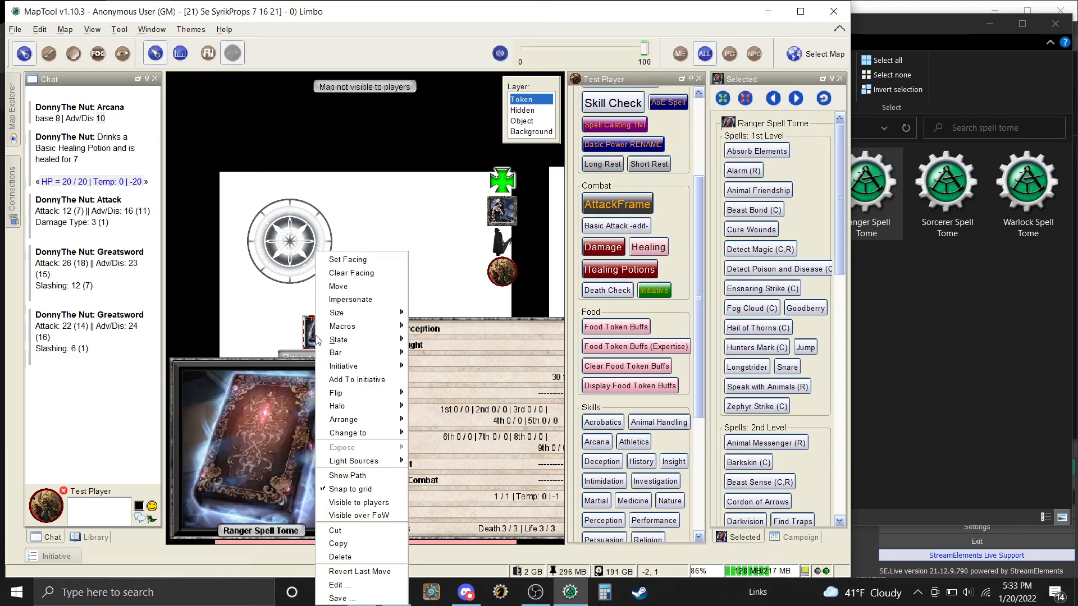
left_click(364, 300)
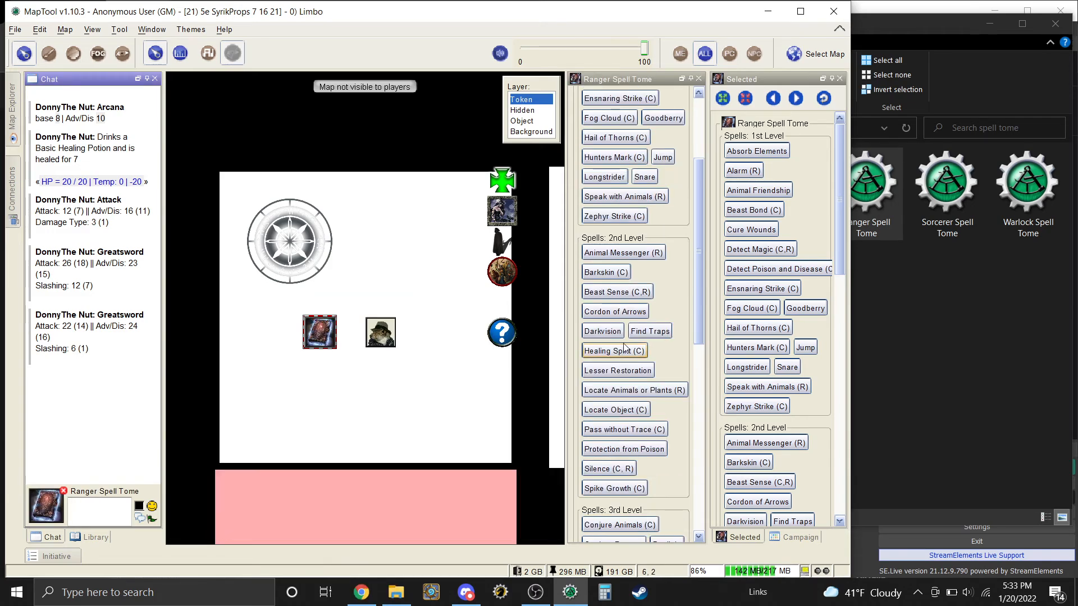
scroll(642, 358, "up", 2)
scroll(643, 358, "up", 2)
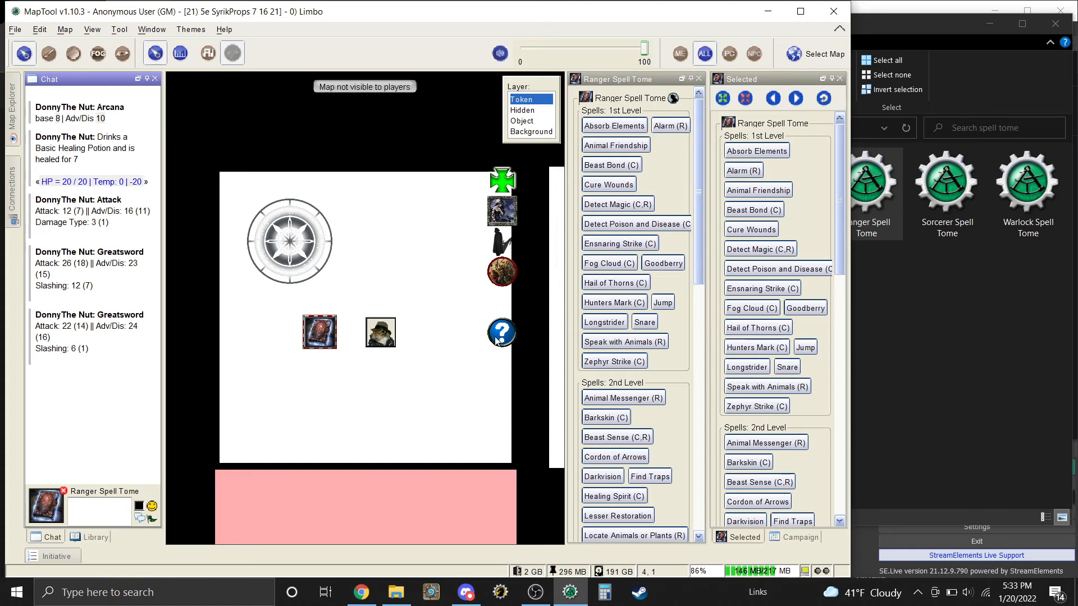
Step: Select the DonnyThe Nut token and copy the Cure Wounds macro onto it from the Ranger Spell Tome
left_click(369, 339)
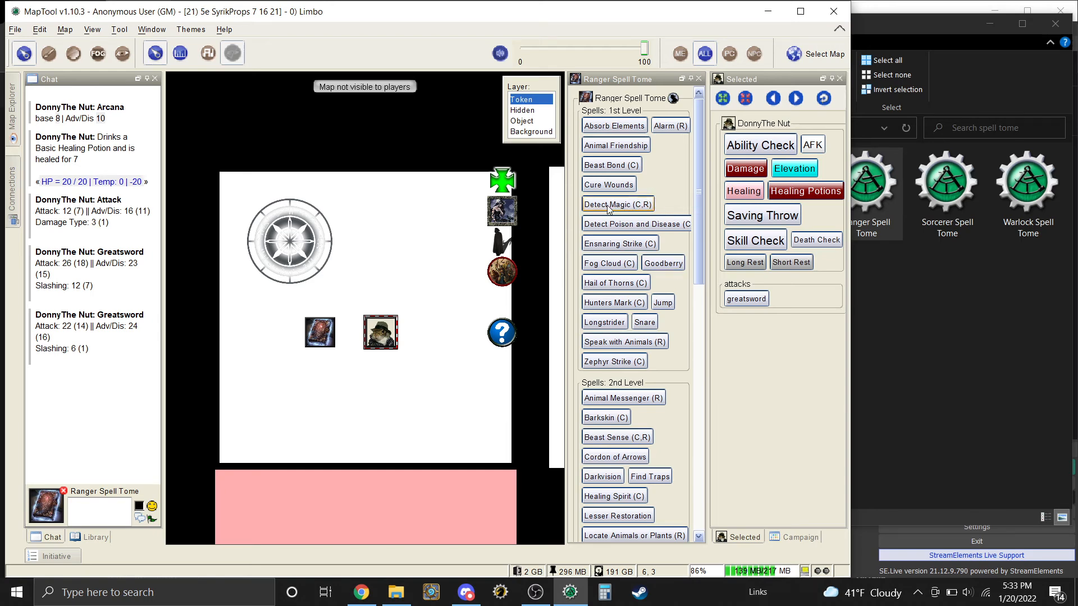
left_click_drag(612, 188, 612, 189)
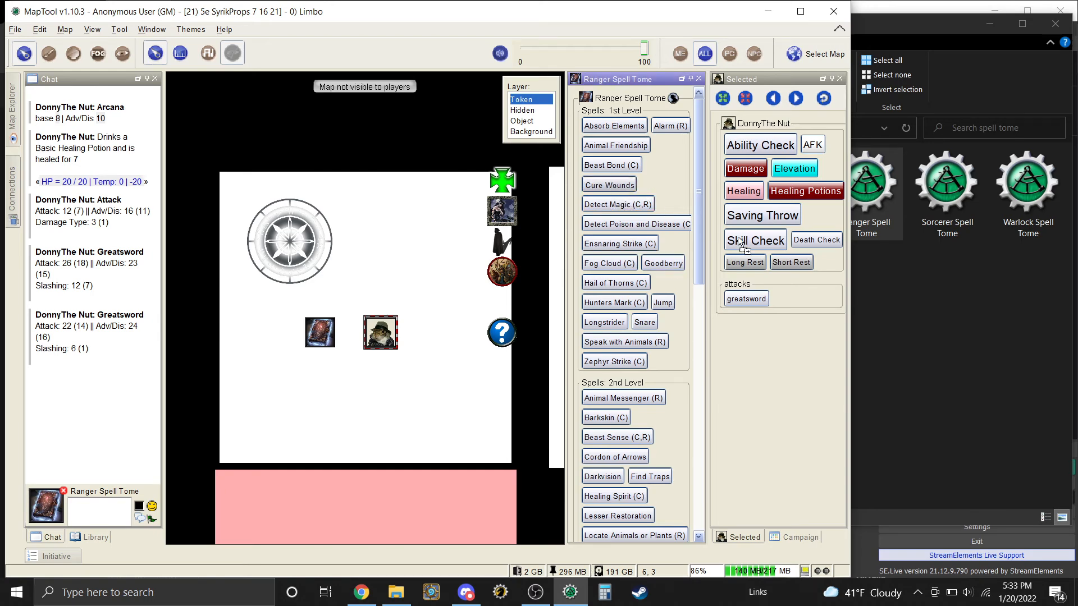
left_click_drag(737, 237, 821, 212)
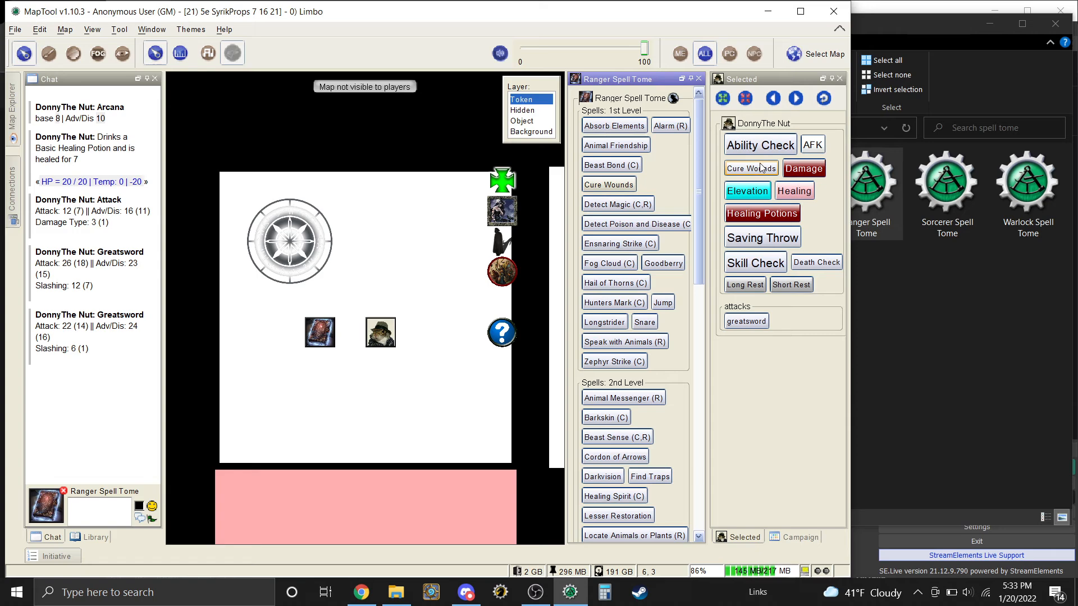
Step: Run DonnyThe Nut's Cure Wounds macro with the spell cast at level 1
left_click(435, 345)
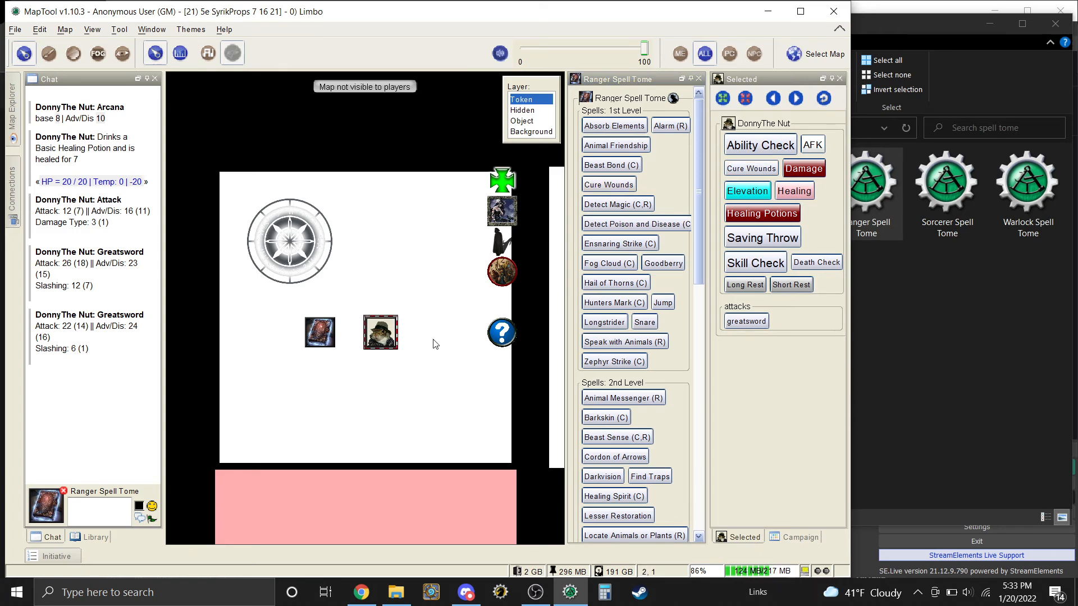
left_click(376, 335)
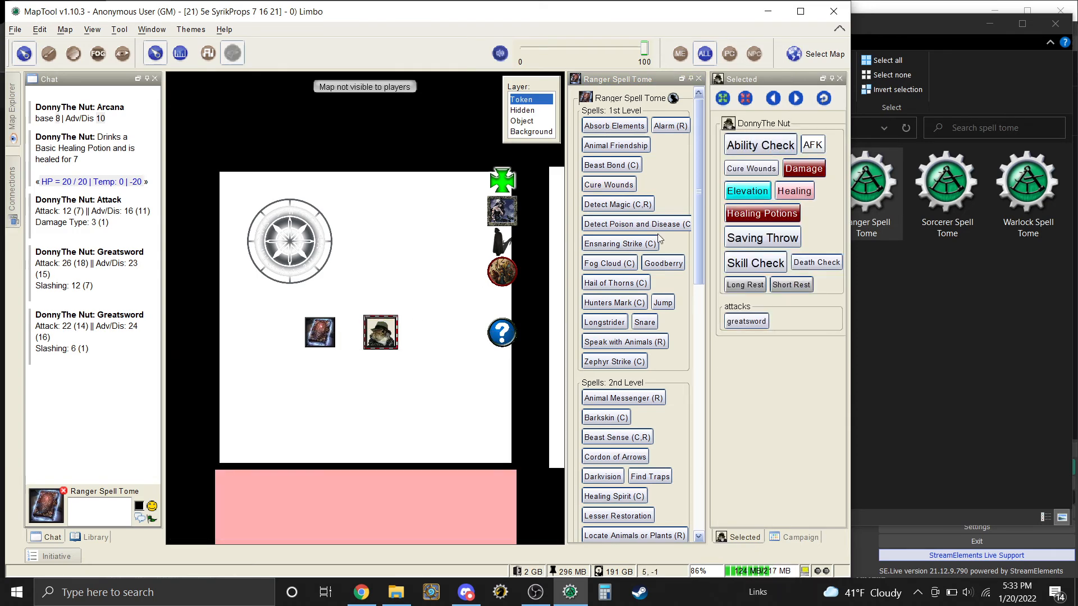
left_click(759, 170)
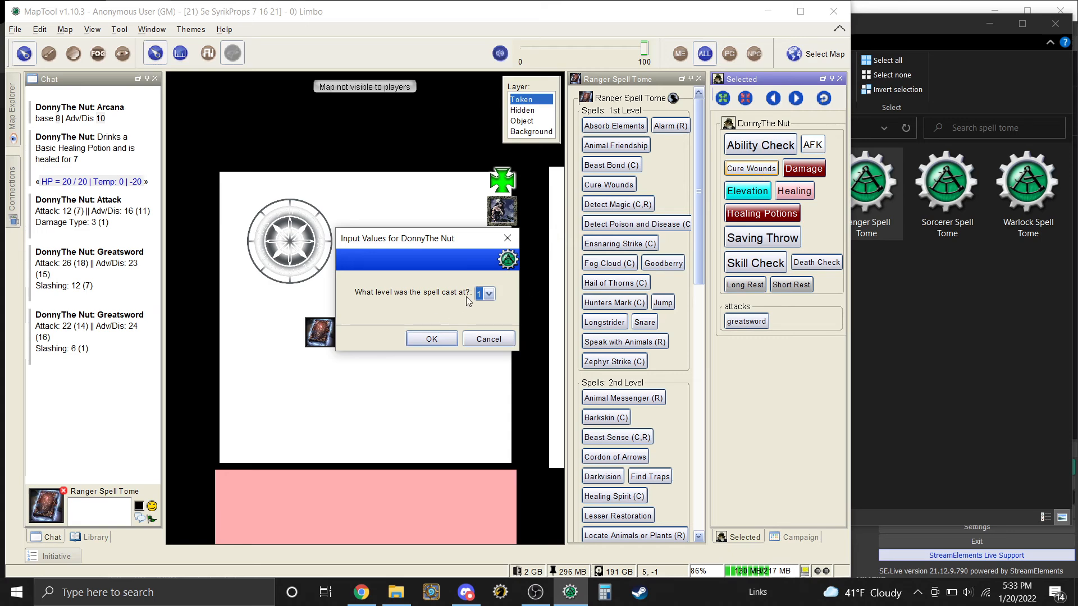
left_click(486, 295)
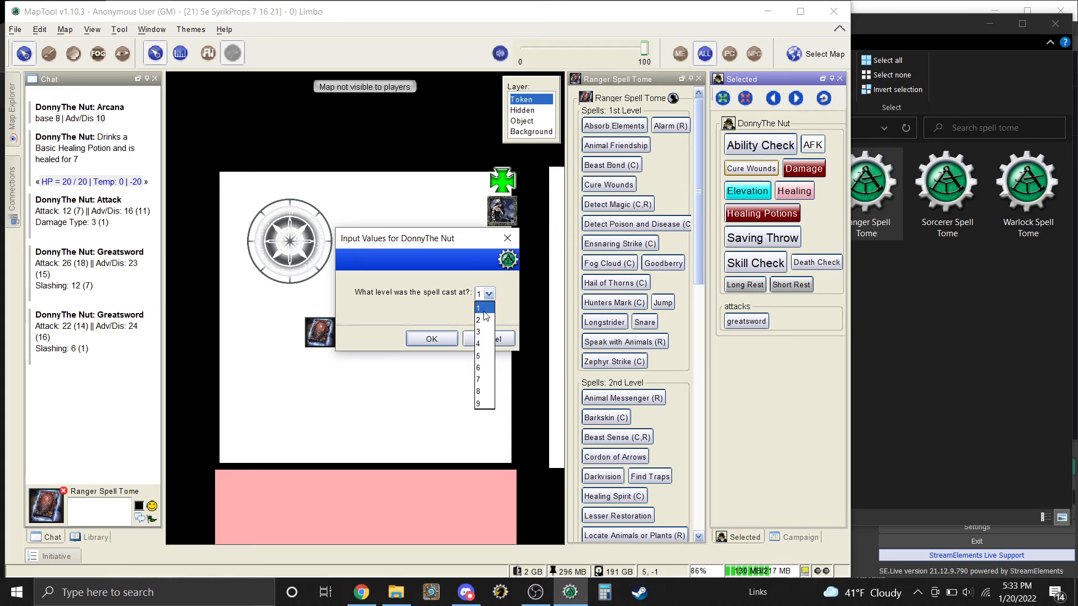
left_click(484, 311)
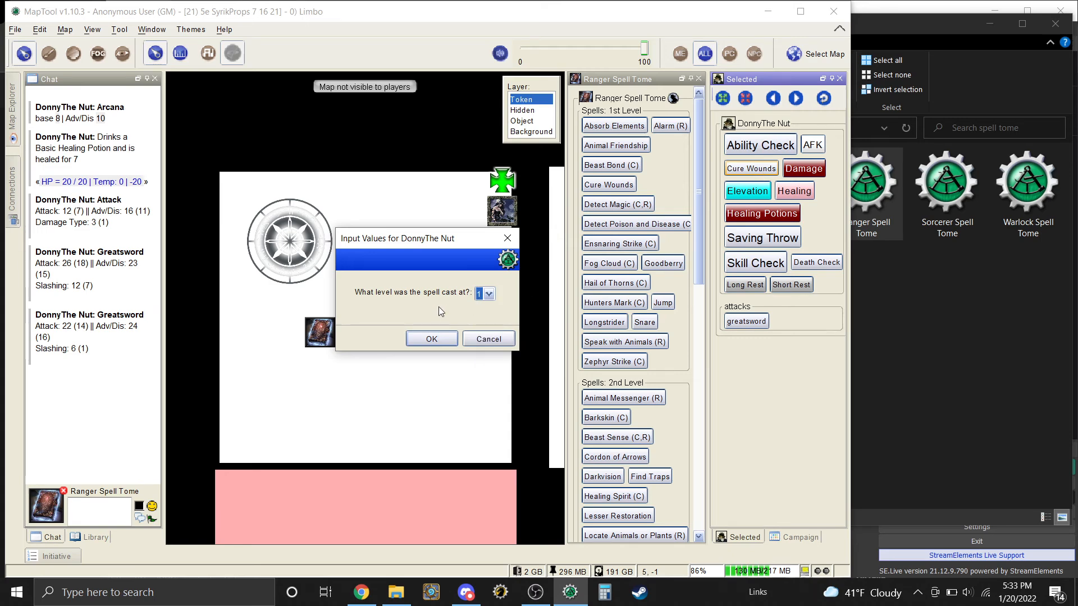
left_click(431, 338)
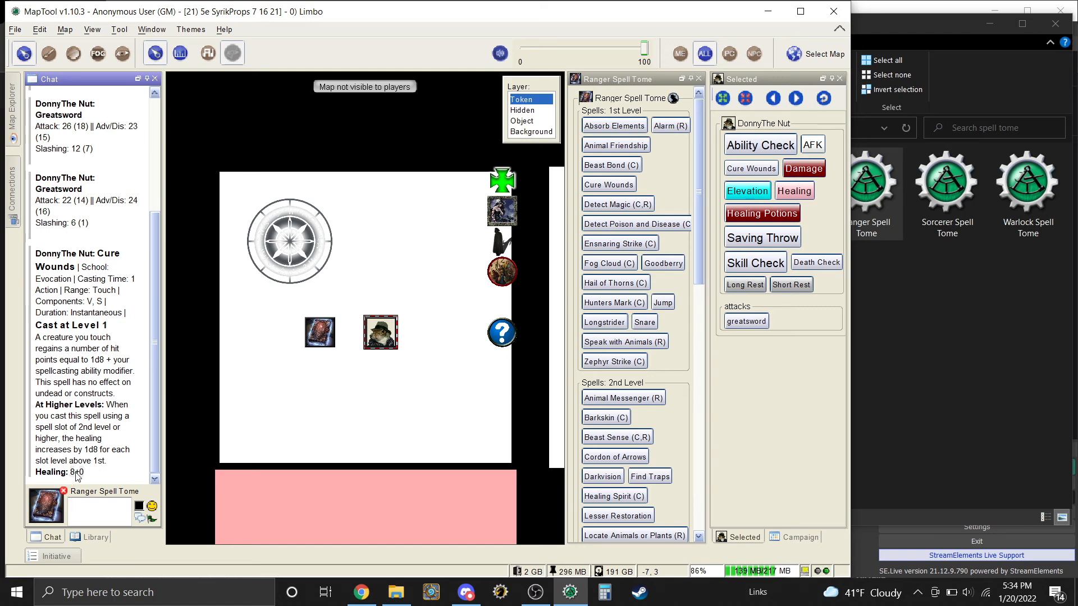
mouse_move(72, 472)
Step: Look through the Ranger Spell Tome's spell macros down to the 5th-level group
scroll(666, 464, "down", 5)
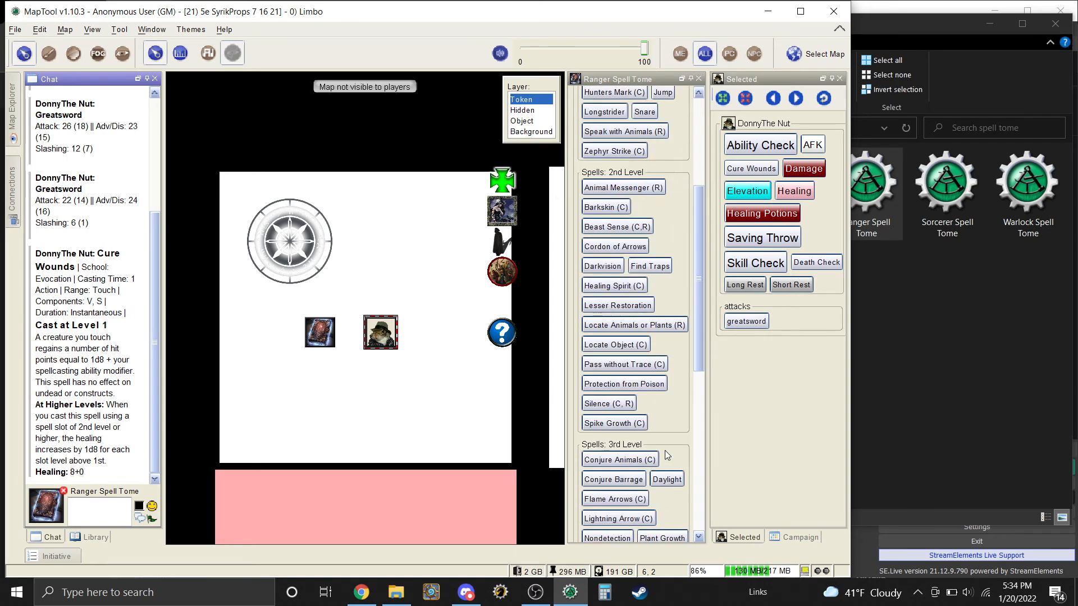
scroll(664, 440, "down", 1)
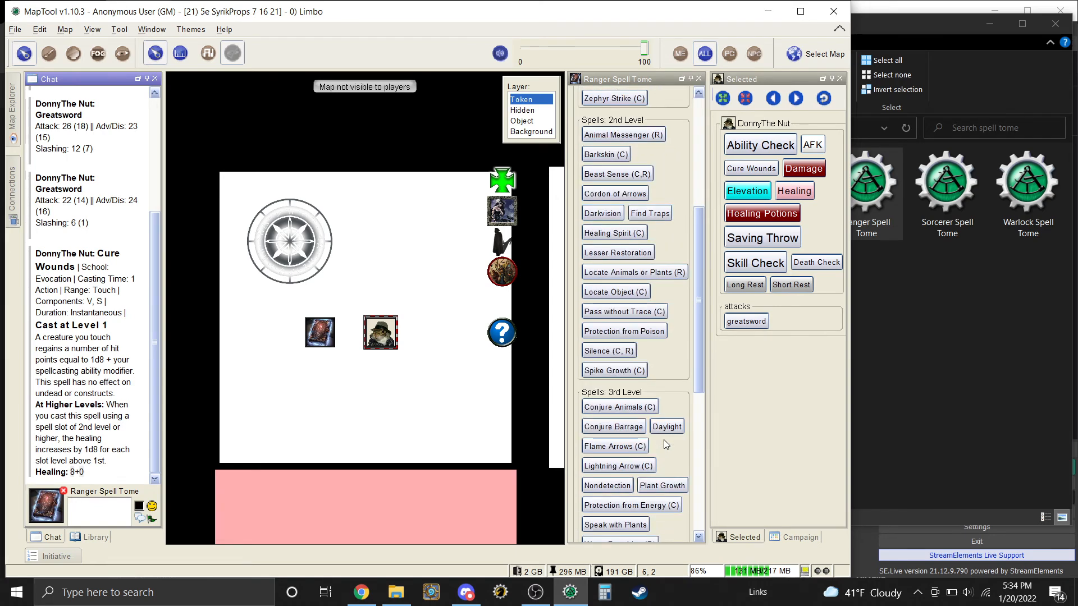
scroll(666, 442, "down", 6)
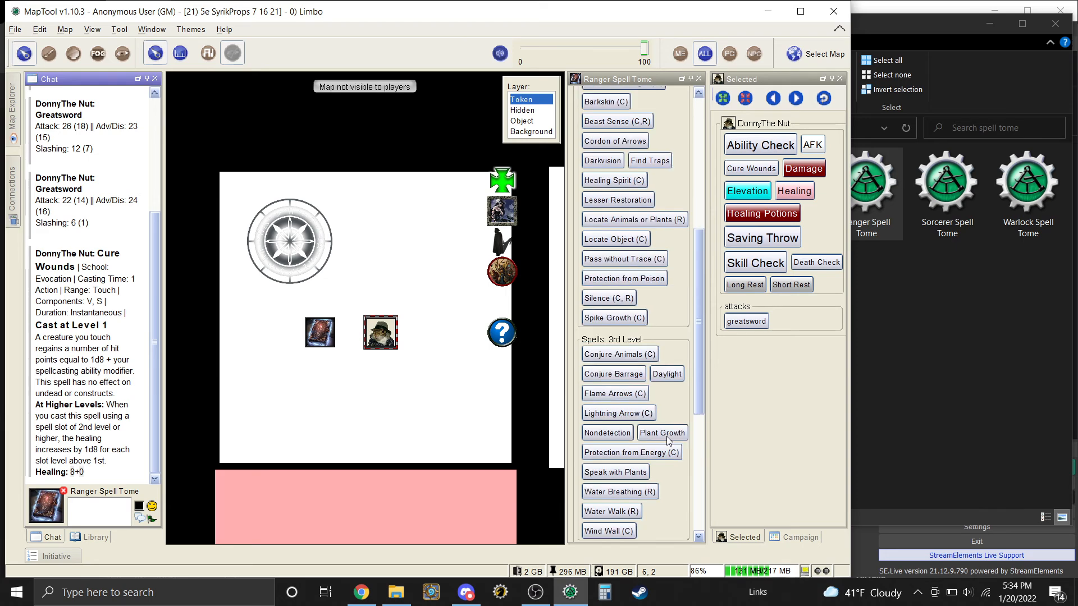
scroll(669, 441, "down", 1)
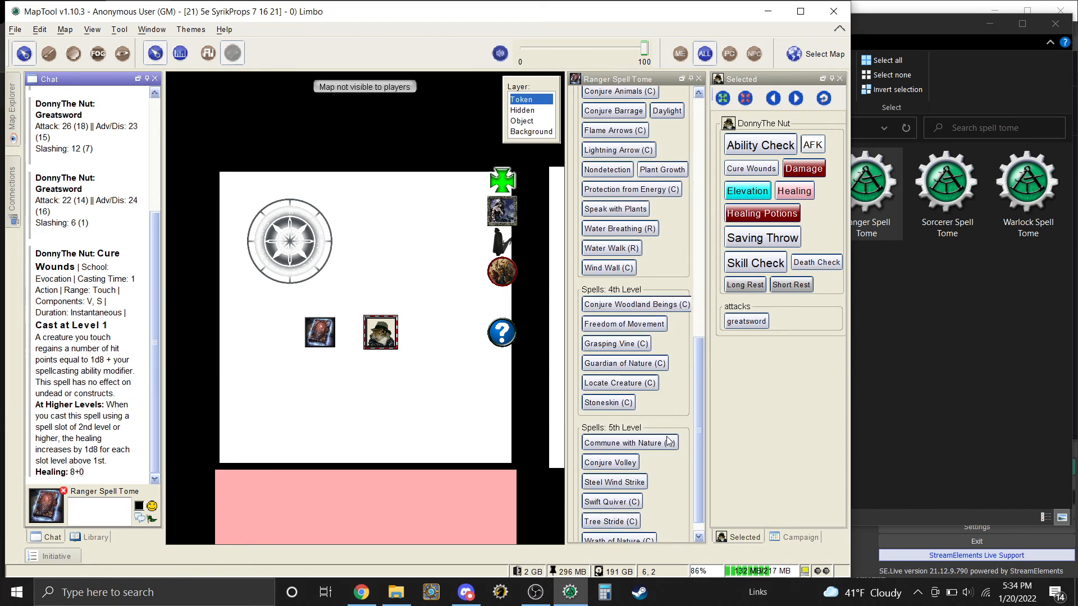
scroll(669, 441, "down", 1)
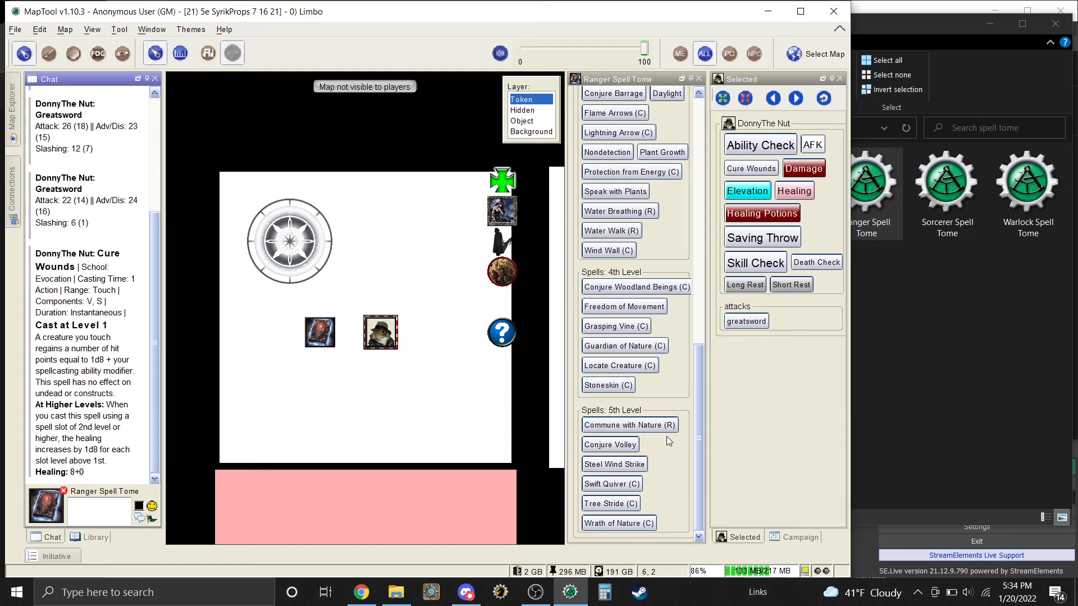
Step: Add the Sorcerer Spell Tome token from the "spell tome" folder to the map below the other tokens and impersonate it
left_click(396, 592)
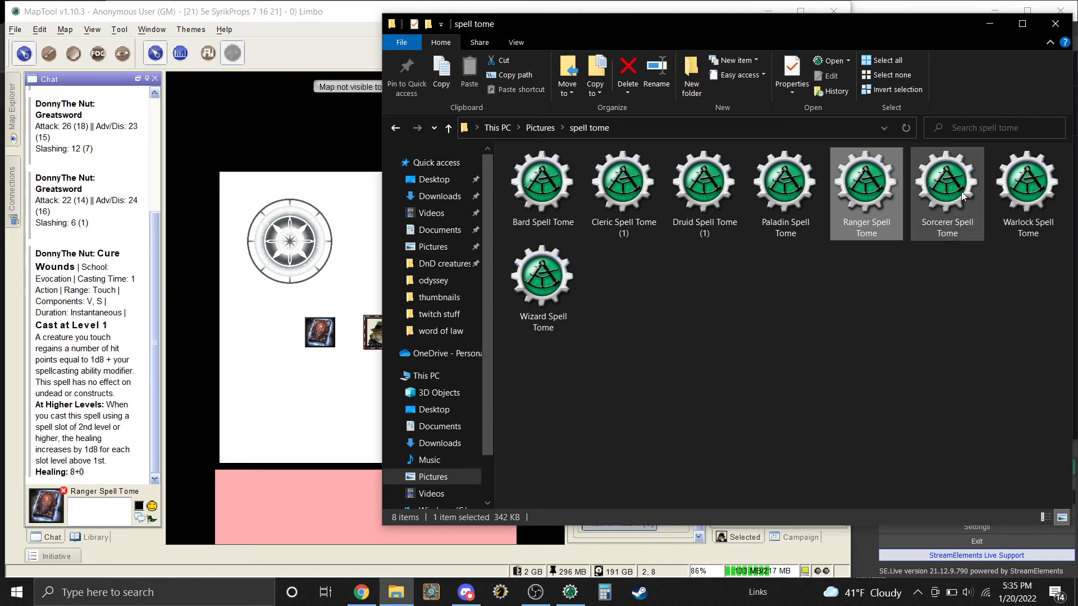
left_click_drag(966, 200, 288, 397)
right_click(285, 398)
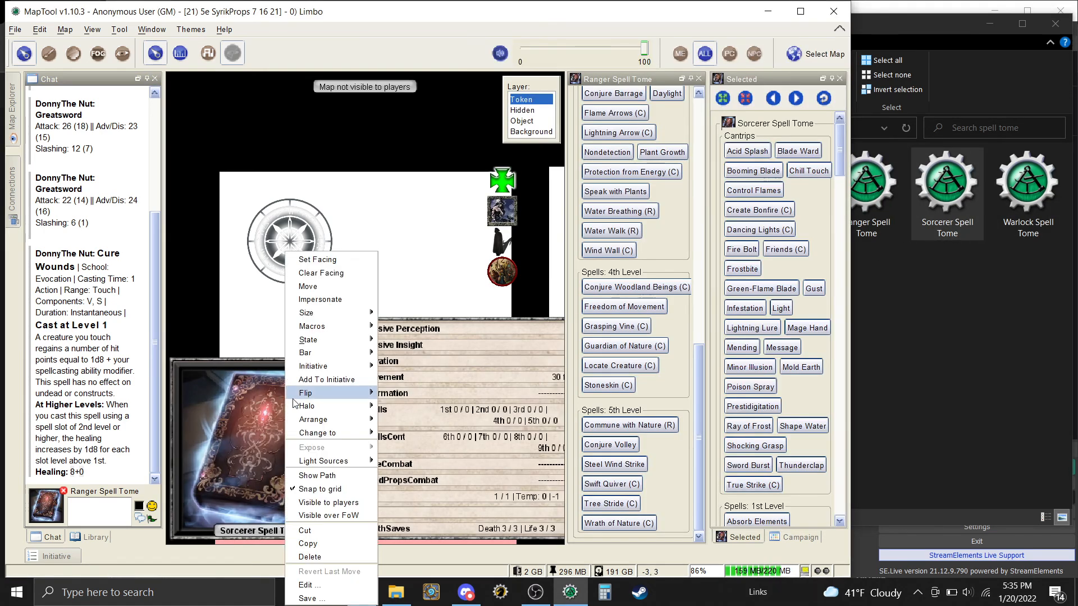
left_click(320, 300)
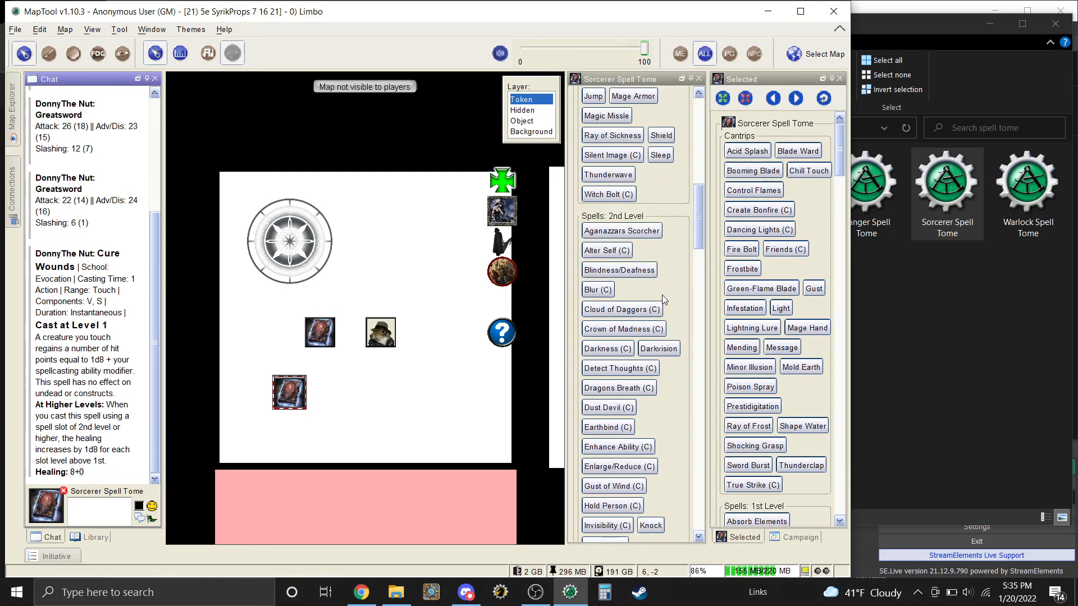
Step: Copy the Dragons Breath (C) macro from the Sorcerer Spell Tome to DonnyThe Nut and run it cast at level 2
left_click(381, 333)
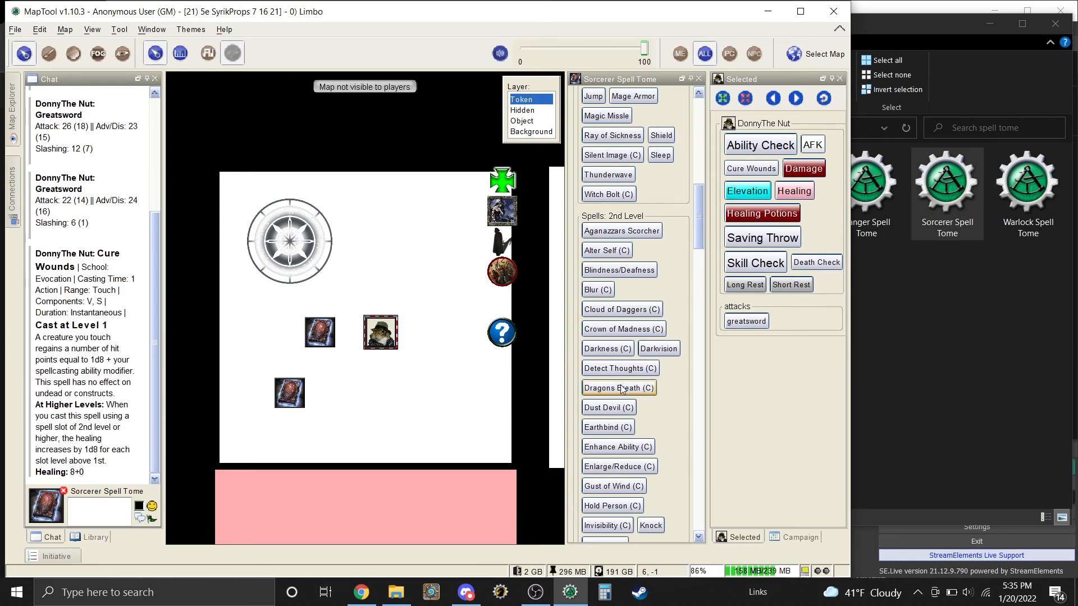
left_click_drag(616, 391, 788, 270)
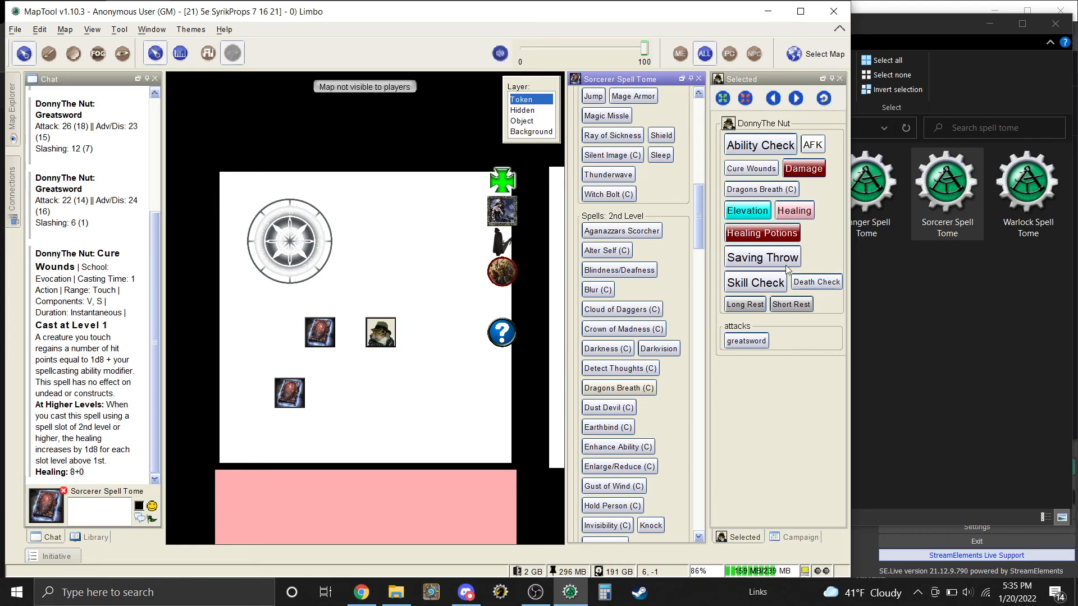
left_click(758, 190)
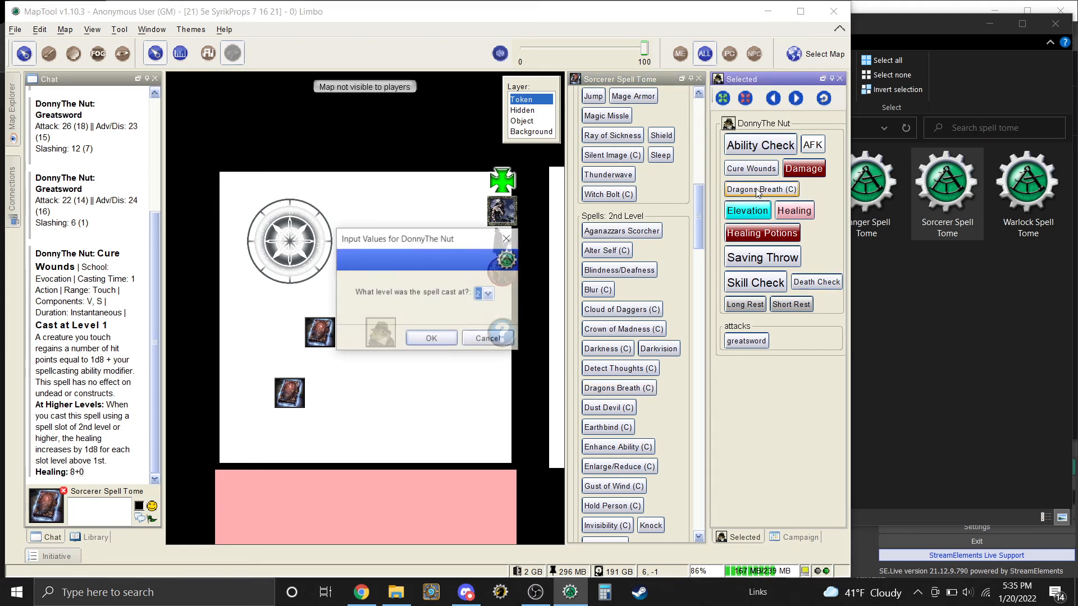
left_click(422, 337)
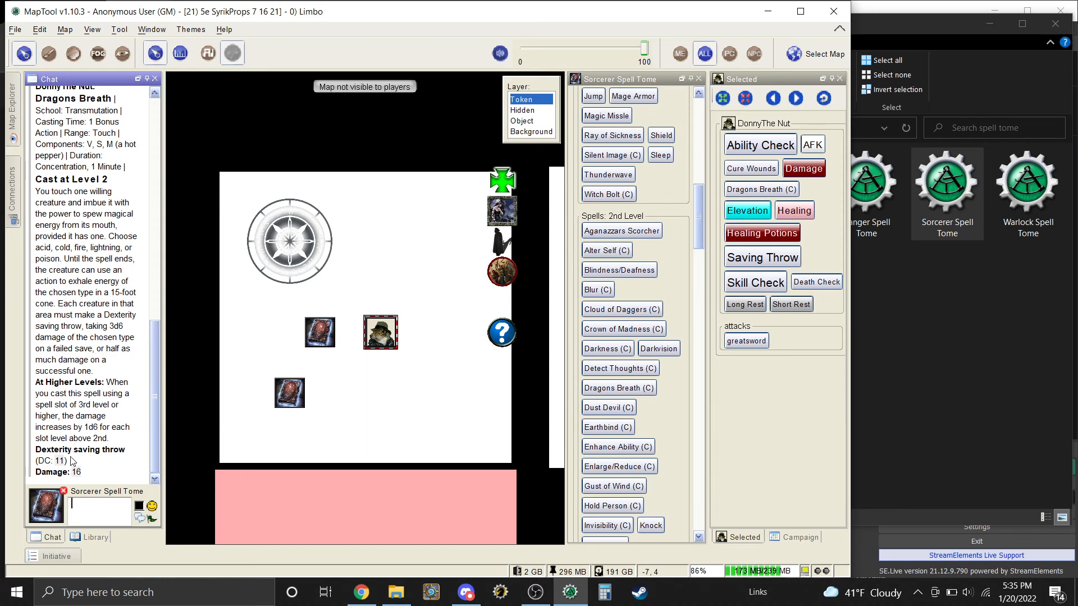
mouse_move(62, 463)
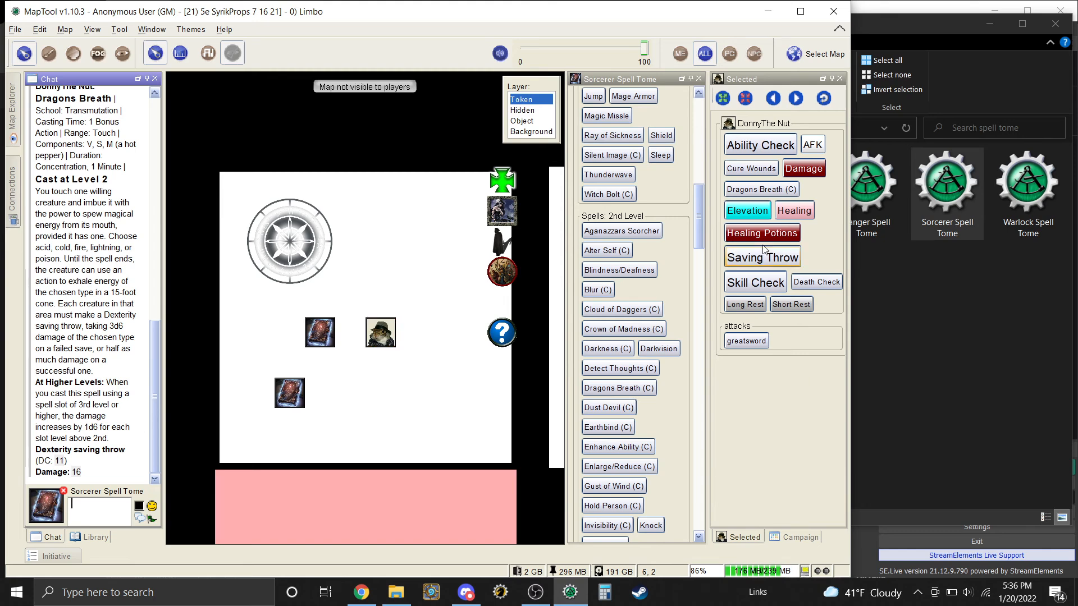
right_click(782, 192)
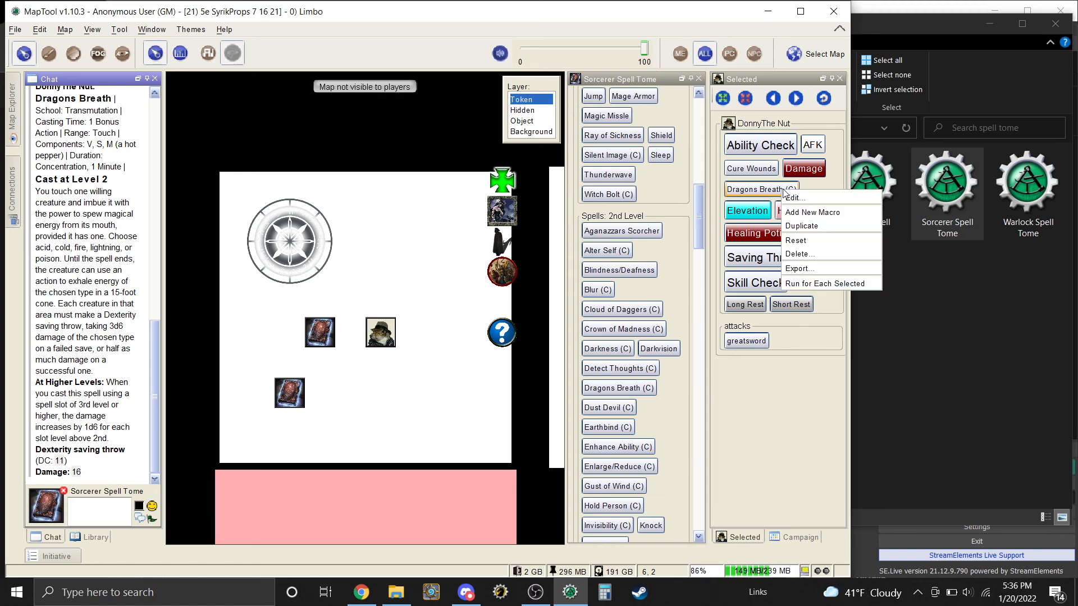
left_click(791, 386)
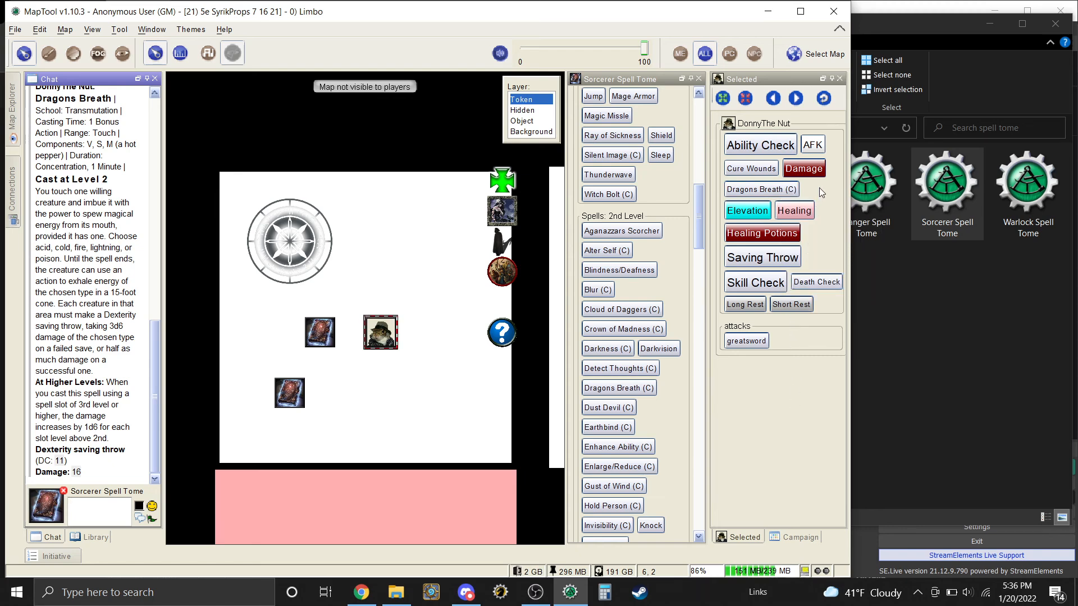
Step: Examine the command code of DonnyThe Nut's Dragons Breath (C) macro, from the cast-level input down to the damage switch
right_click(786, 189)
left_click(807, 198)
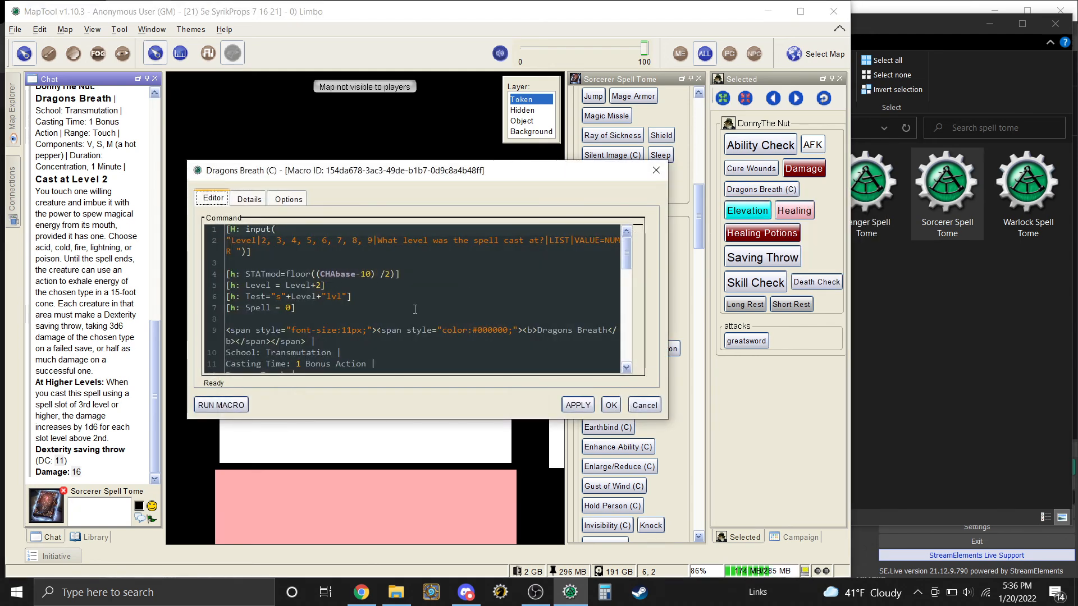
scroll(398, 322, "down", 2)
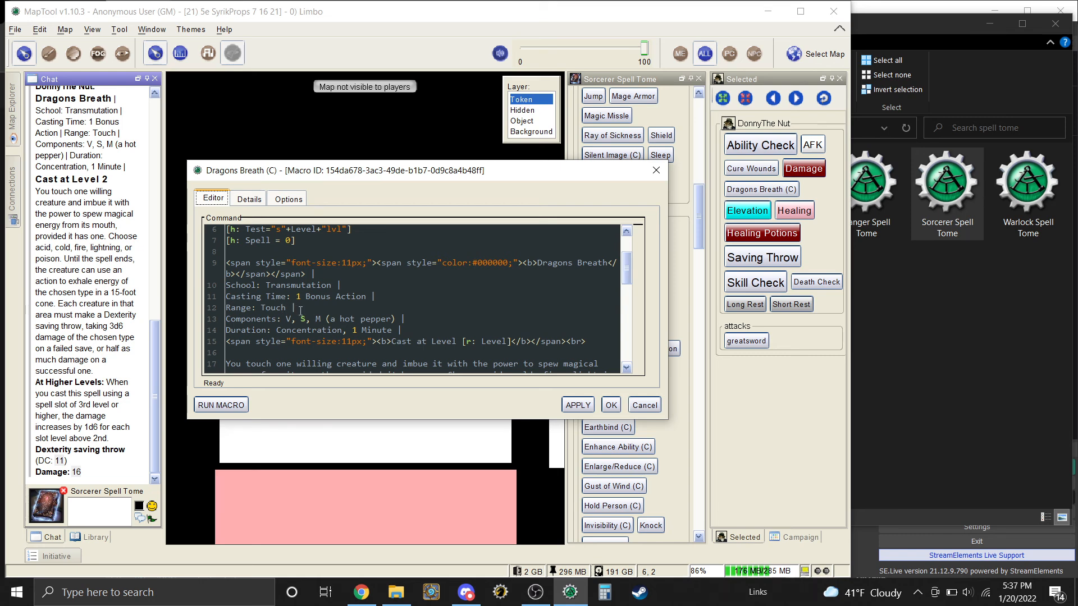
scroll(421, 332, "down", 4)
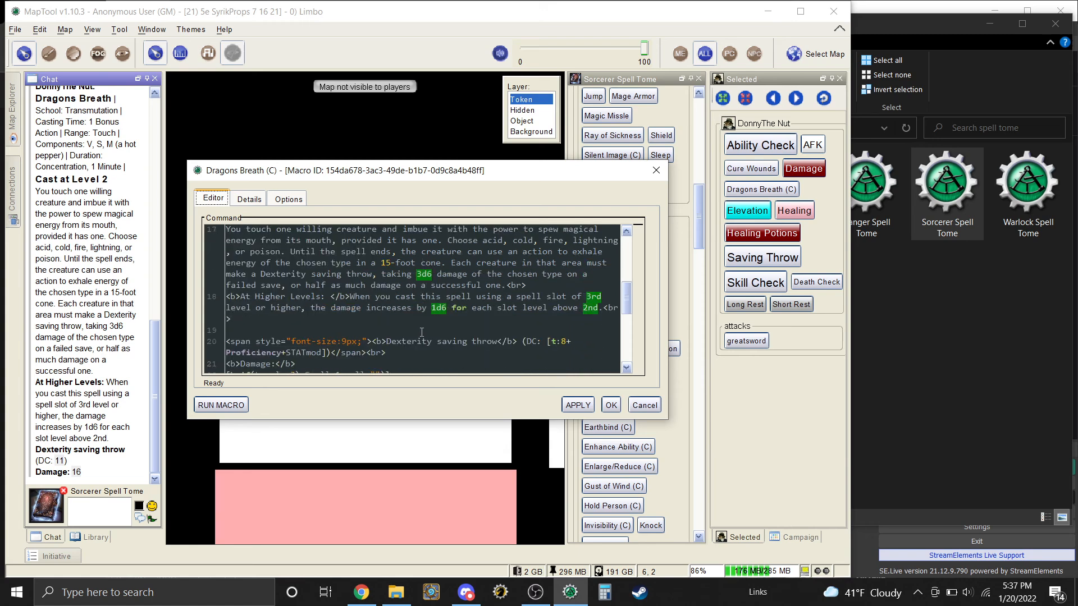
scroll(422, 332, "down", 4)
scroll(422, 340, "up", 1)
scroll(423, 341, "down", 1)
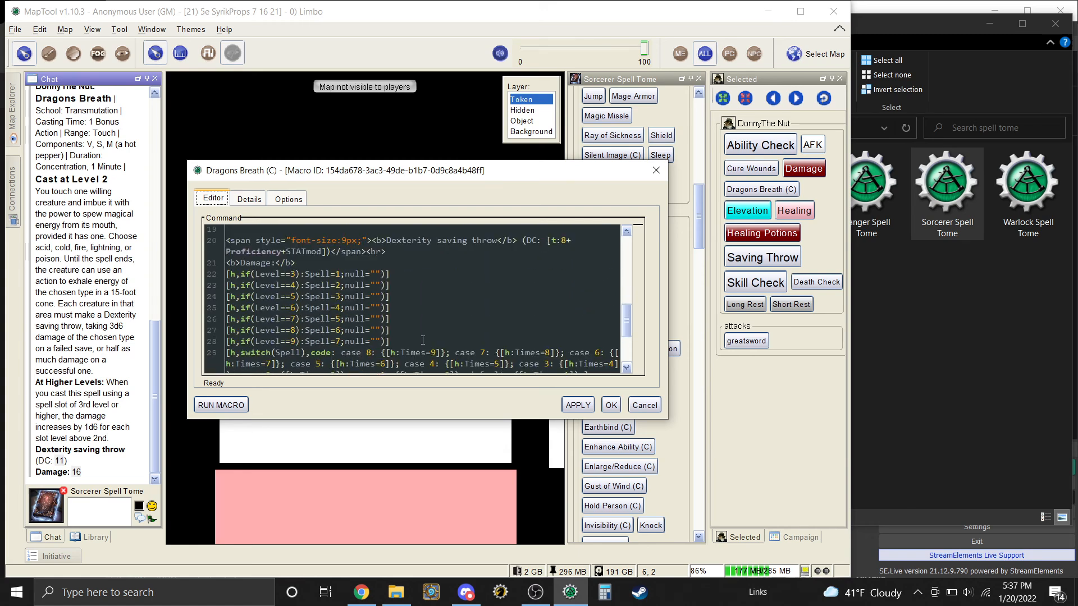
left_click(610, 404)
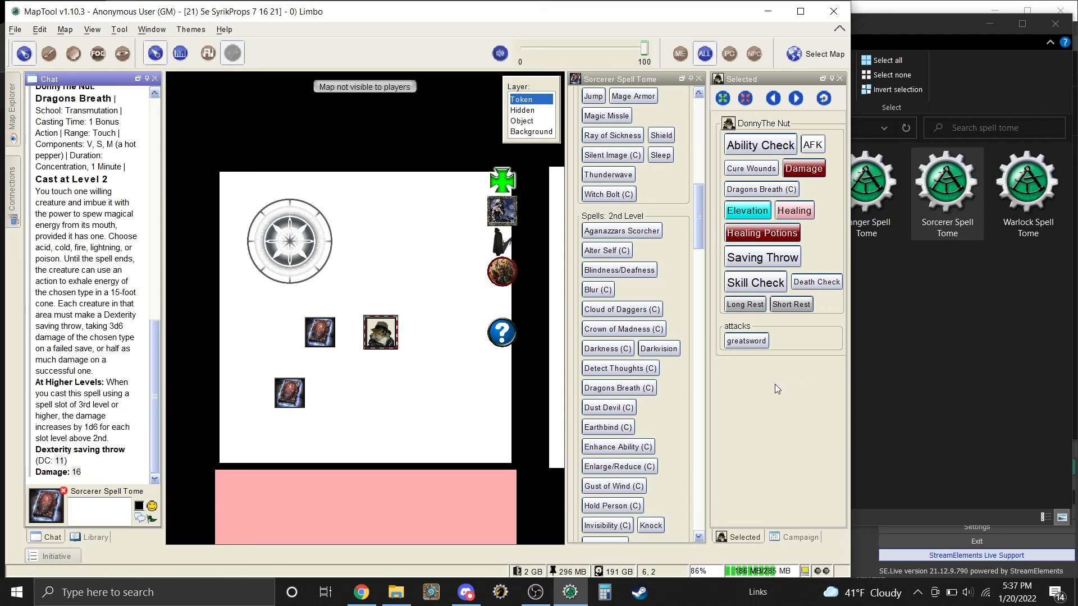
Step: Assign DonnyThe Nut's Dragons Breath (C) macro to a group named "spells"
right_click(765, 190)
left_click(780, 196)
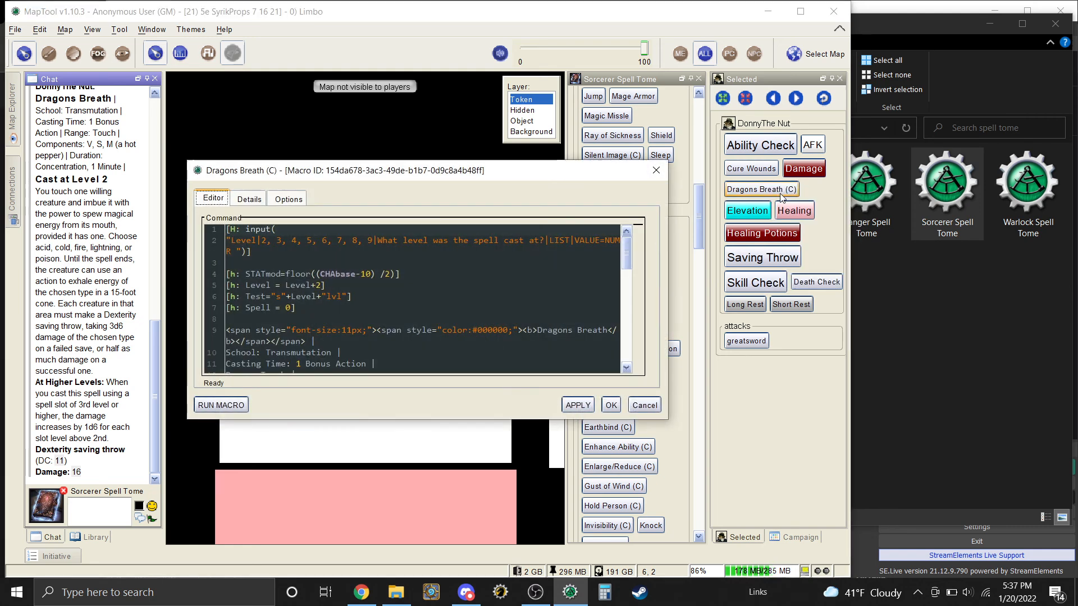
left_click(248, 200)
left_click(288, 240)
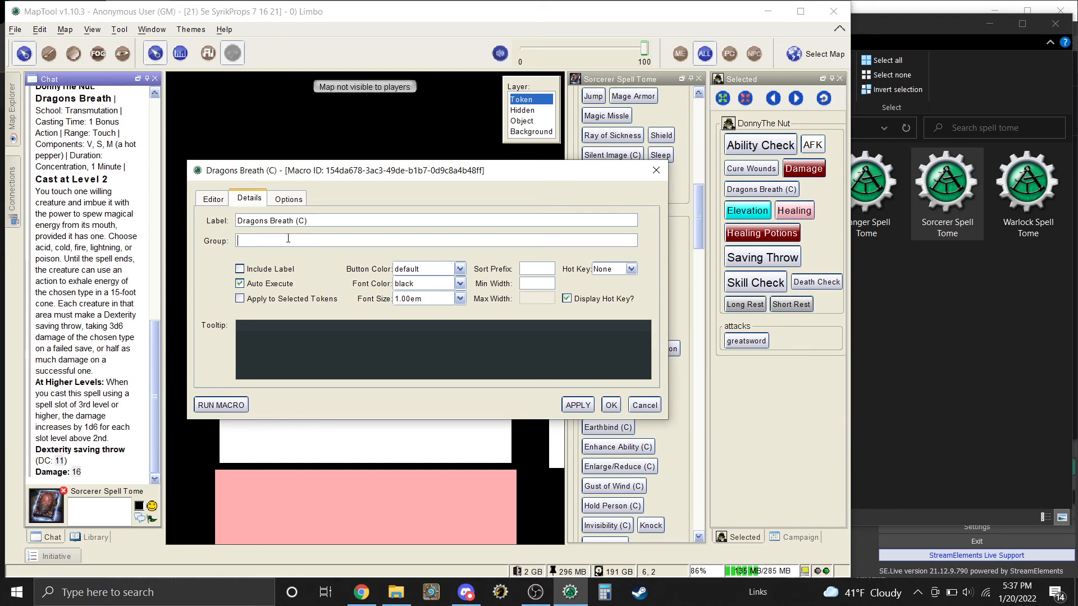
type("spells")
left_click(578, 405)
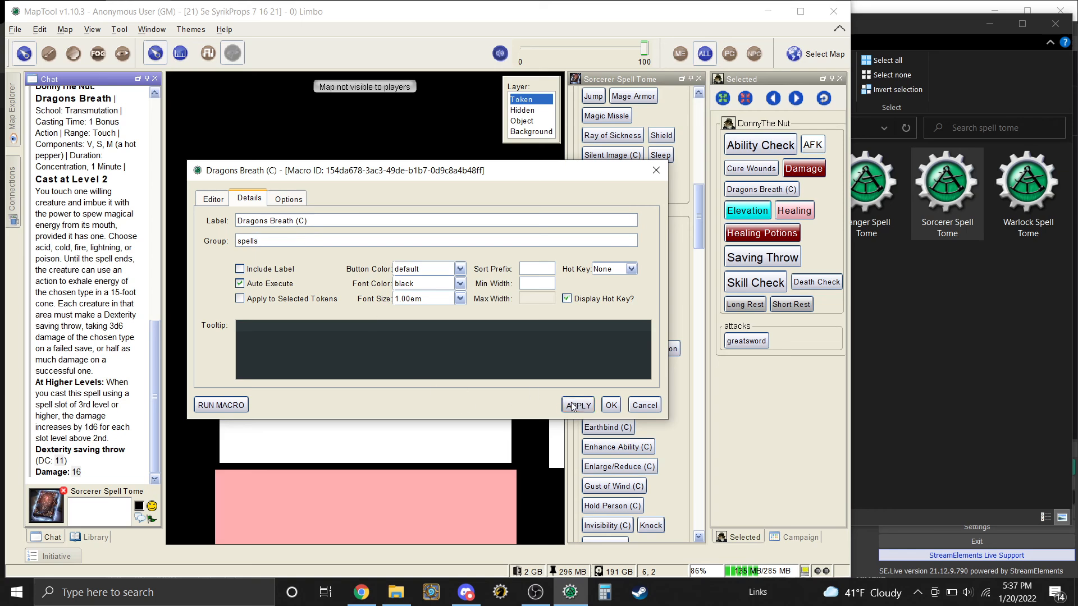
left_click(611, 405)
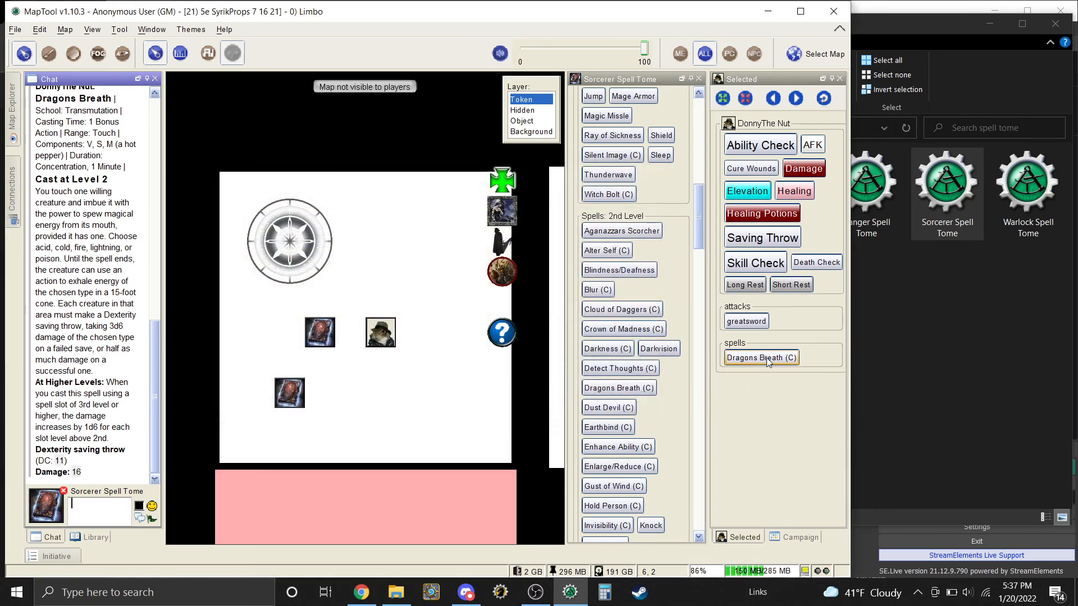
Step: Run DonnyThe Nut's Dragons Breath (C) macro from the spells group, cast at level 2
left_click(767, 358)
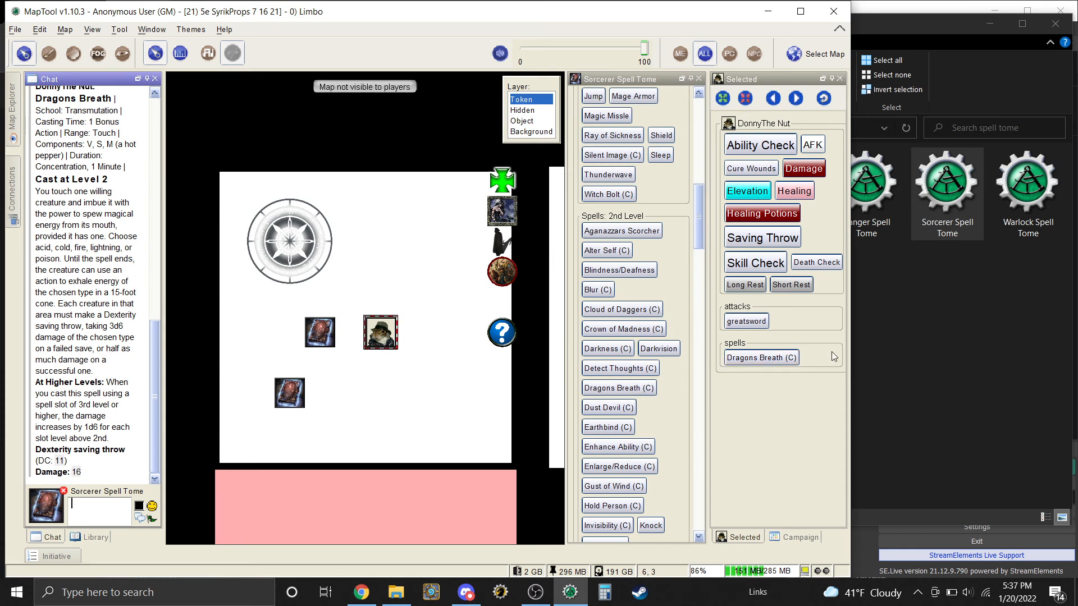
left_click(755, 357)
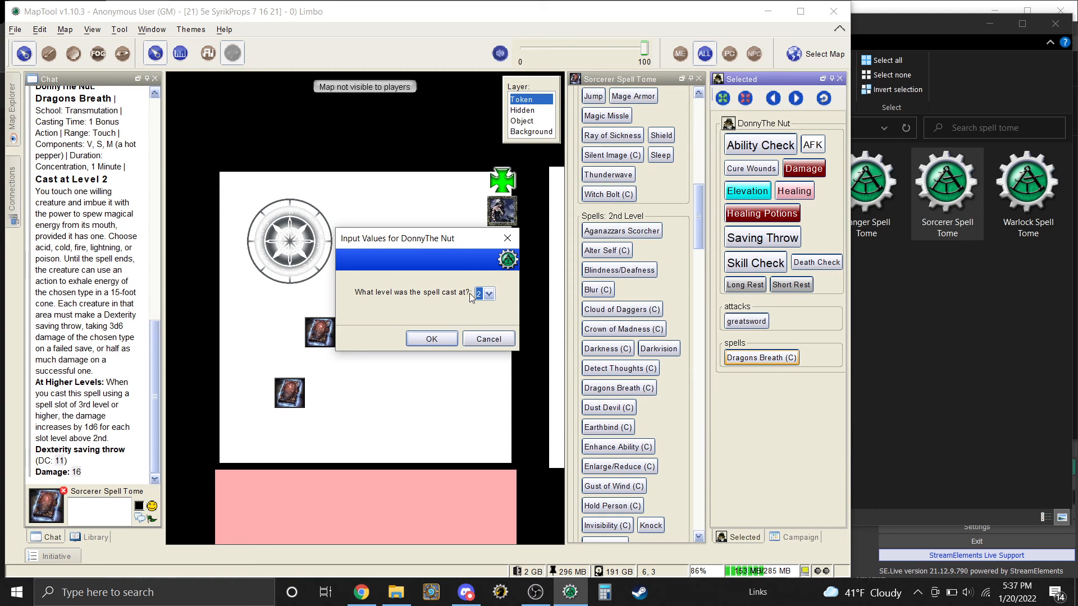
left_click(430, 339)
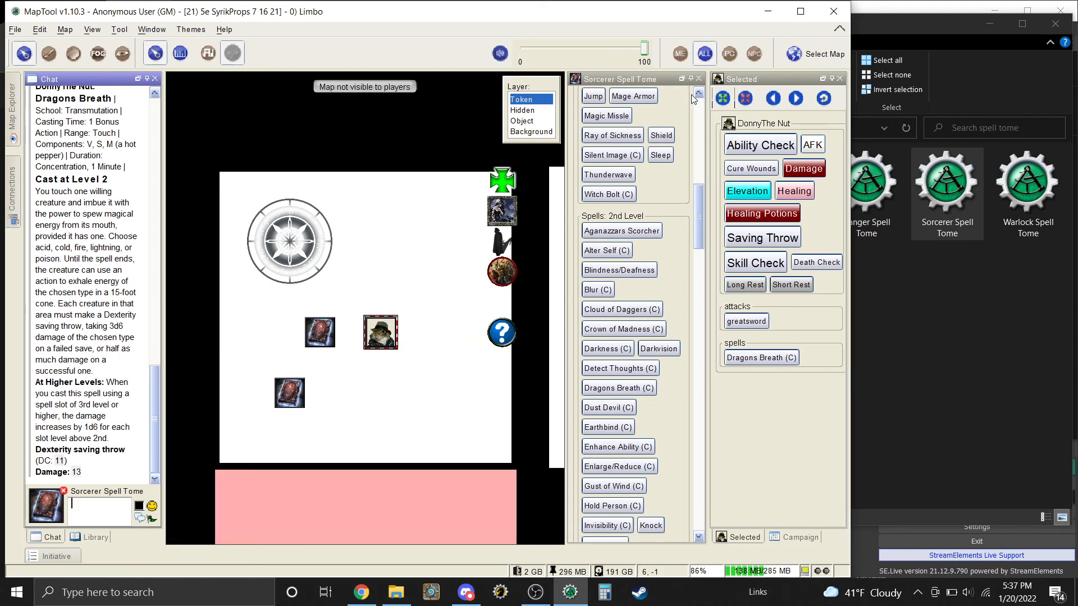
Step: Collapse the Sorcerer Spell Tome's impersonation panel and run DonnyThe Nut's Long Rest macro
left_click(699, 79)
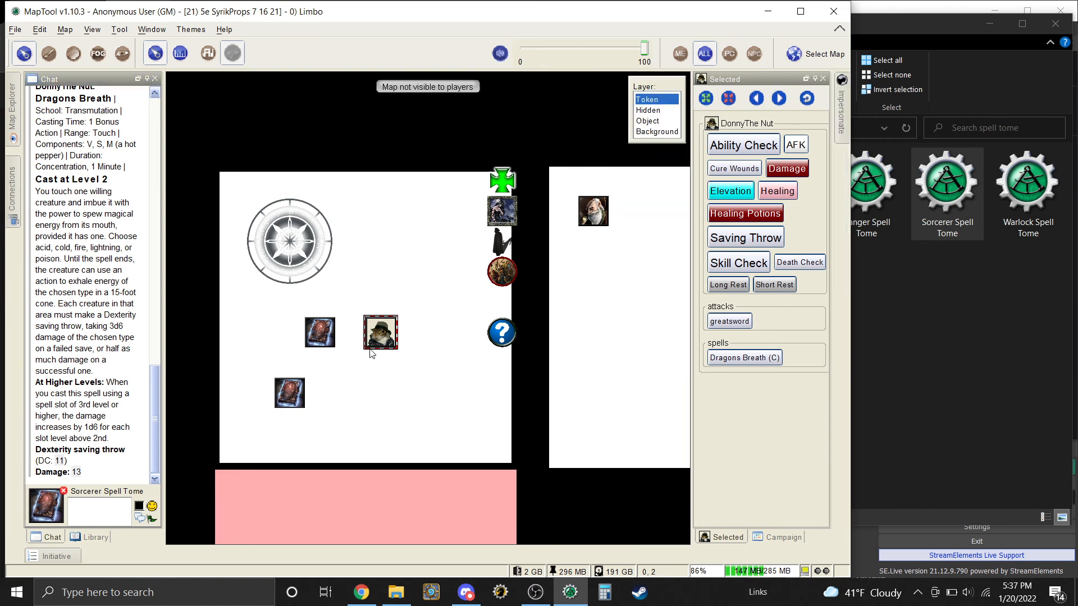
mouse_move(379, 332)
left_click(717, 287)
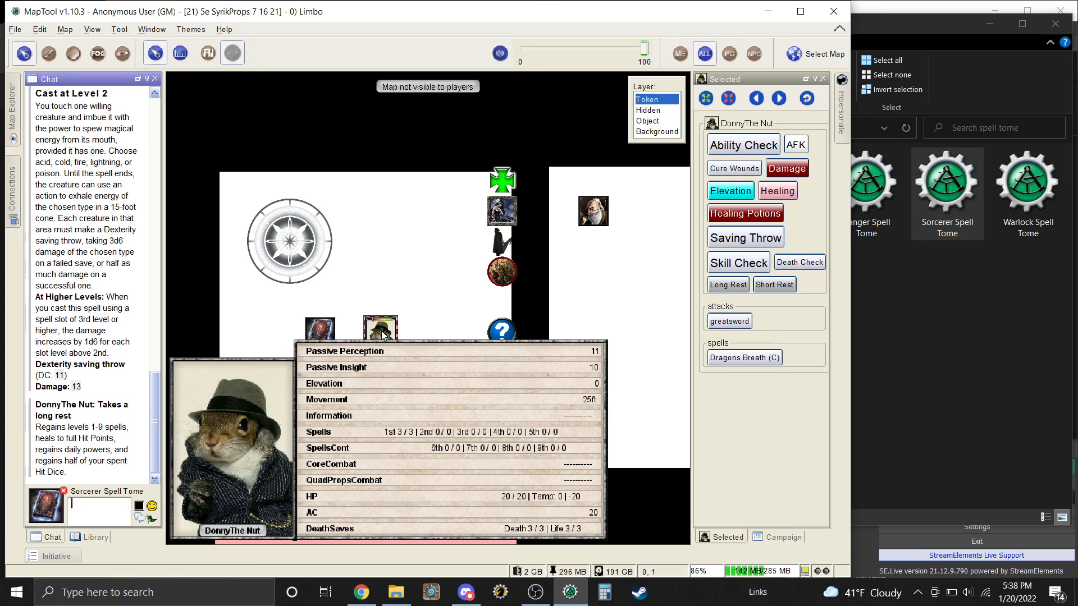
Step: Review DonnyThe Nut's token properties up to the spell points and base stats, plus its stat sheet and token save option
double_click(382, 335)
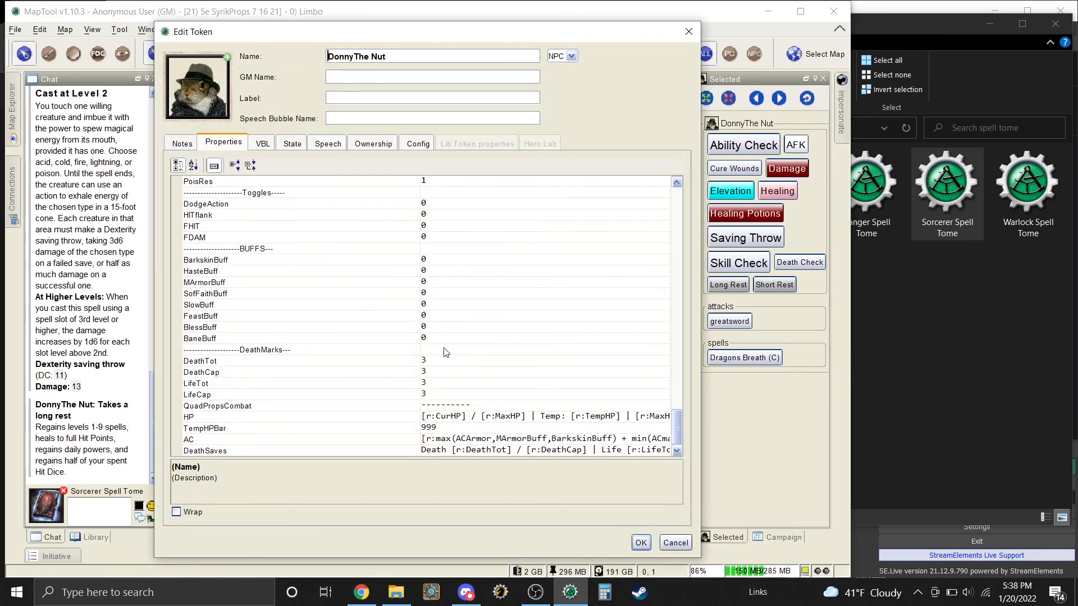
scroll(446, 354, "up", 10)
left_click_drag(677, 348, 685, 194)
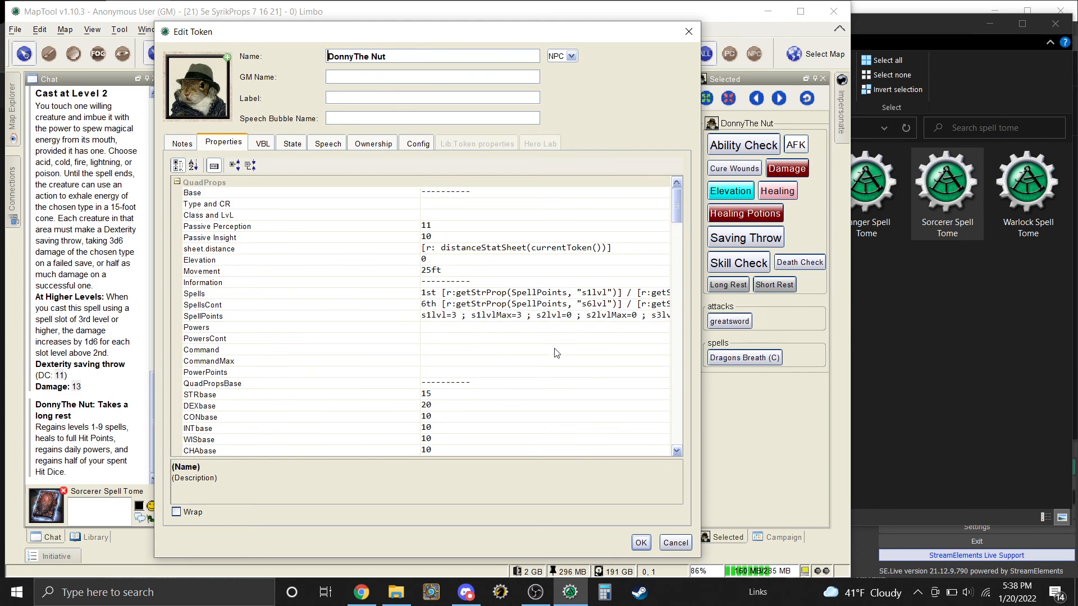
left_click(638, 544)
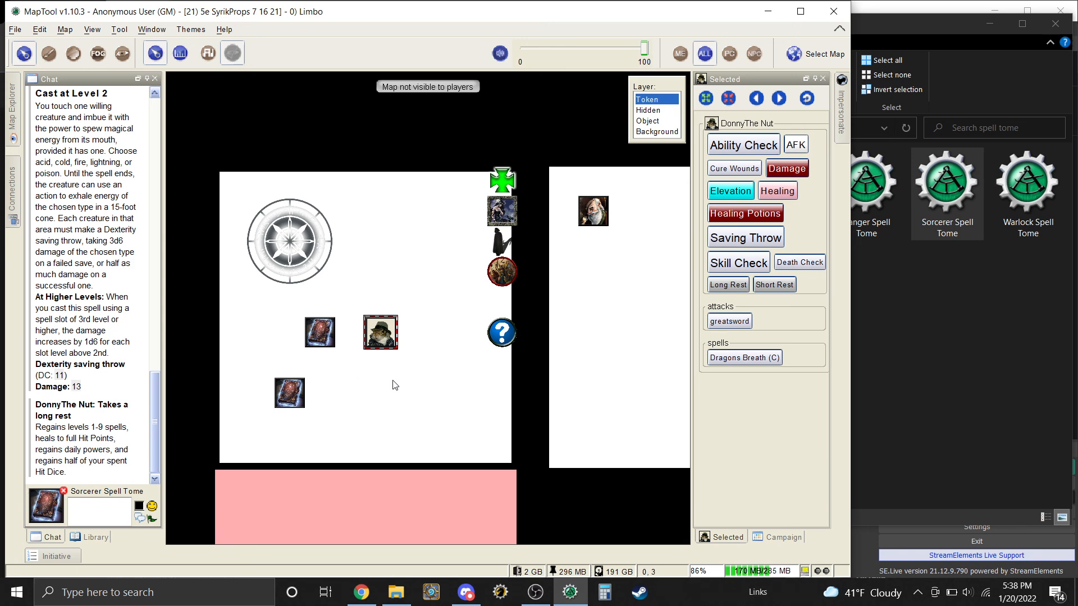
mouse_move(382, 335)
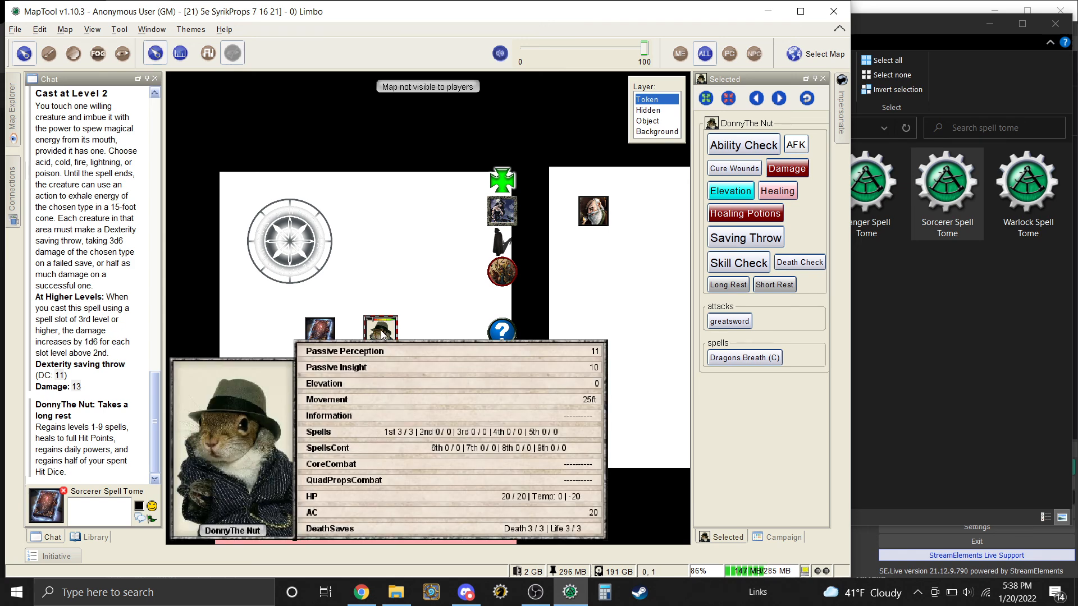
right_click(382, 335)
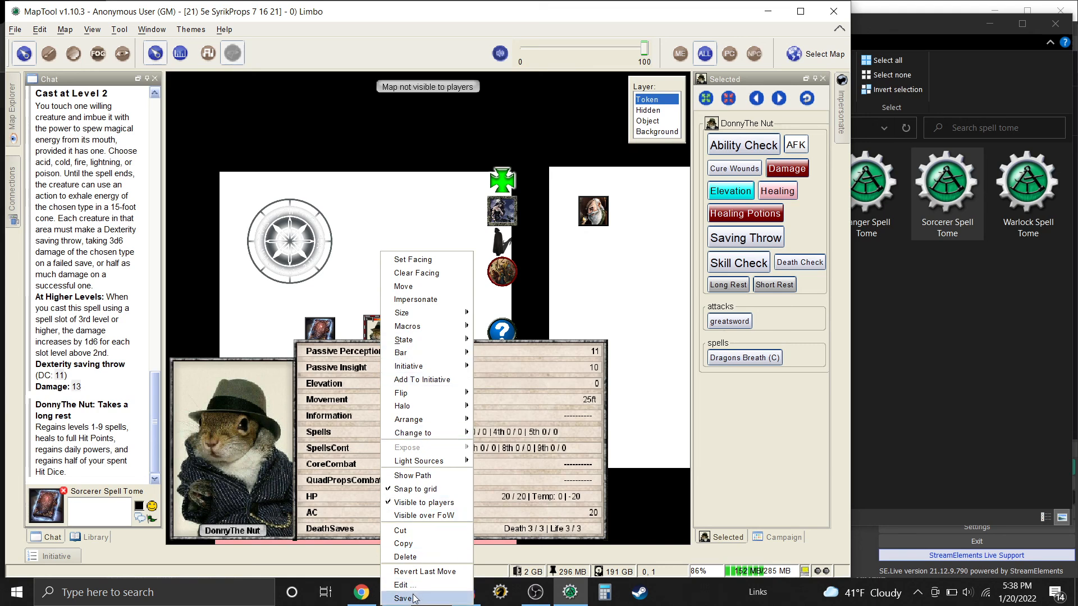
left_click(633, 321)
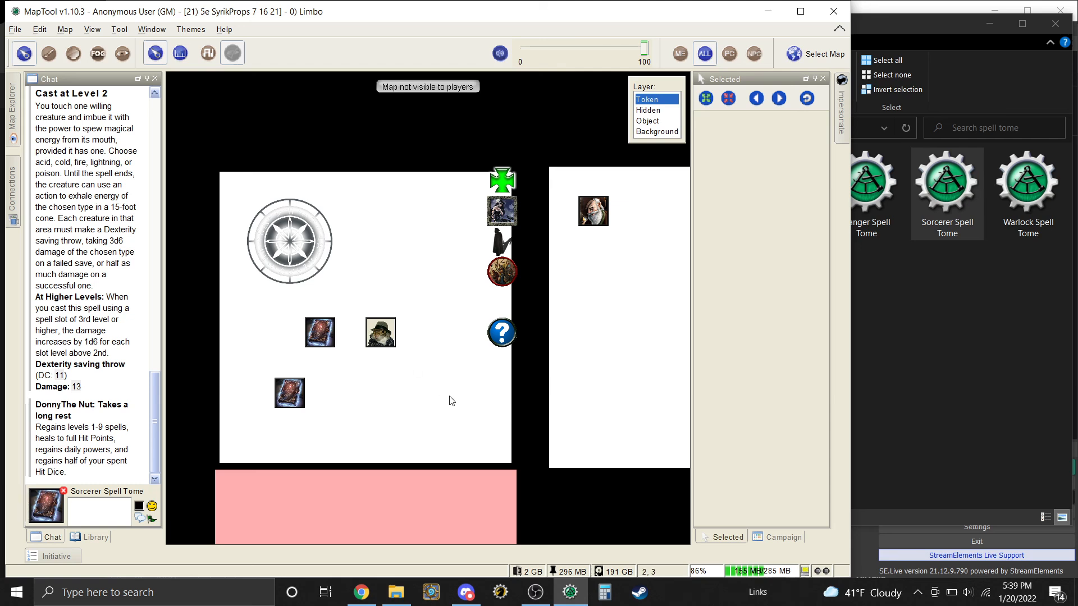
left_click(931, 311)
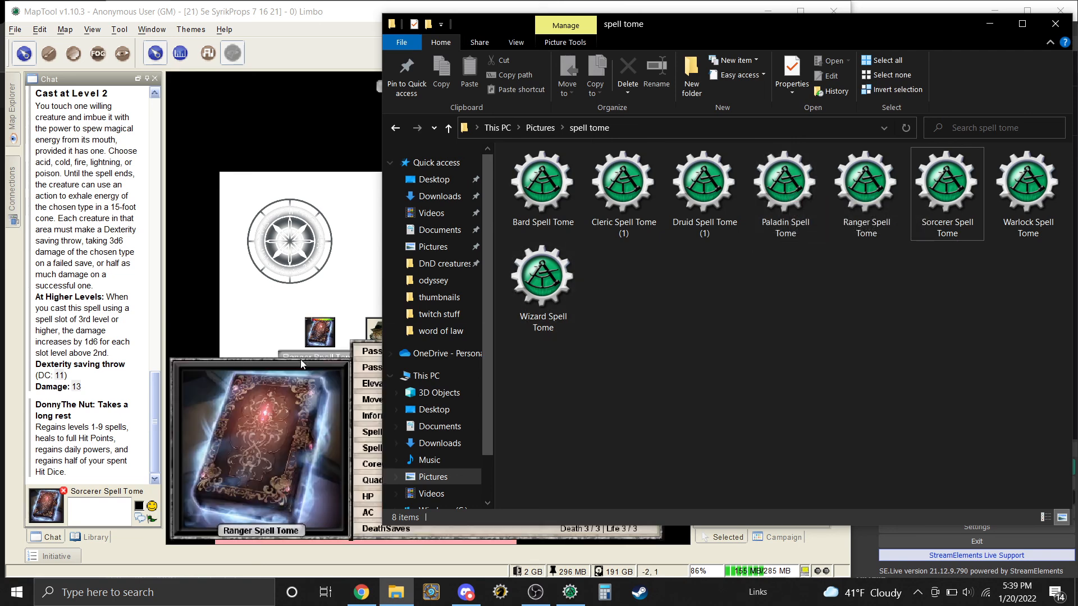
left_click(348, 388)
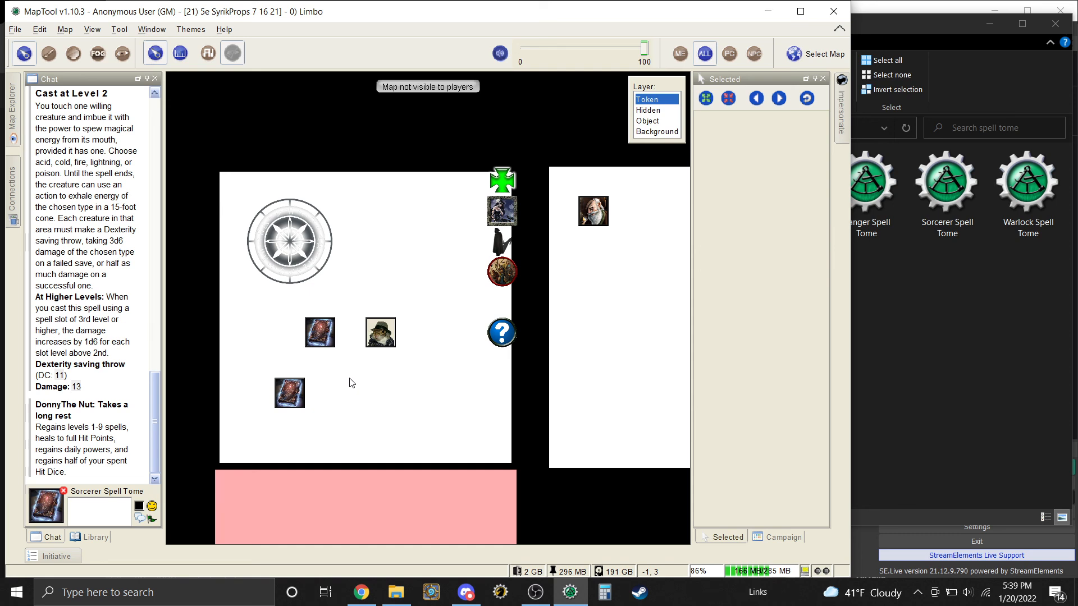
left_click(22, 35)
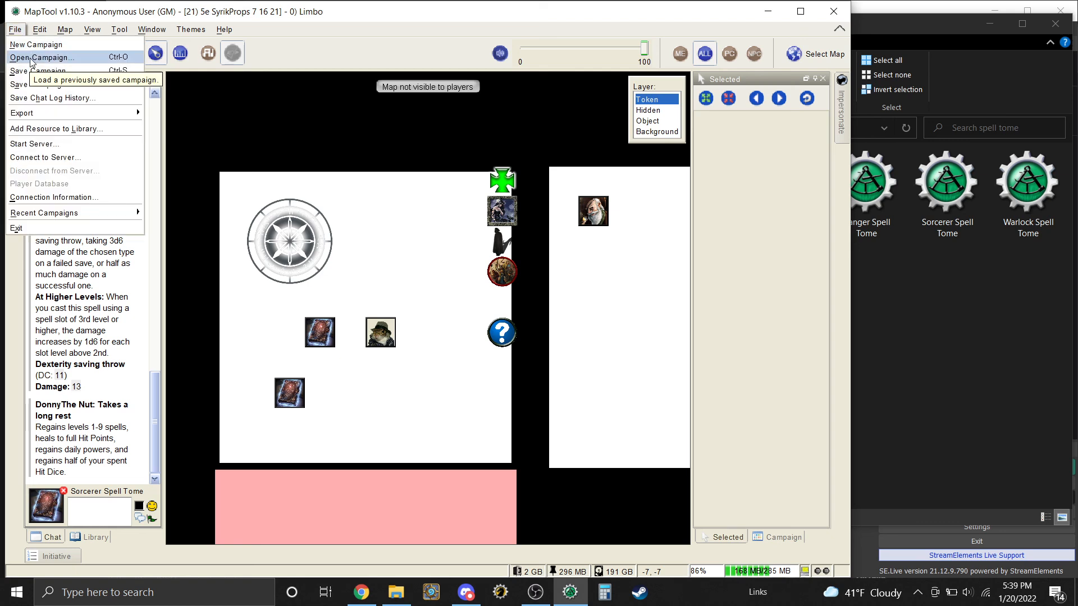
left_click(416, 263)
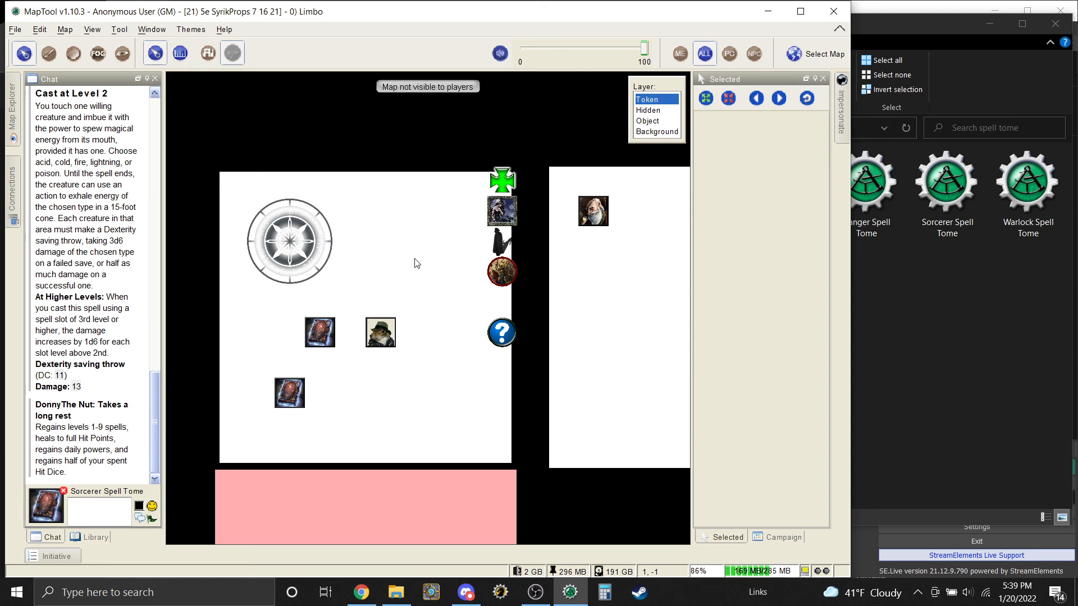
scroll(417, 264, "up", 1)
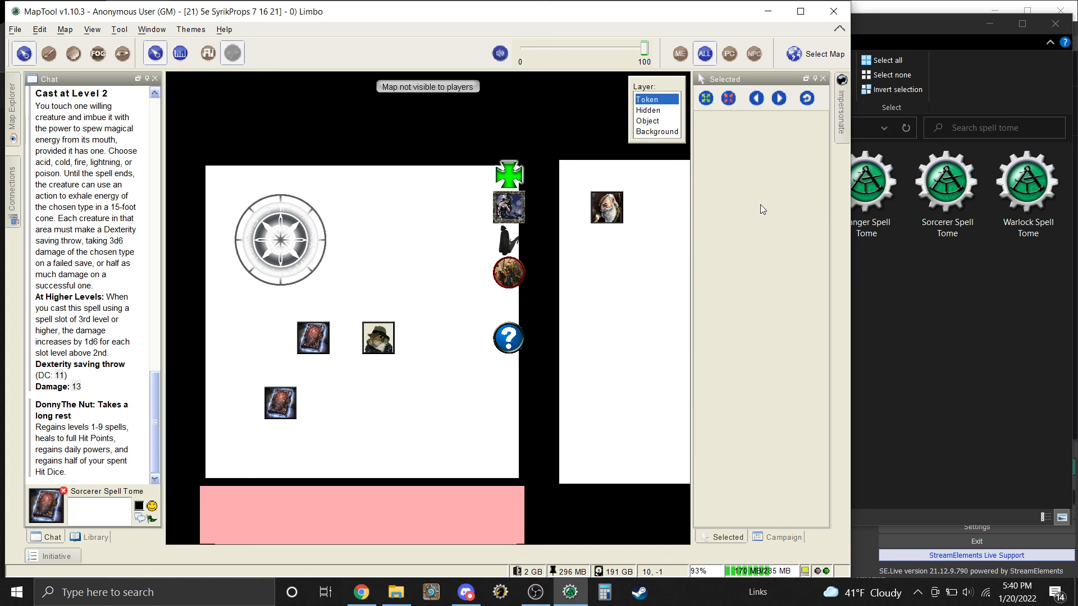
left_click(811, 56)
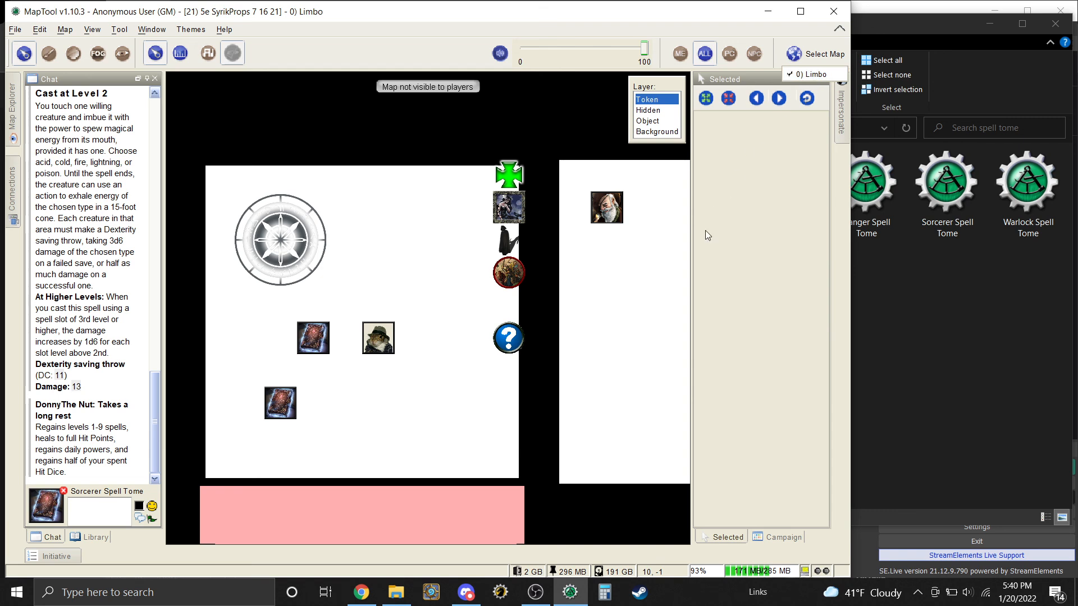
left_click(634, 305)
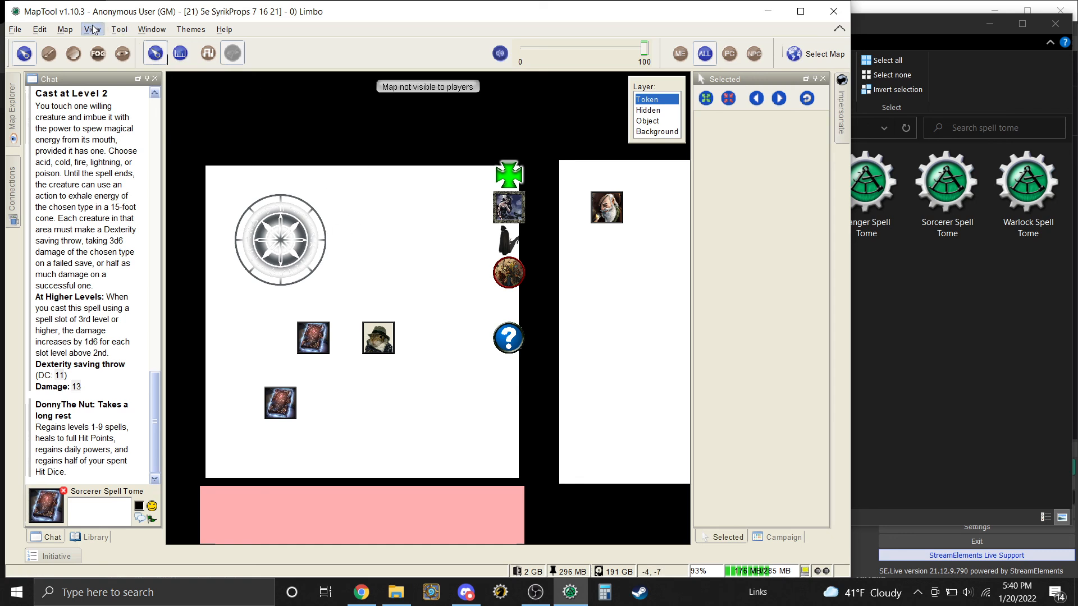
left_click(11, 30)
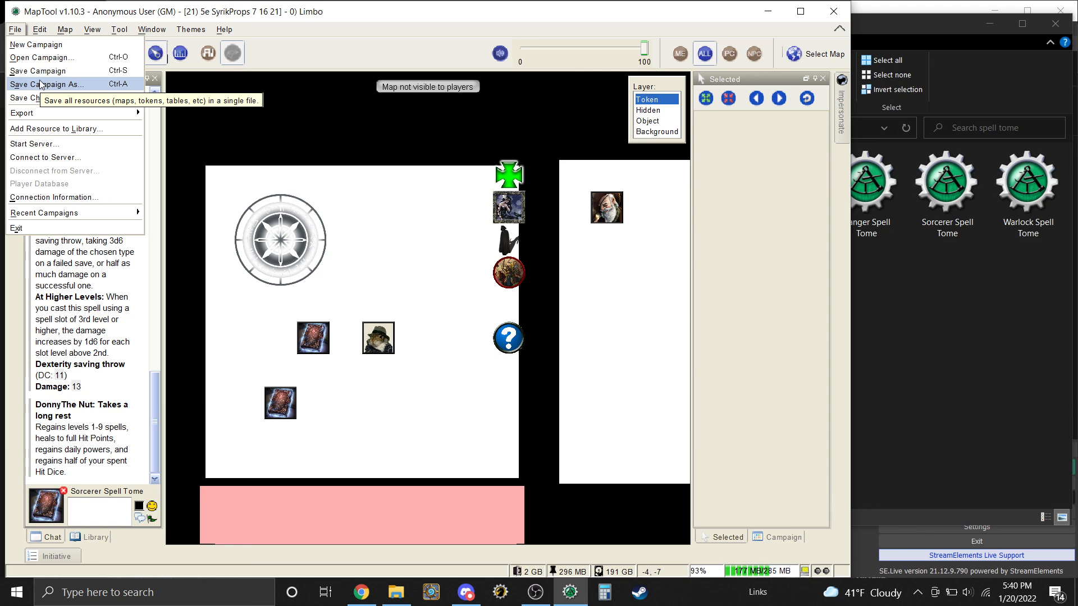
left_click(422, 424)
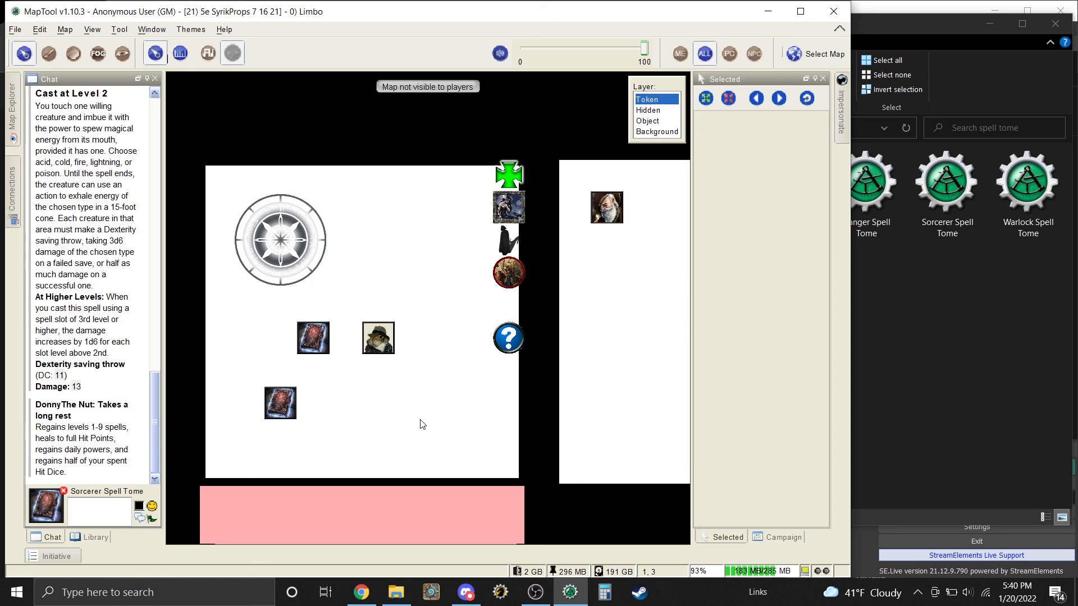
scroll(422, 425, "up", 1)
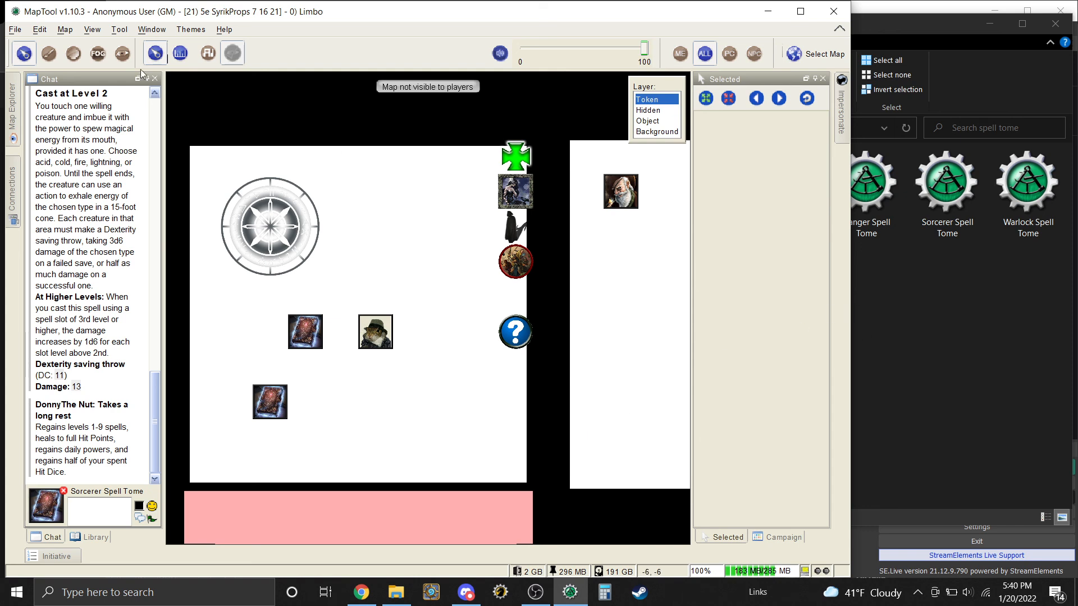
Step: Examine the address and port settings for a direct server connection, and leave without connecting
left_click(25, 28)
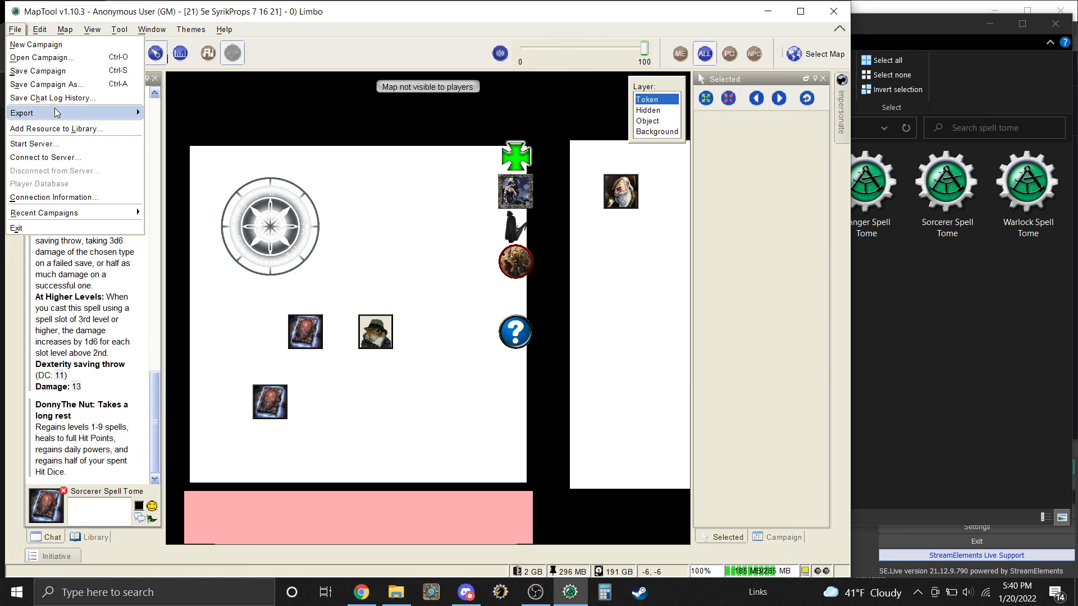
left_click(49, 157)
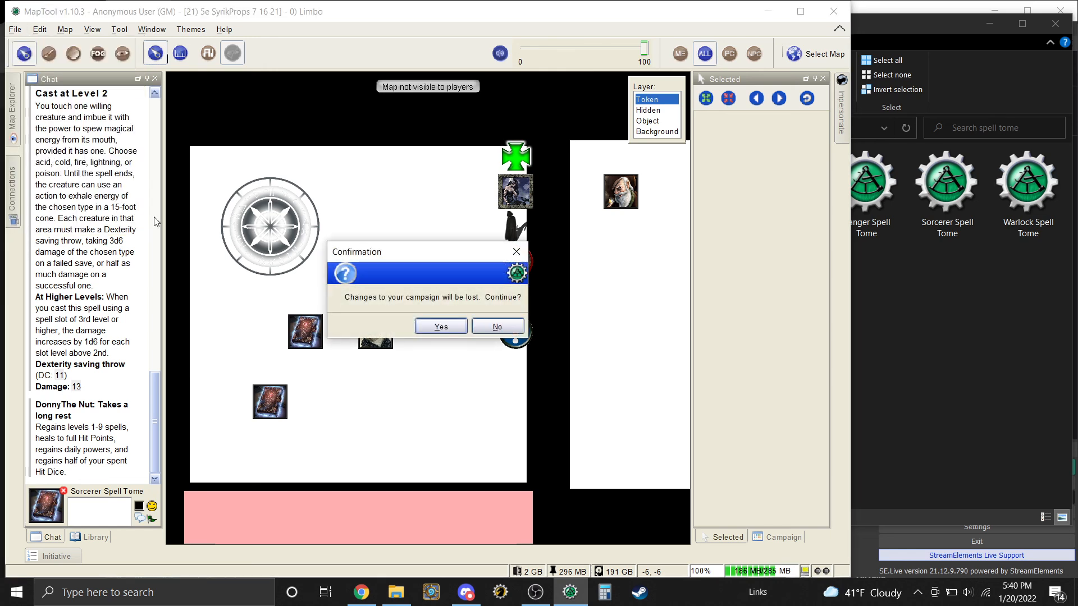
left_click(450, 330)
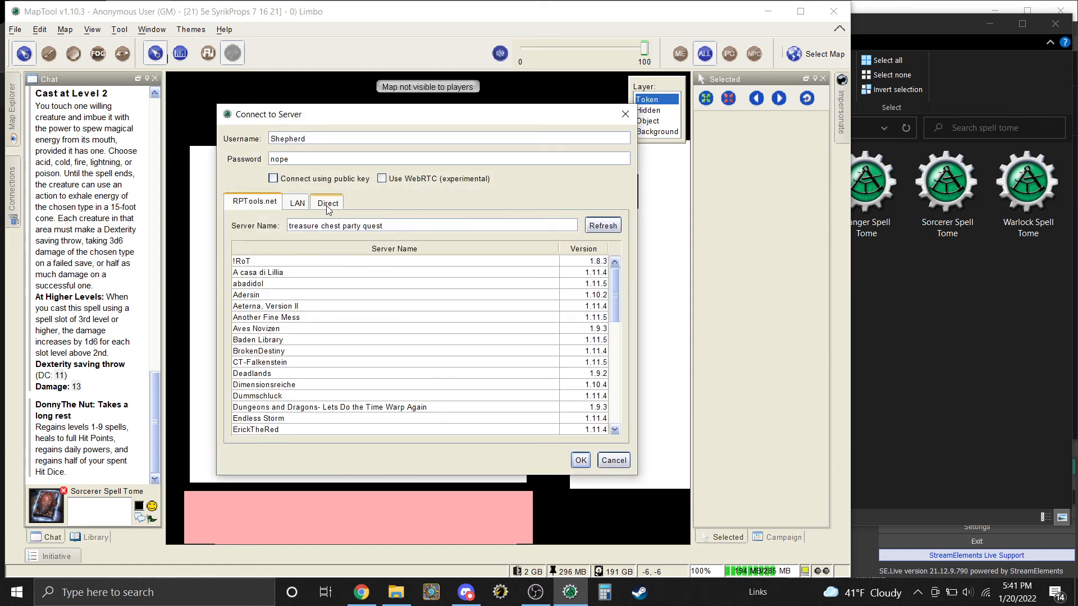
left_click(329, 207)
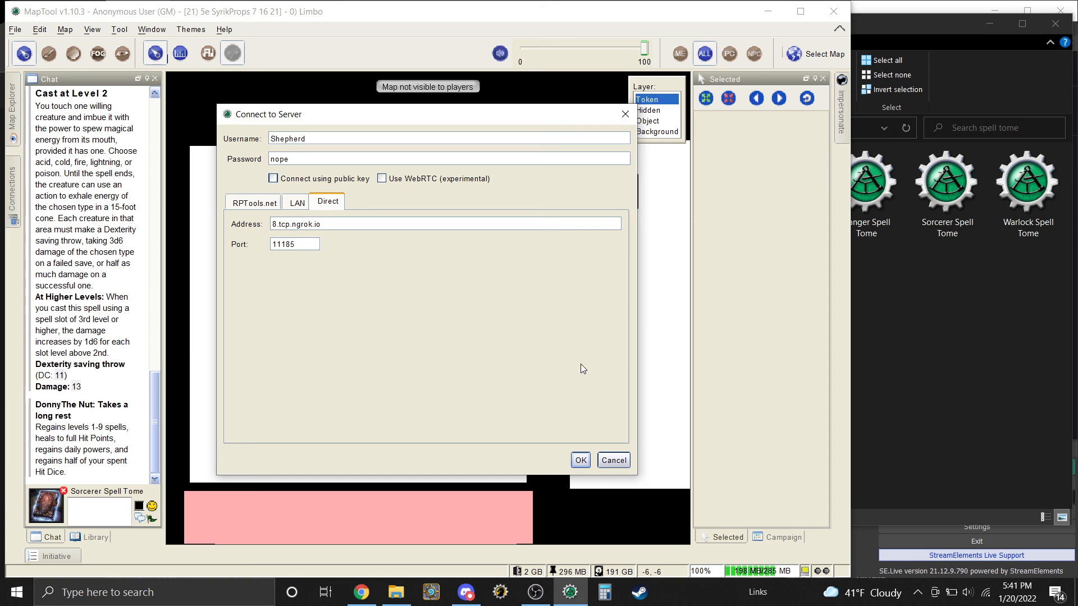
left_click(613, 462)
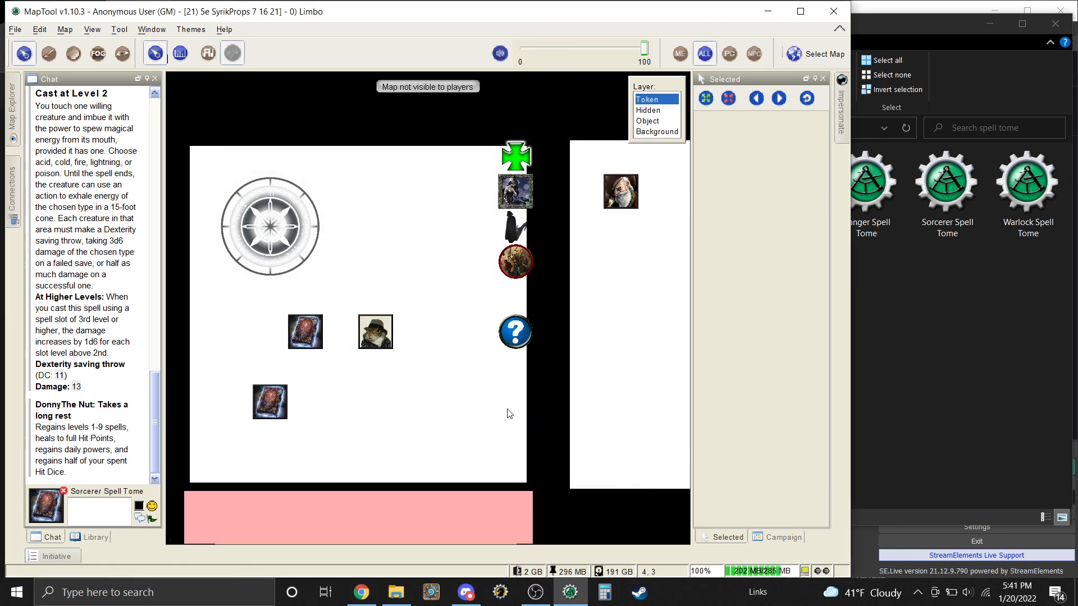
Step: Add the Paladin Spell Tome token from the "spell tome" folder to the map below DonnyThe Nut and deselect it
scroll(509, 414, "up", 1)
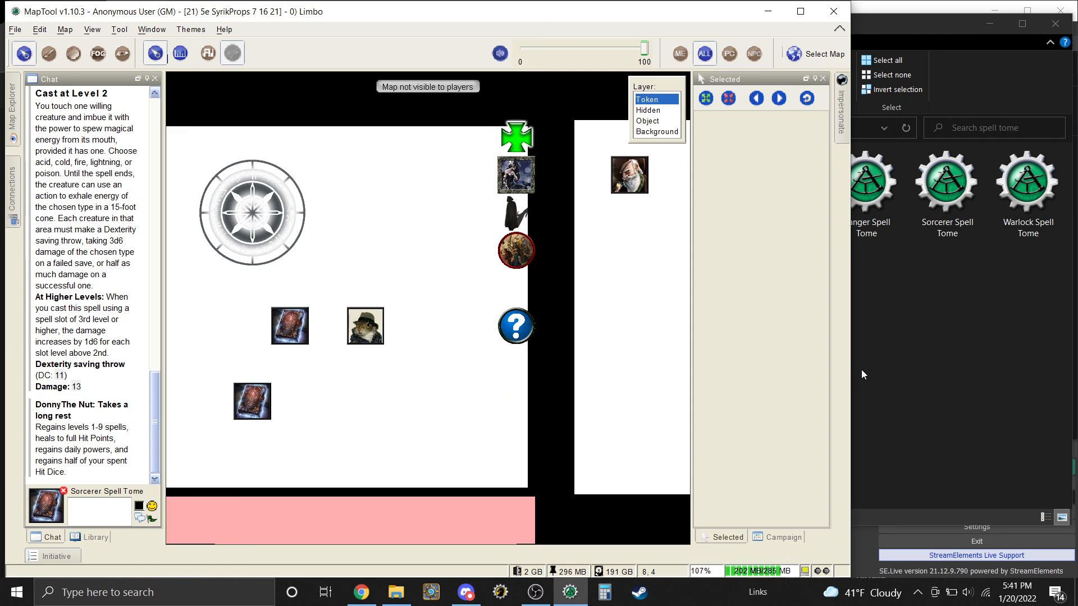
left_click(956, 325)
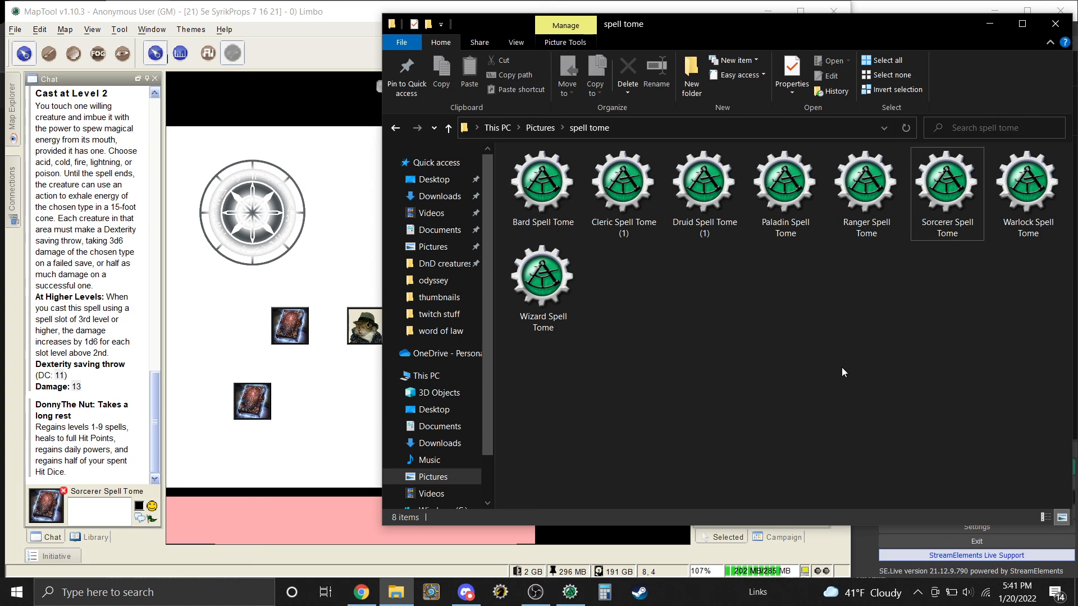
left_click_drag(784, 198, 356, 406)
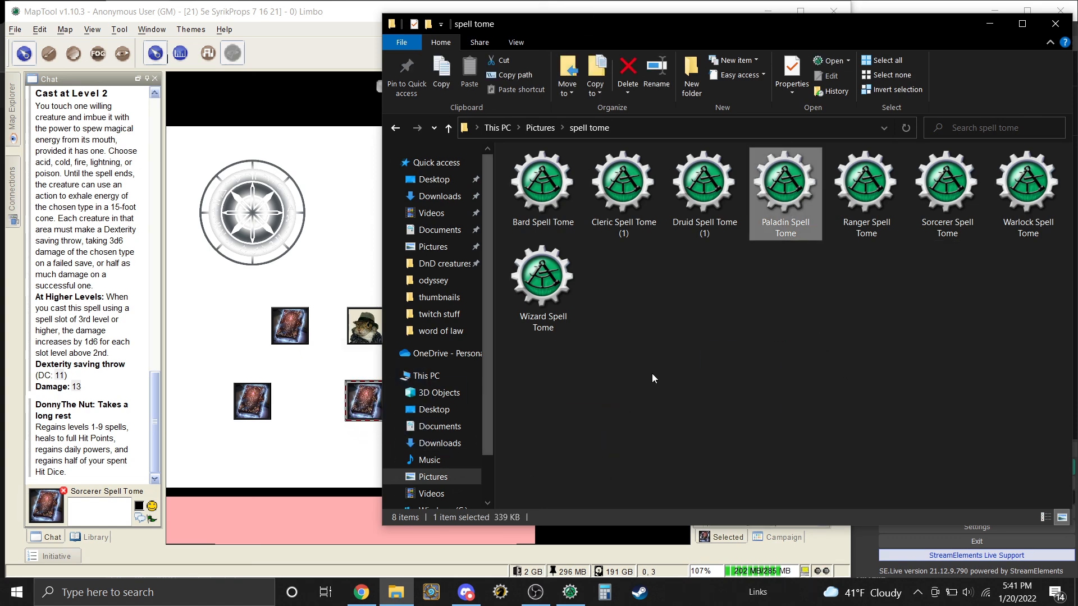
left_click(352, 280)
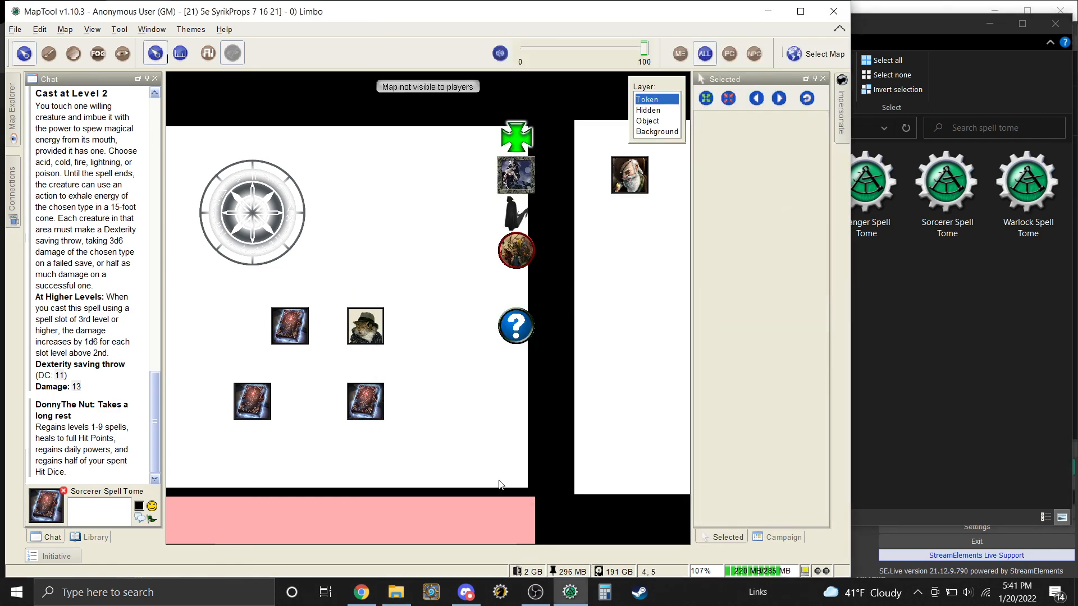